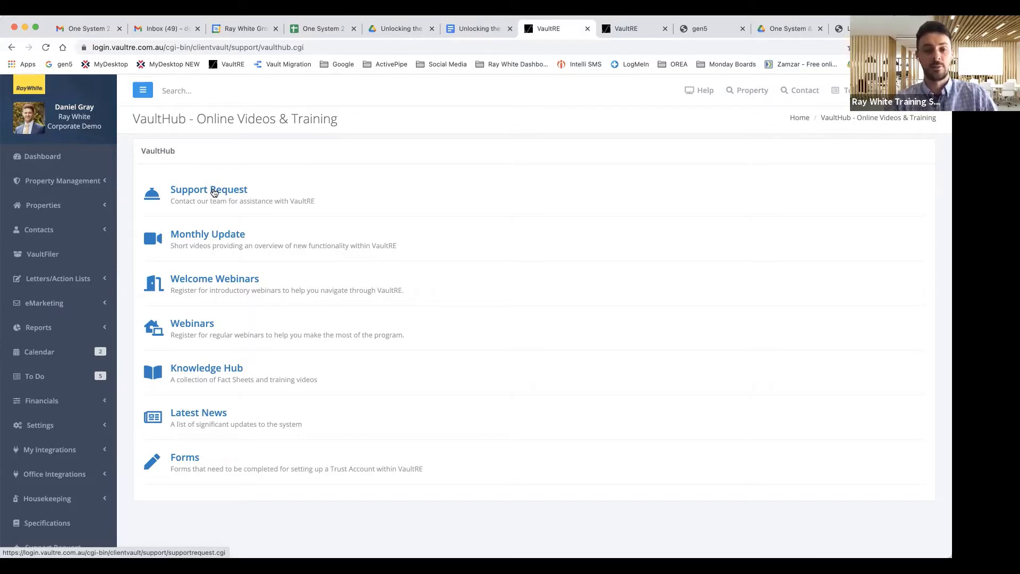
# Step: Leave the VaultHub training page for the Dashboard and scroll through its panels
pyautogui.scroll(-1, 214, 233)
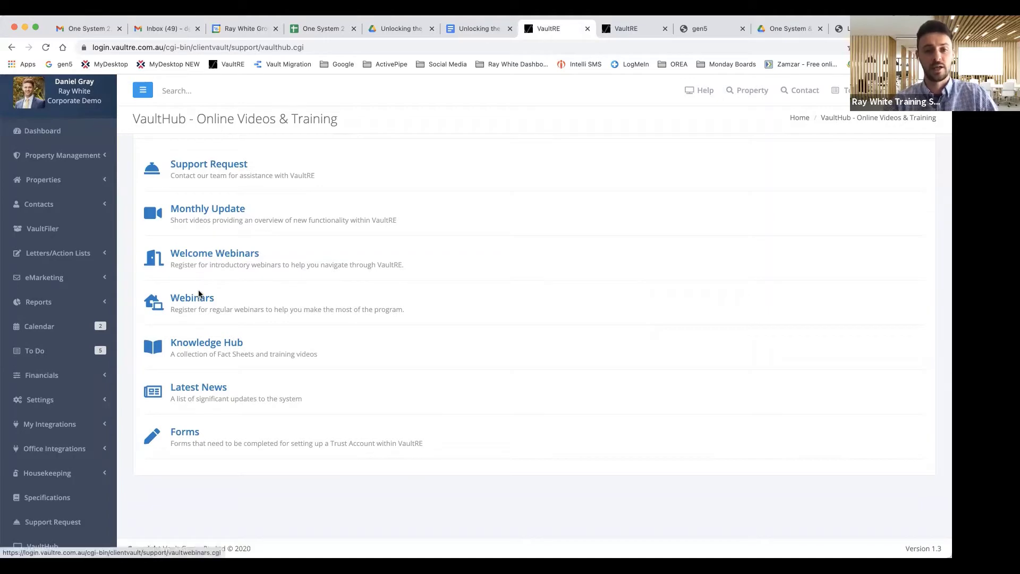
pyautogui.scroll(1, 218, 284)
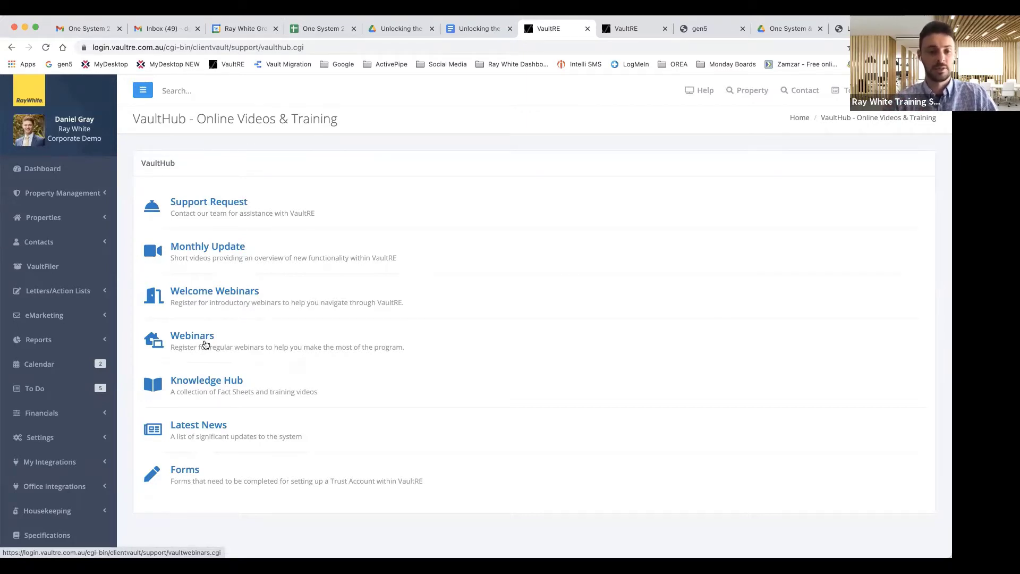
pyautogui.click(43, 171)
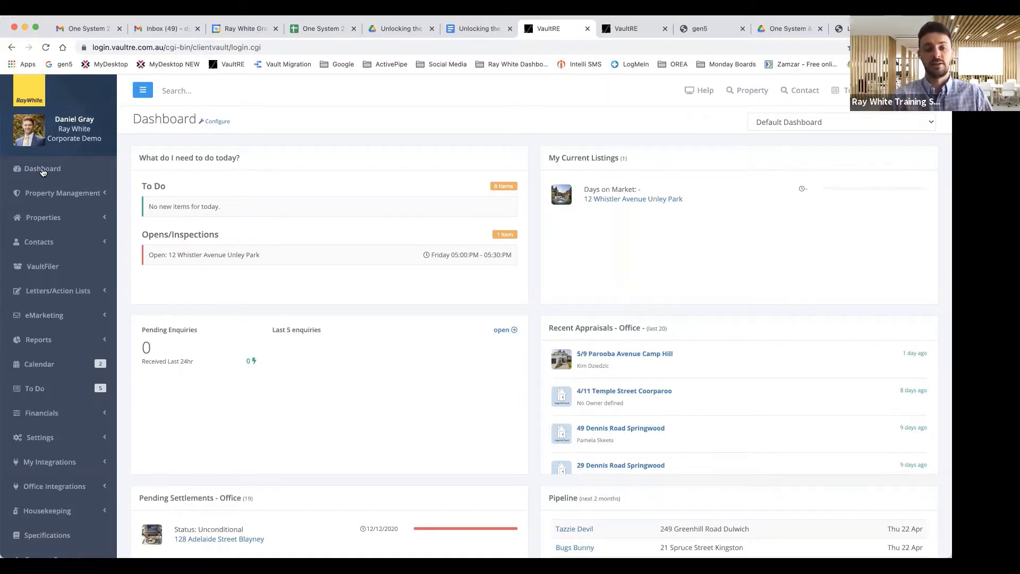
pyautogui.scroll(-2, 54, 319)
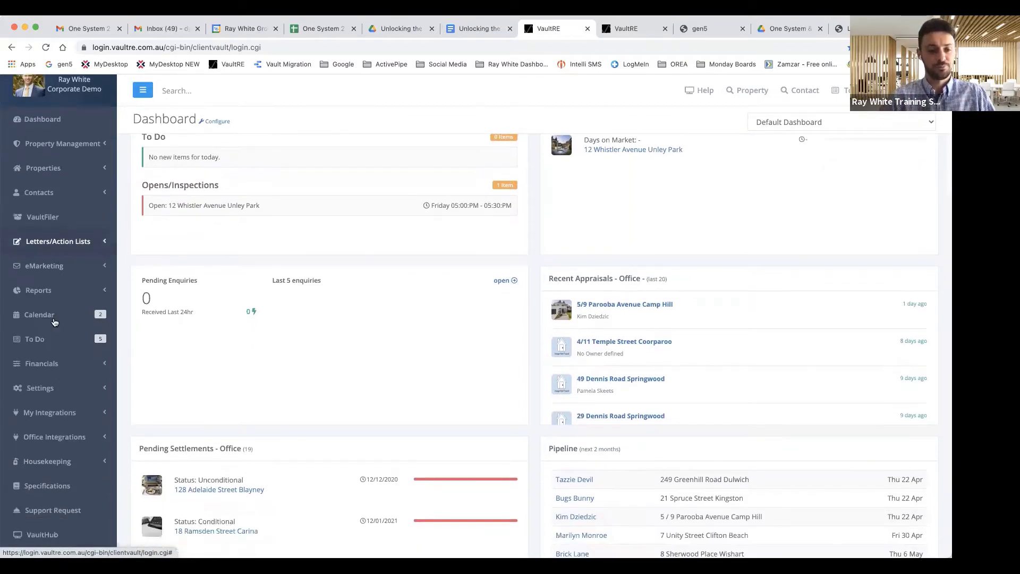
pyautogui.scroll(-2, 53, 330)
pyautogui.click(42, 344)
pyautogui.scroll(-1, 43, 348)
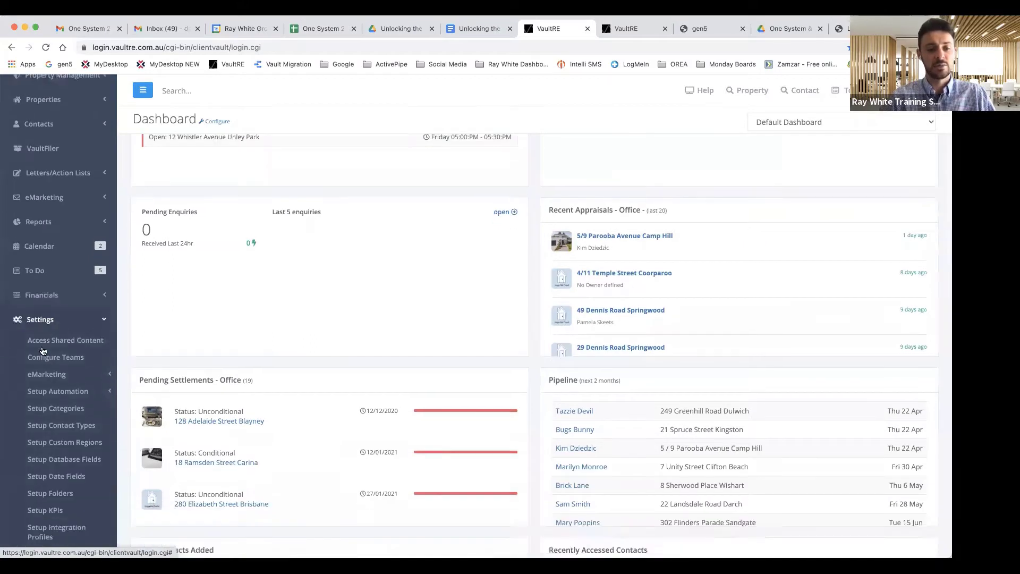
pyautogui.scroll(-1, 42, 351)
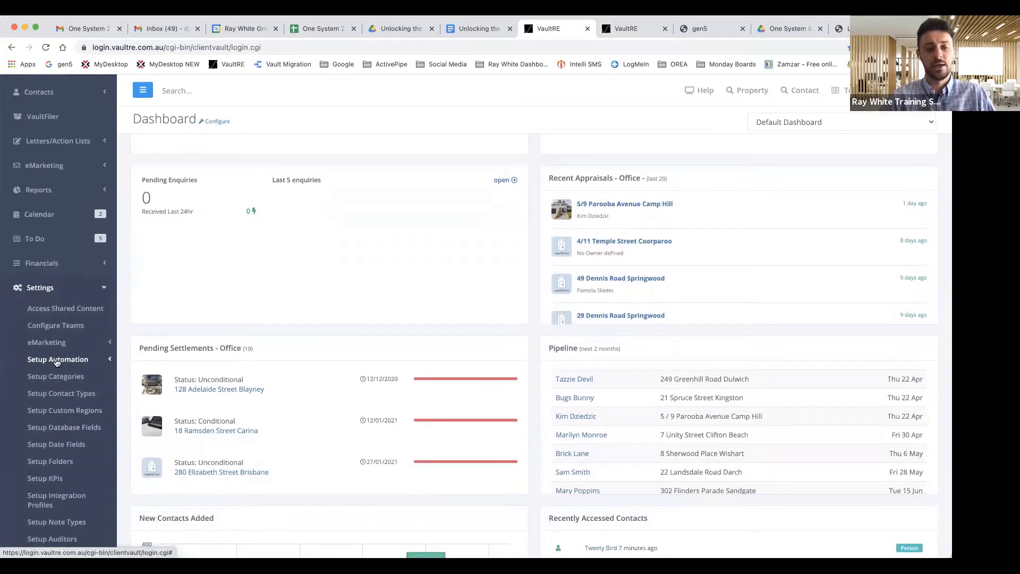
pyautogui.click(58, 360)
pyautogui.click(63, 376)
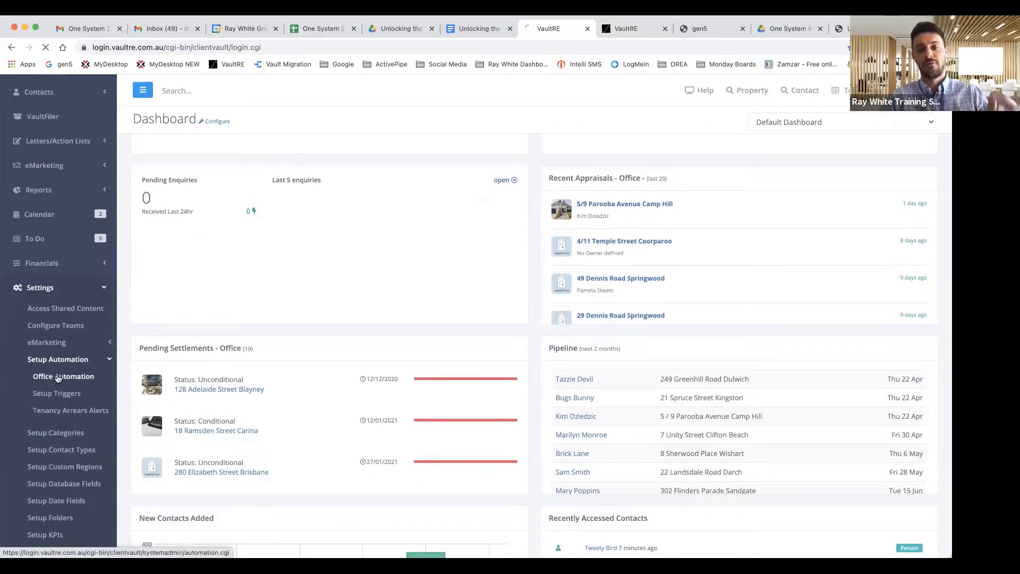
pyautogui.scroll(-1, 219, 269)
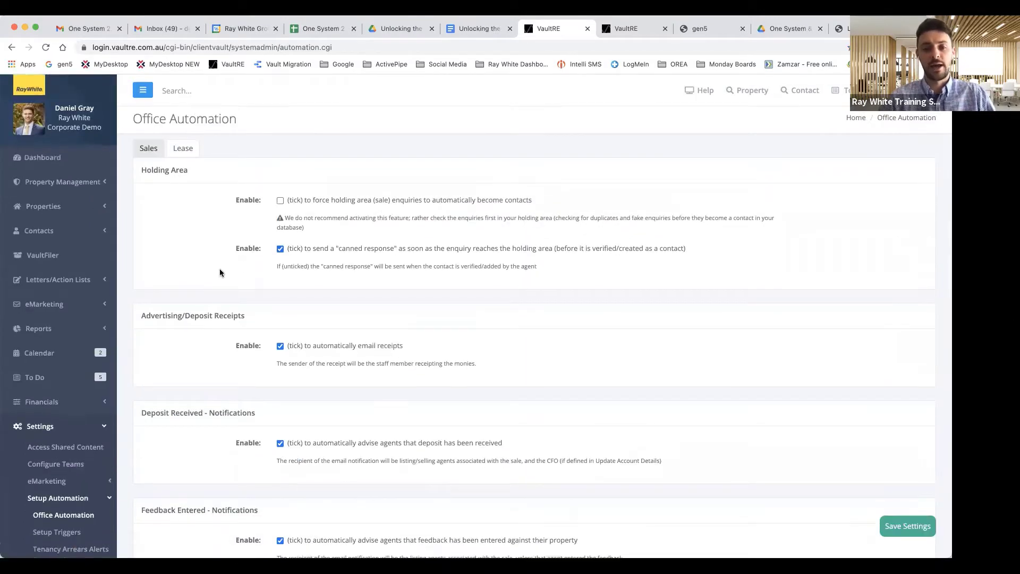
pyautogui.scroll(1, 356, 204)
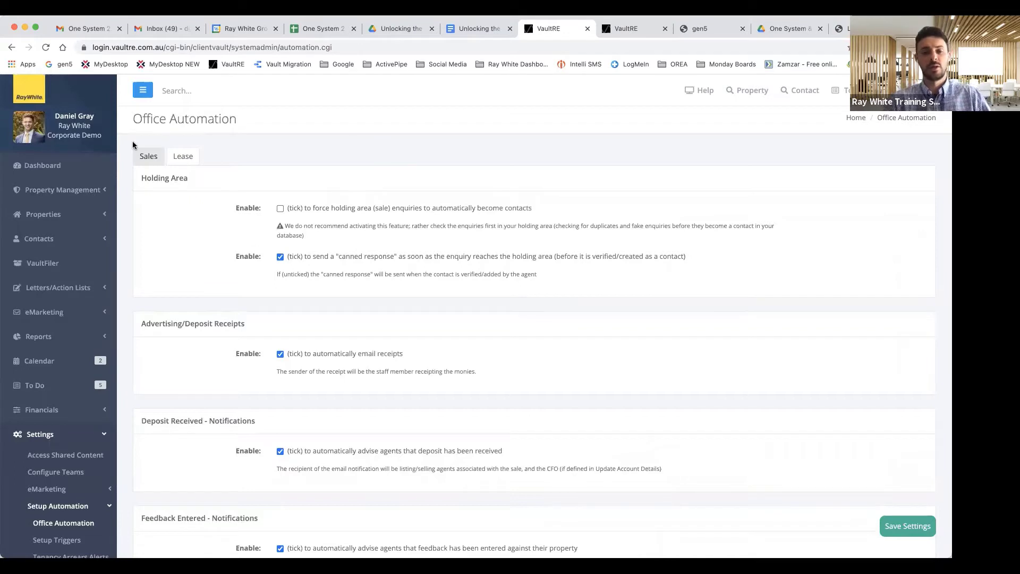
pyautogui.click(55, 167)
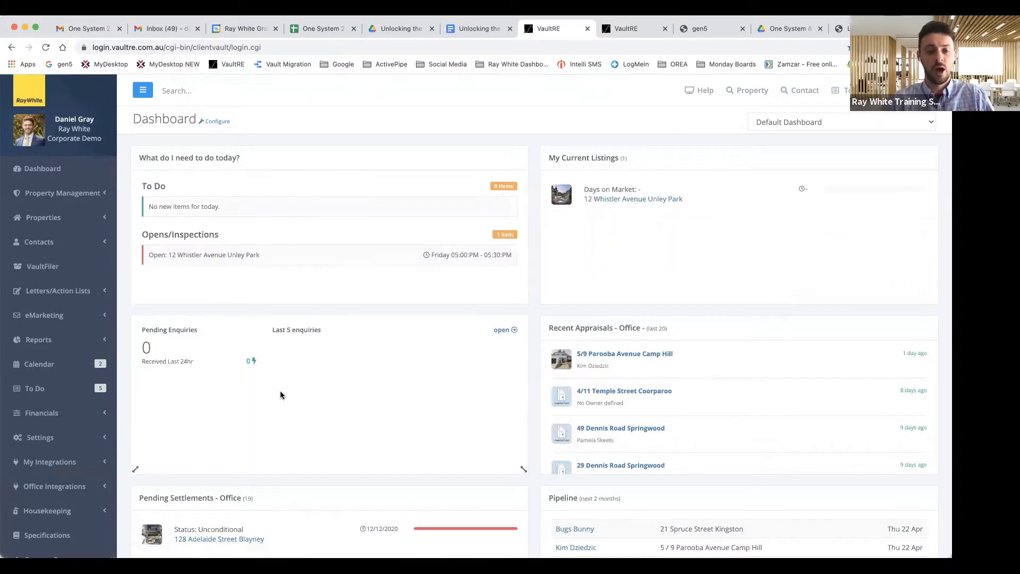
pyautogui.scroll(-2, 319, 340)
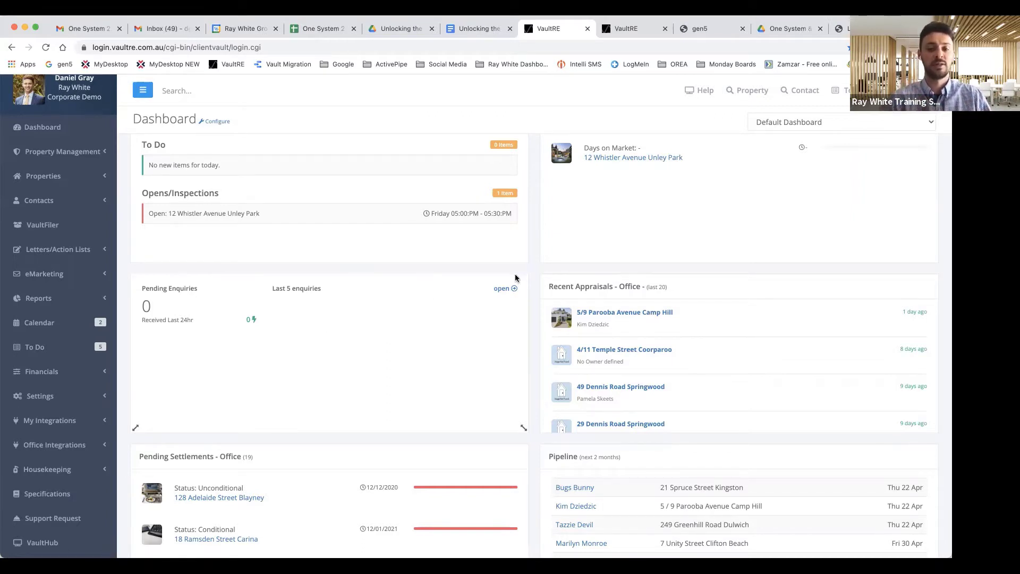
# Step: Open Pending Enquiries, try the first enquiry's duplicate options, and close it without adding
pyautogui.click(500, 291)
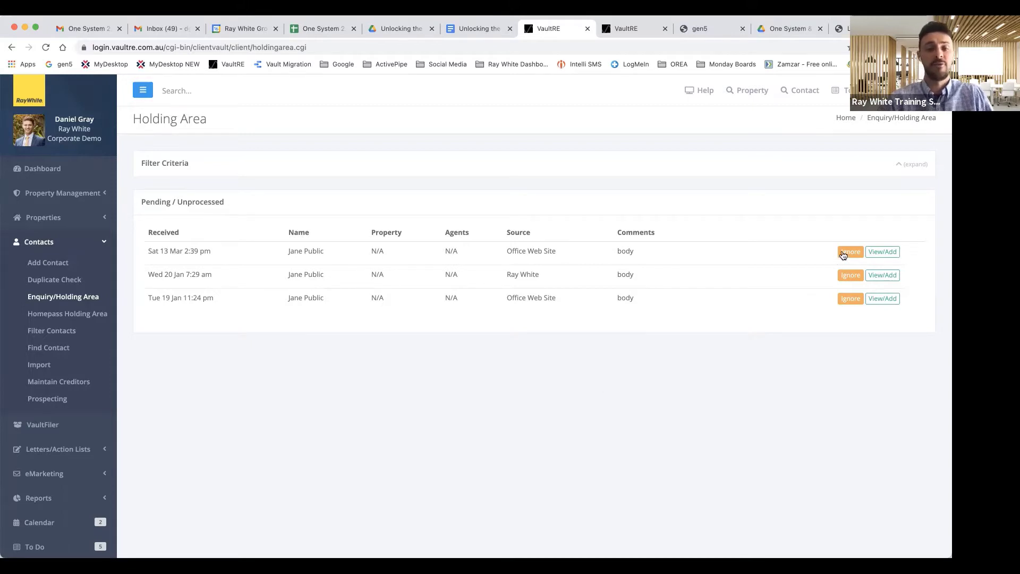
pyautogui.click(884, 253)
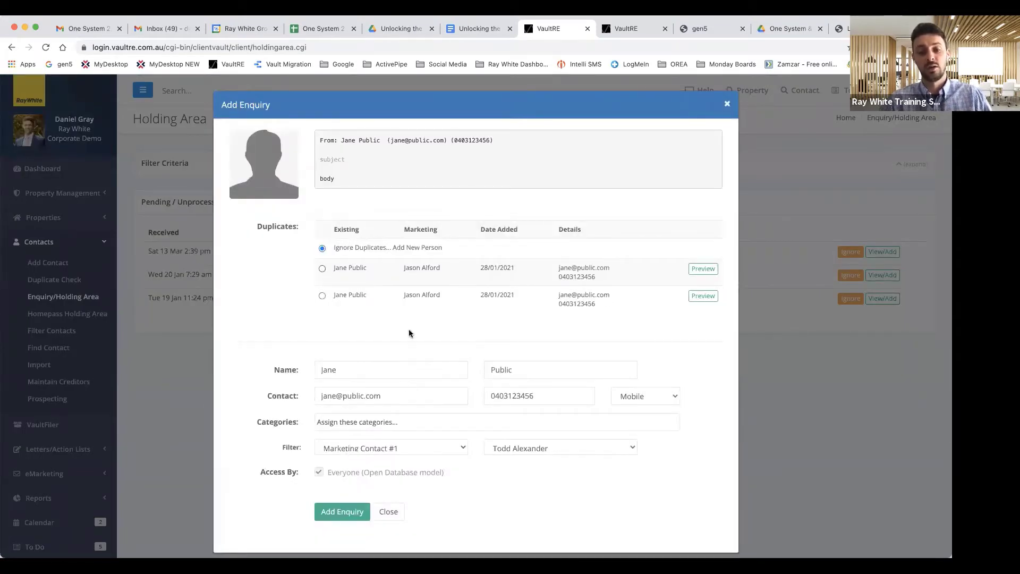
pyautogui.click(322, 269)
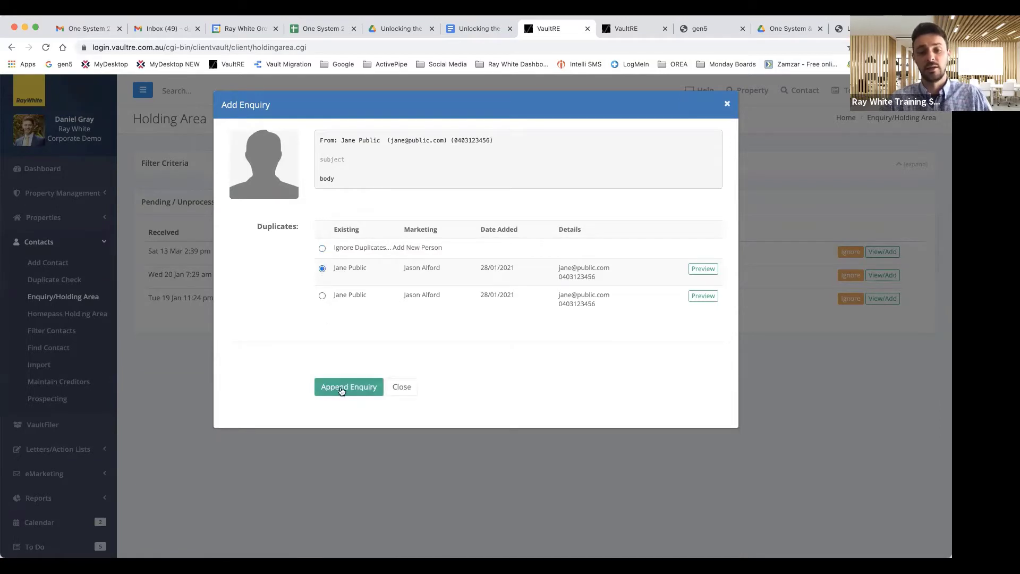
pyautogui.click(323, 249)
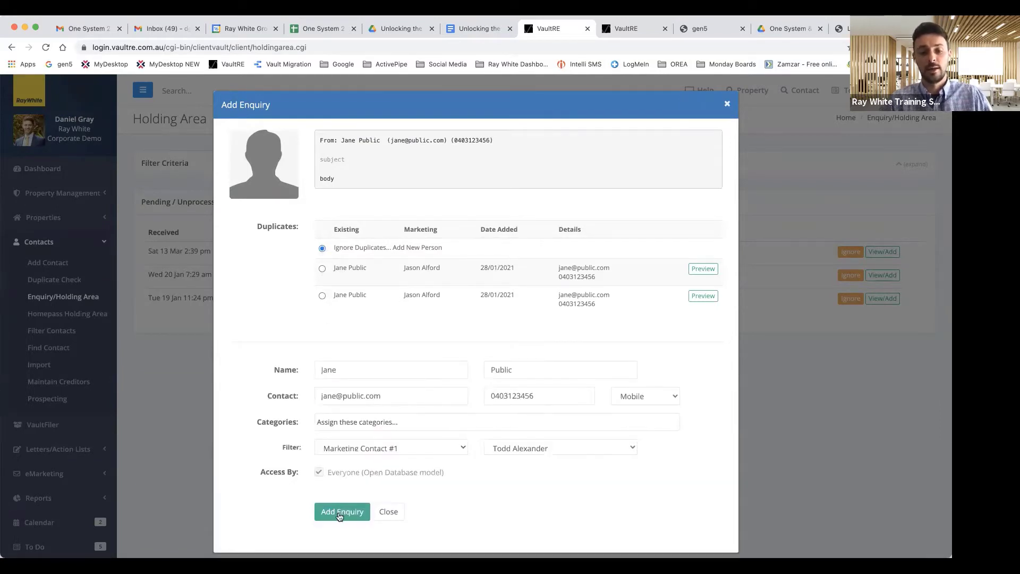
pyautogui.click(323, 269)
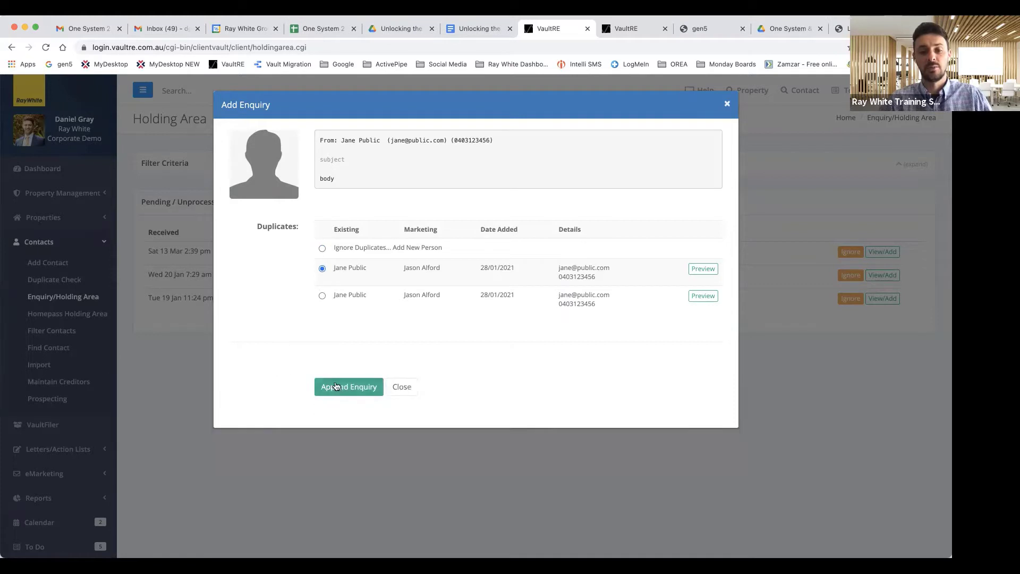
pyautogui.click(322, 249)
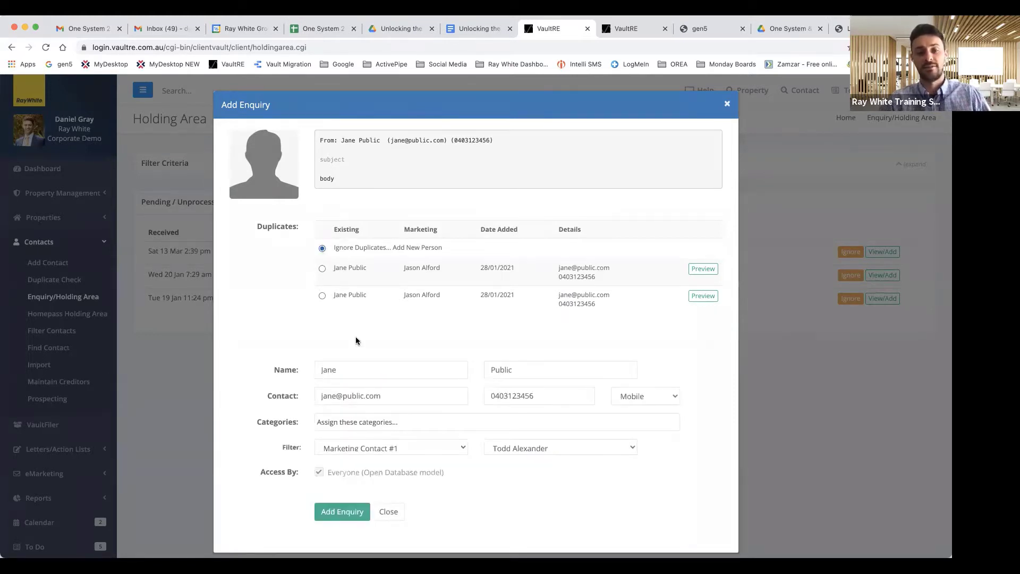
pyautogui.click(392, 513)
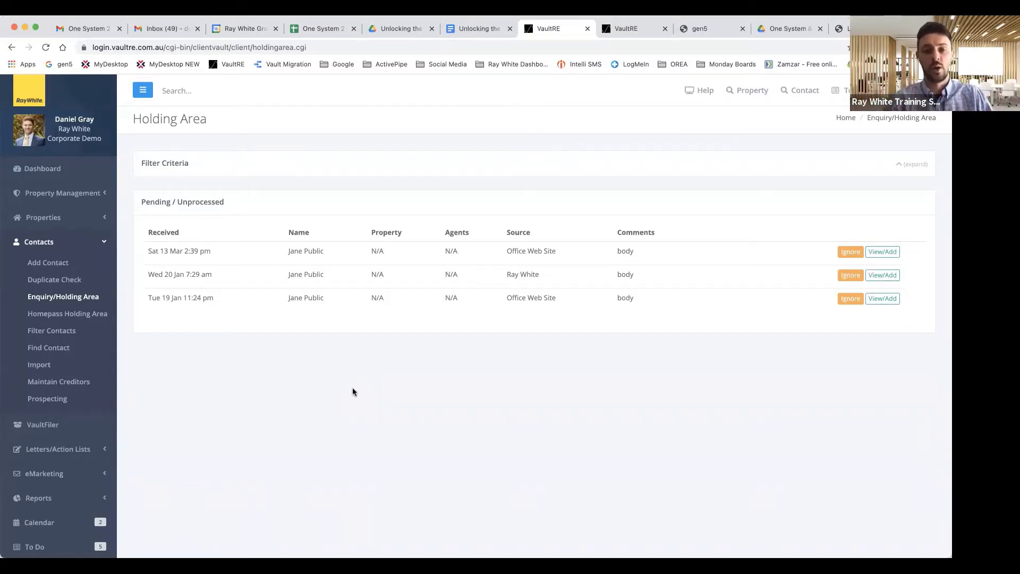
# Step: Collapse Contacts and go to Settings > Setup Automation > Office Automation
pyautogui.scroll(-1, 352, 392)
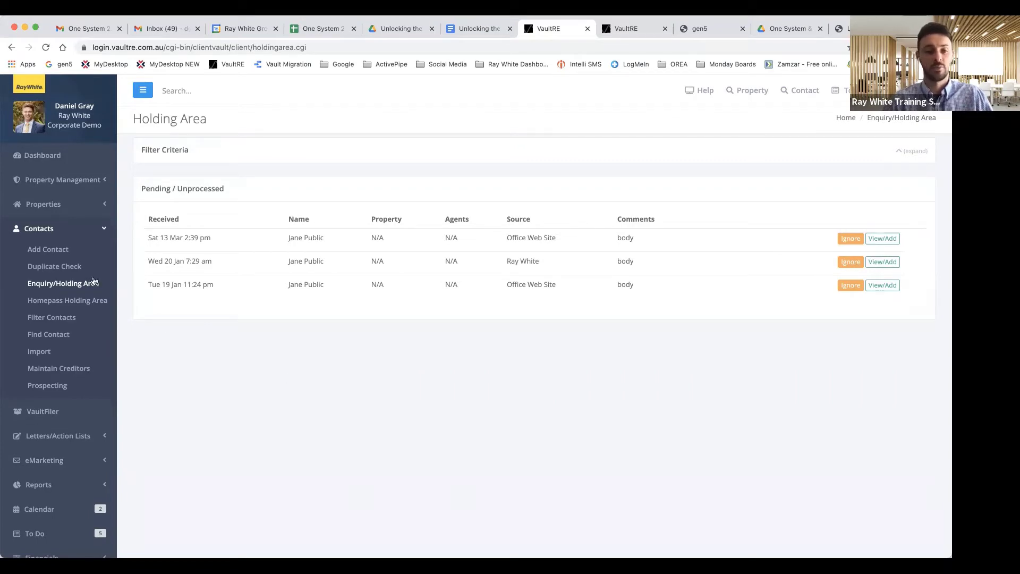
pyautogui.click(40, 229)
pyautogui.scroll(-2, 49, 324)
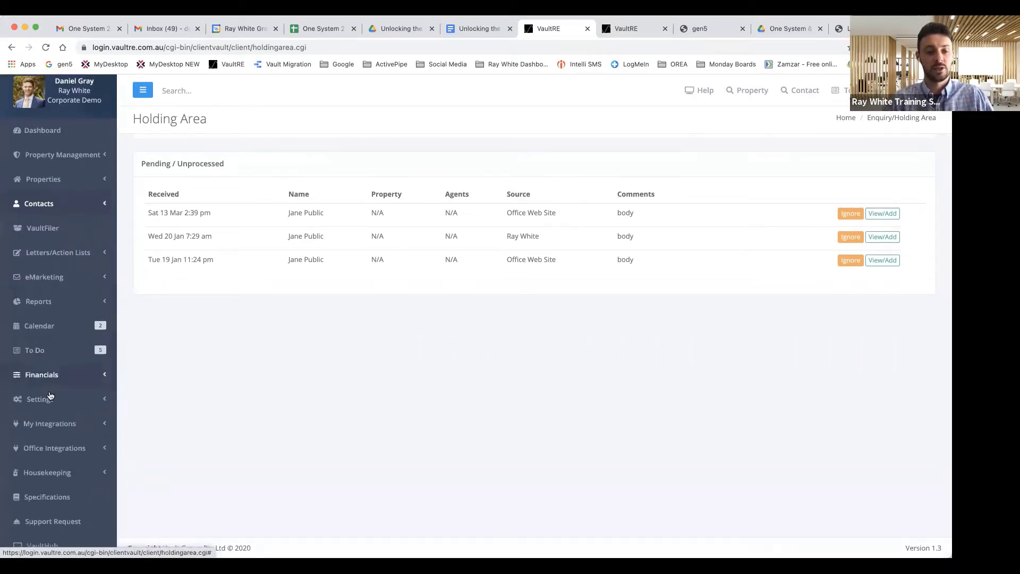
pyautogui.click(45, 399)
pyautogui.scroll(-2, 65, 447)
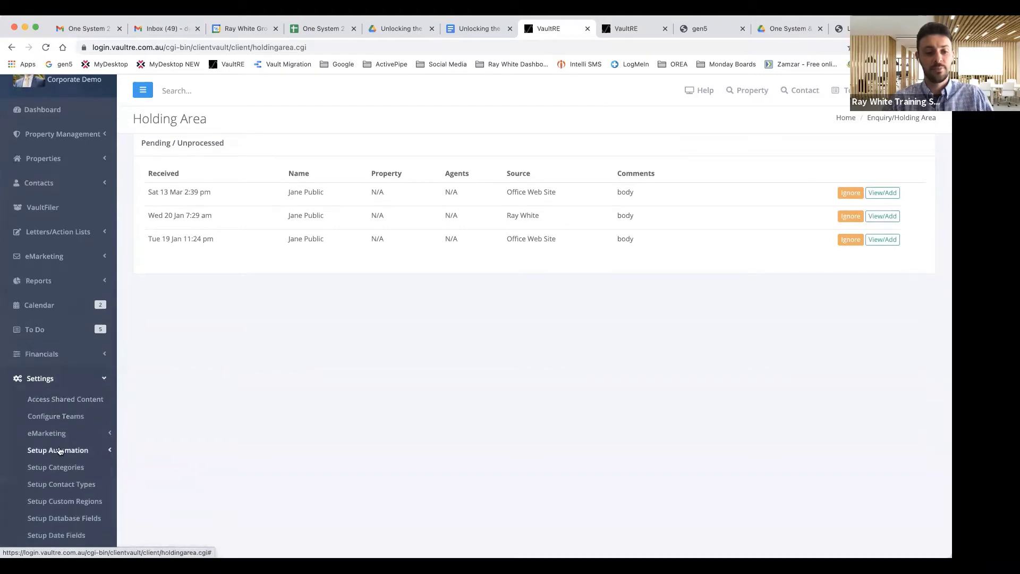
pyautogui.click(62, 451)
pyautogui.click(64, 468)
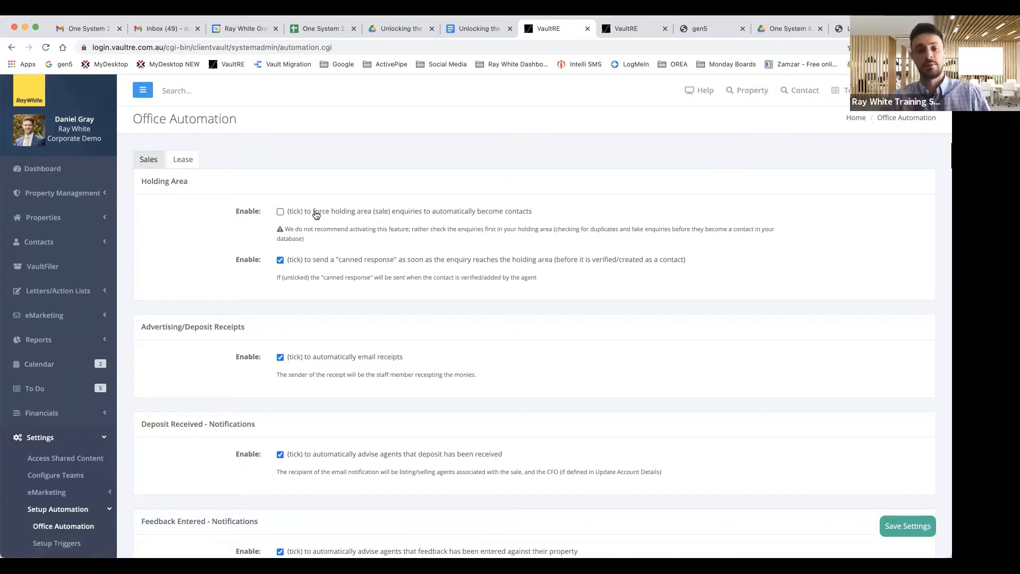
pyautogui.click(282, 212)
pyautogui.click(298, 231)
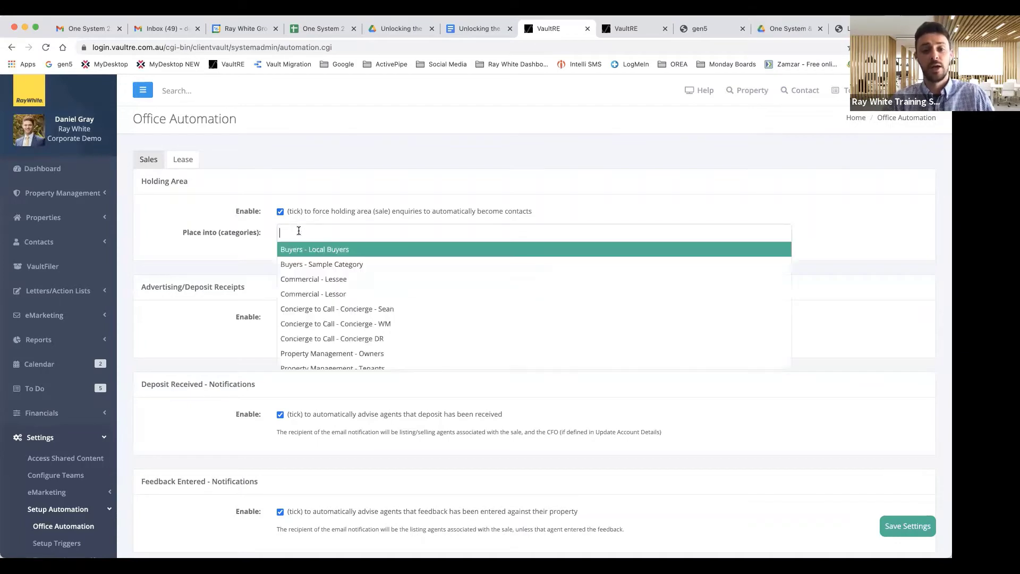
pyautogui.scroll(-4, 322, 298)
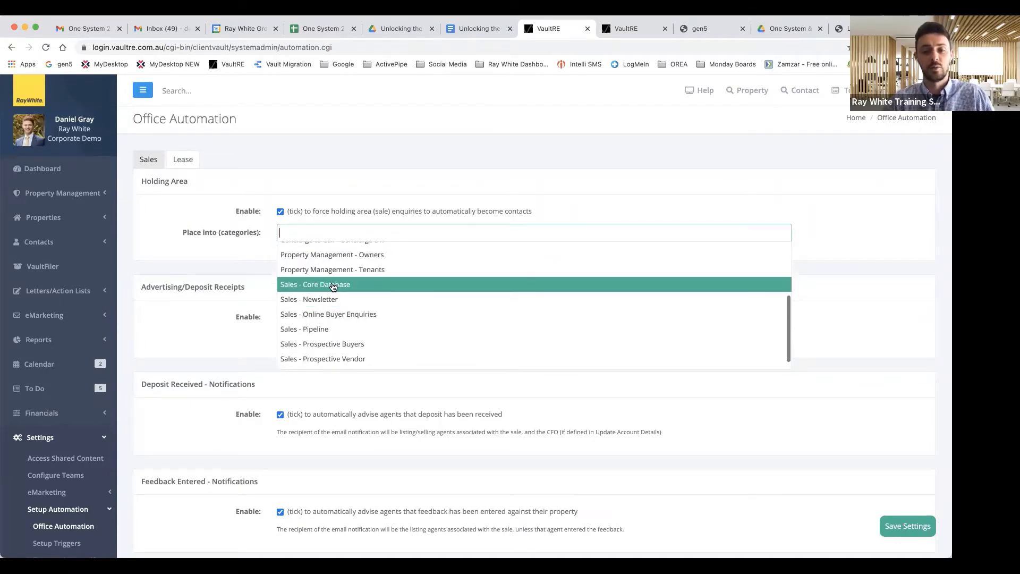
pyautogui.click(334, 286)
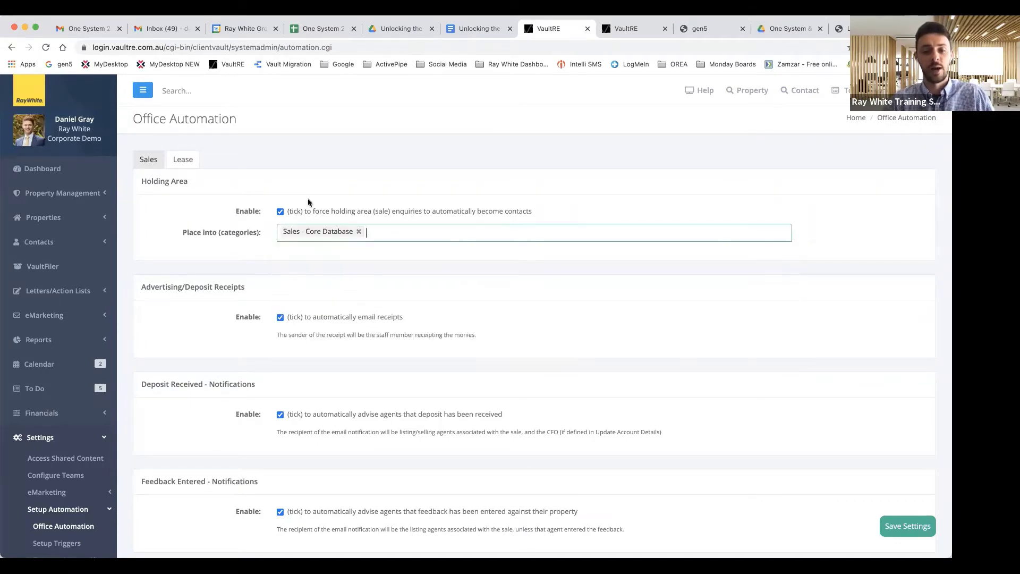
pyautogui.click(359, 232)
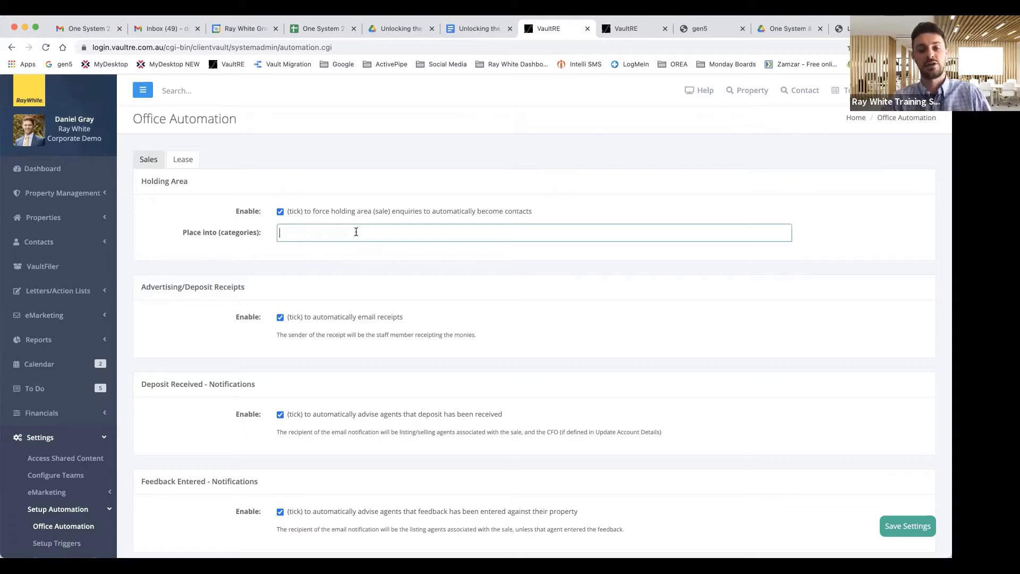
pyautogui.click(290, 234)
pyautogui.click(281, 212)
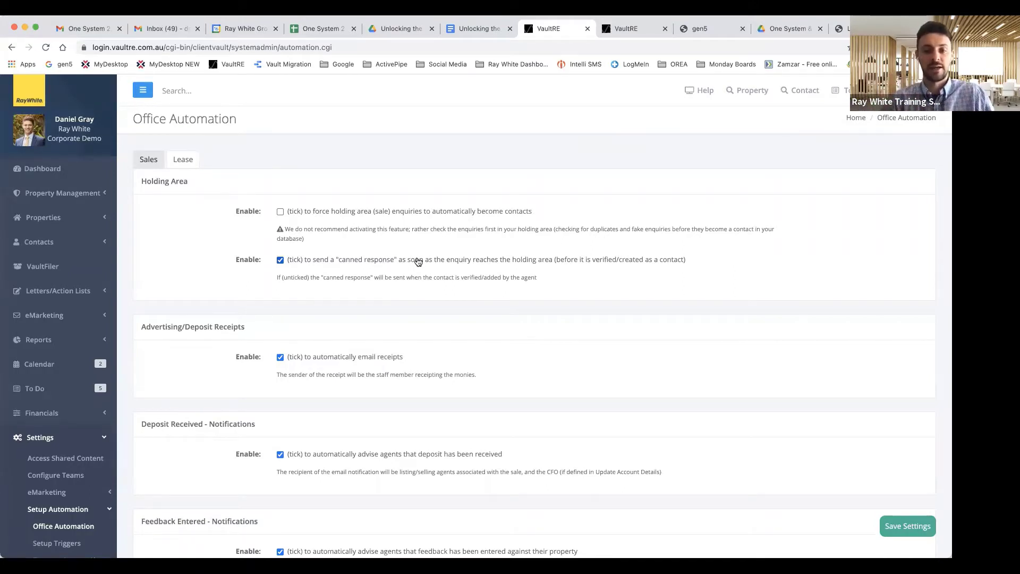
# Step: Untick the Feedback Entered - Notifications Enable checkbox on the Office Automation page
pyautogui.scroll(-1, 418, 261)
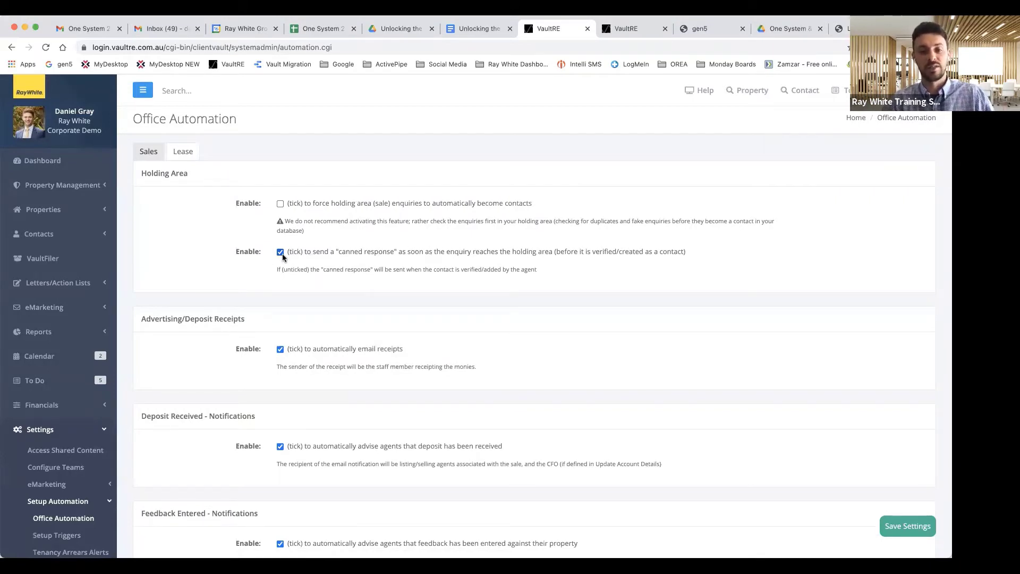
pyautogui.scroll(-5, 252, 265)
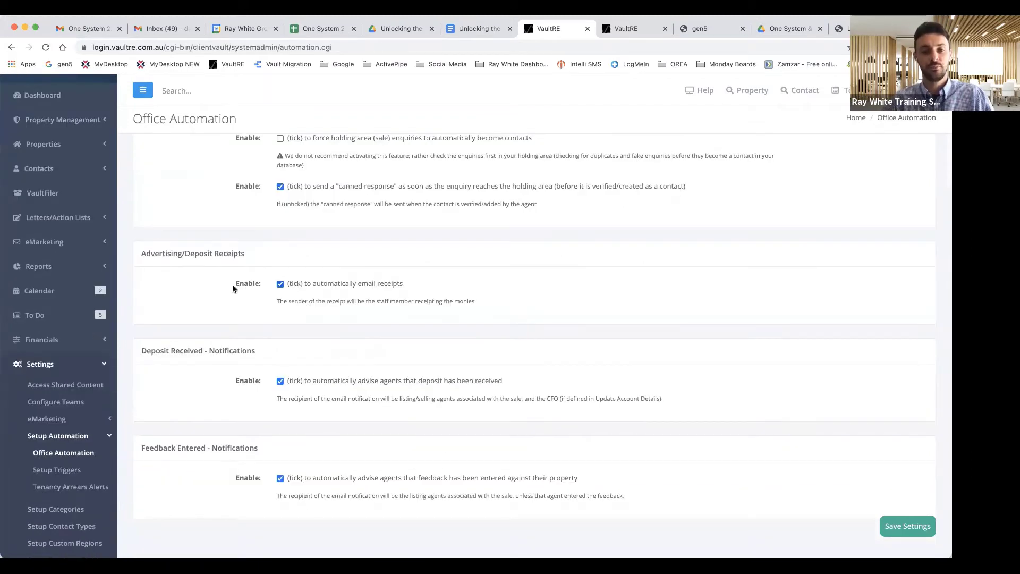
pyautogui.scroll(-2, 236, 295)
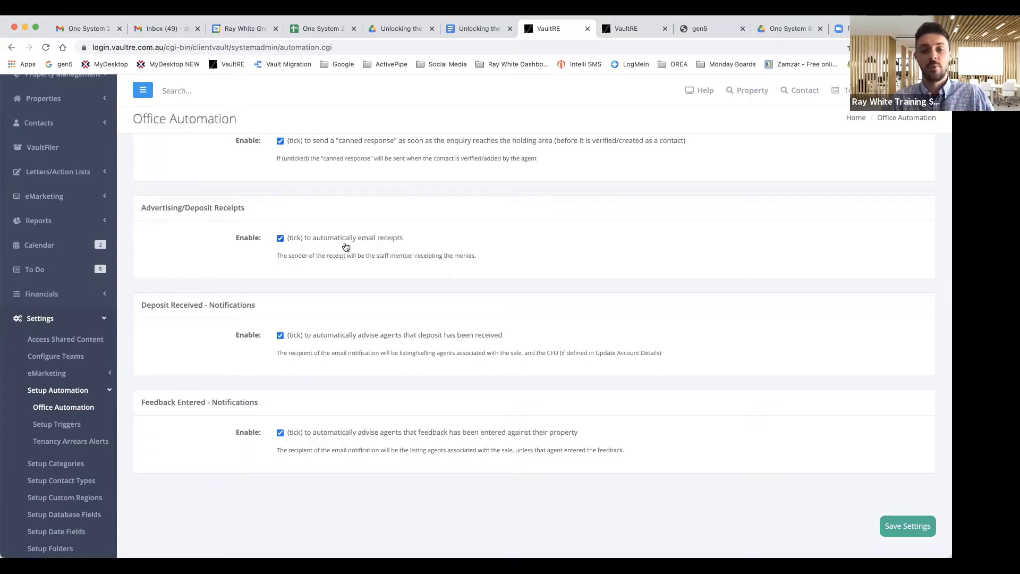
pyautogui.scroll(-1, 359, 269)
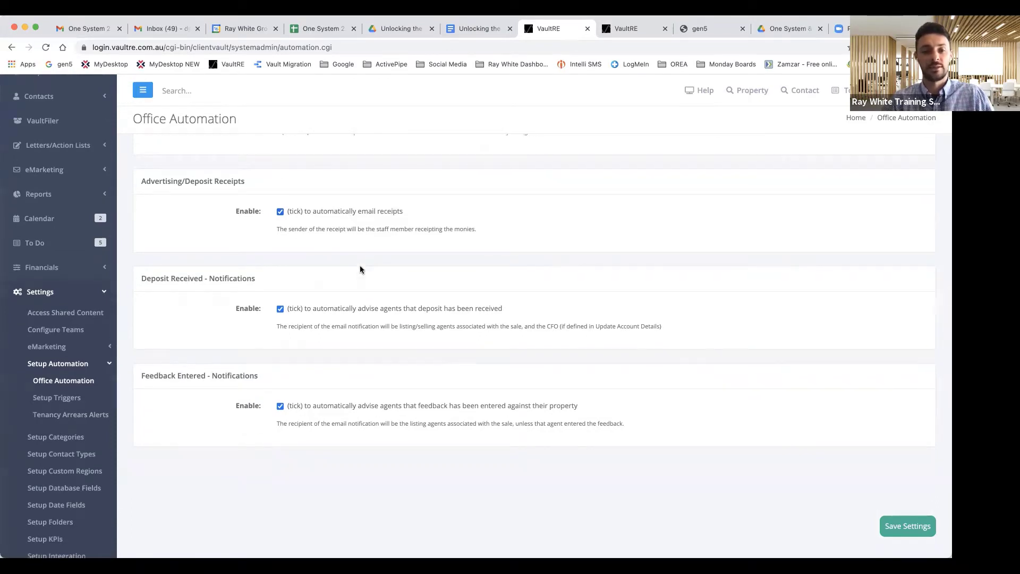
pyautogui.scroll(-1, 360, 269)
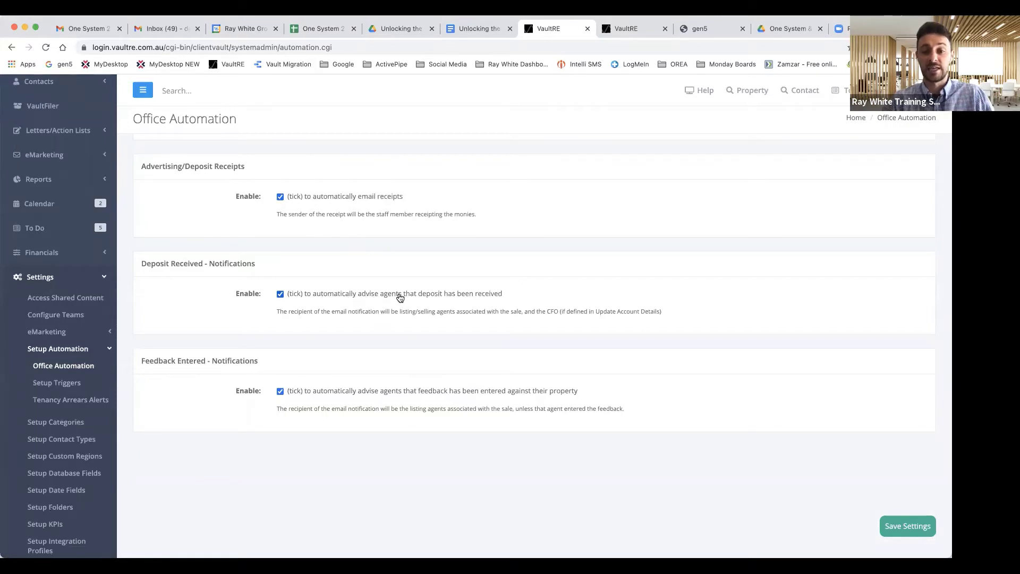
pyautogui.scroll(-1, 400, 298)
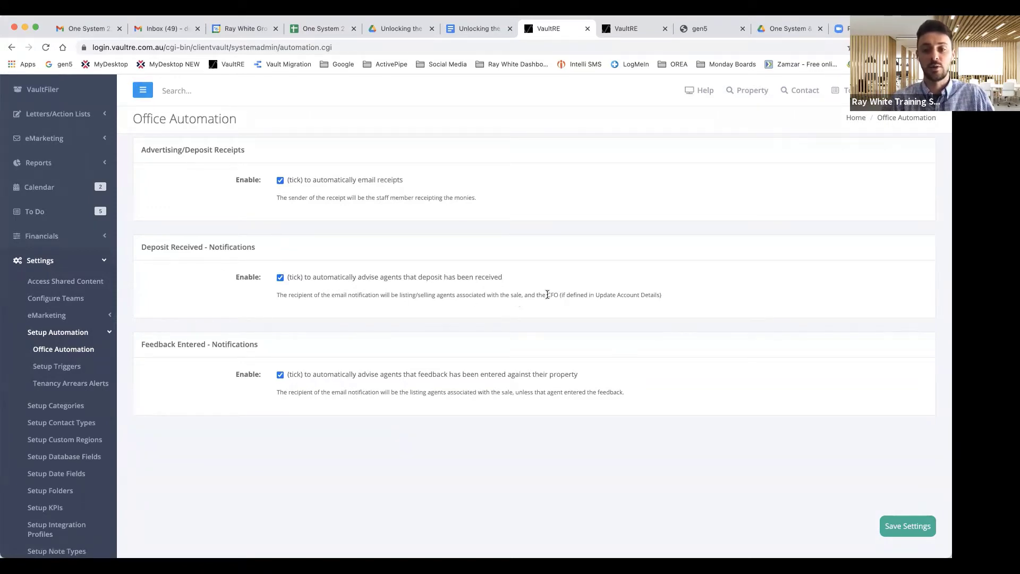
pyautogui.scroll(-1, 494, 296)
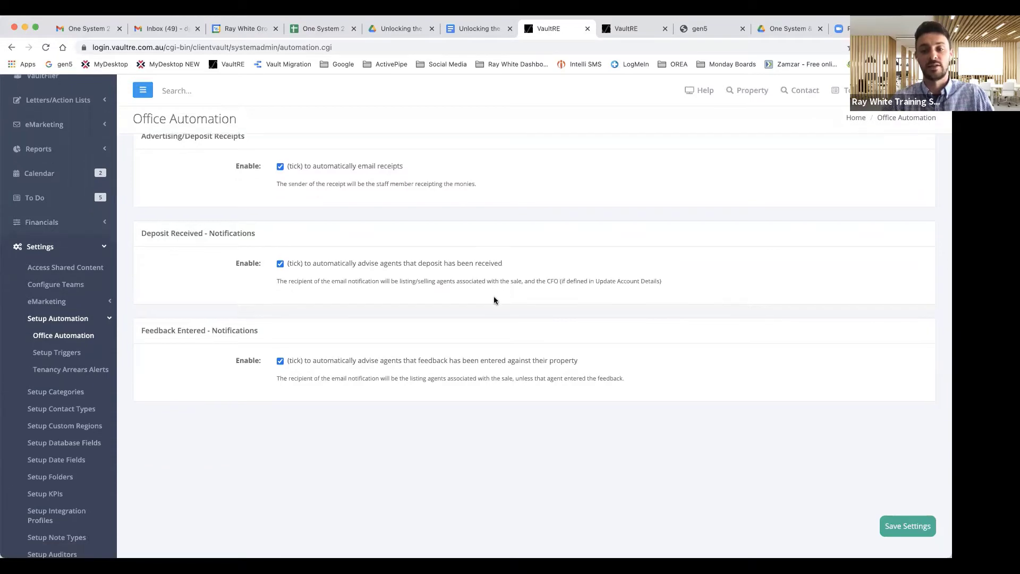
pyautogui.scroll(-5, 285, 304)
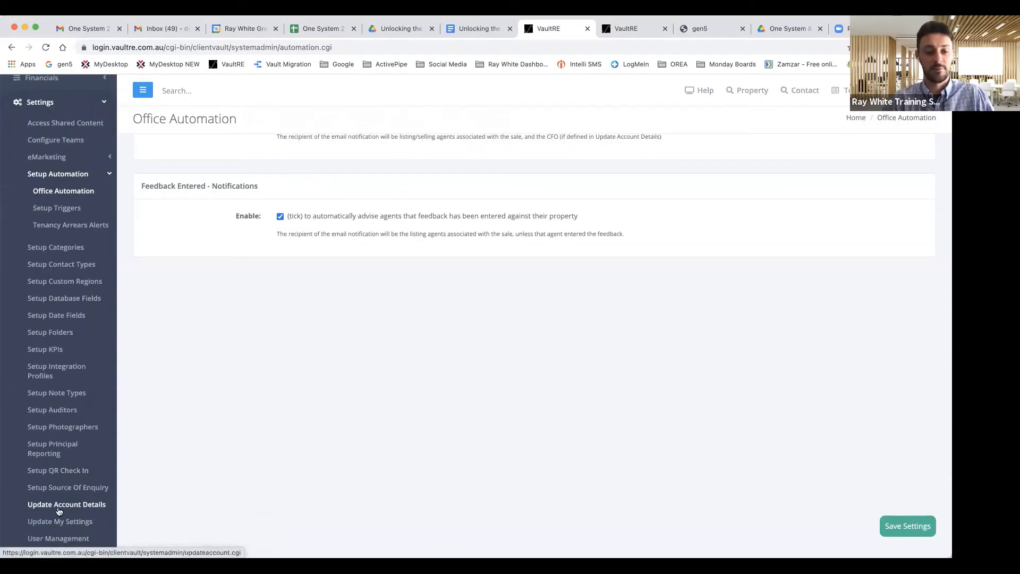
pyautogui.scroll(5, 325, 386)
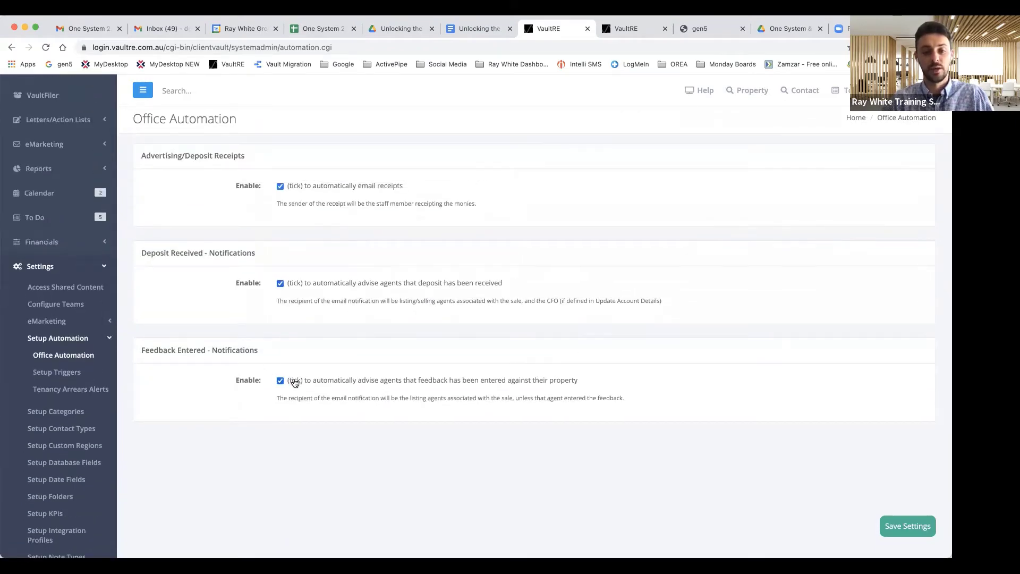
pyautogui.click(295, 383)
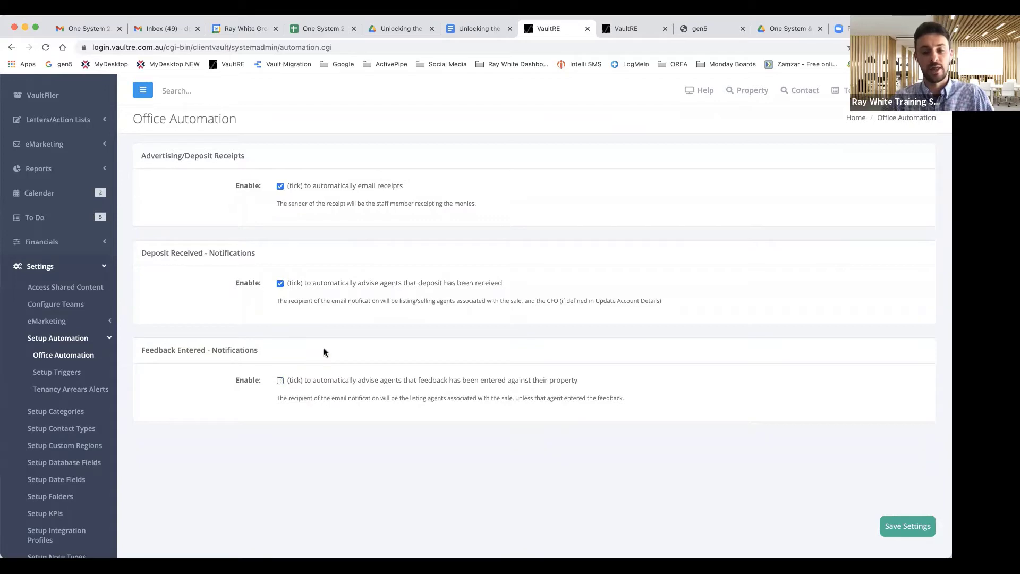
pyautogui.scroll(-1, 325, 353)
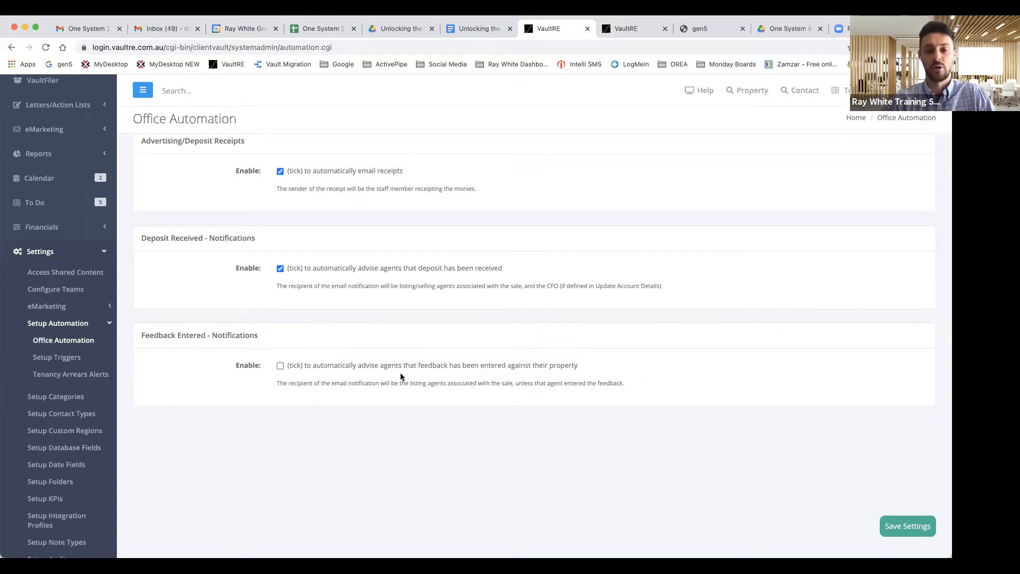
pyautogui.scroll(1, 701, 479)
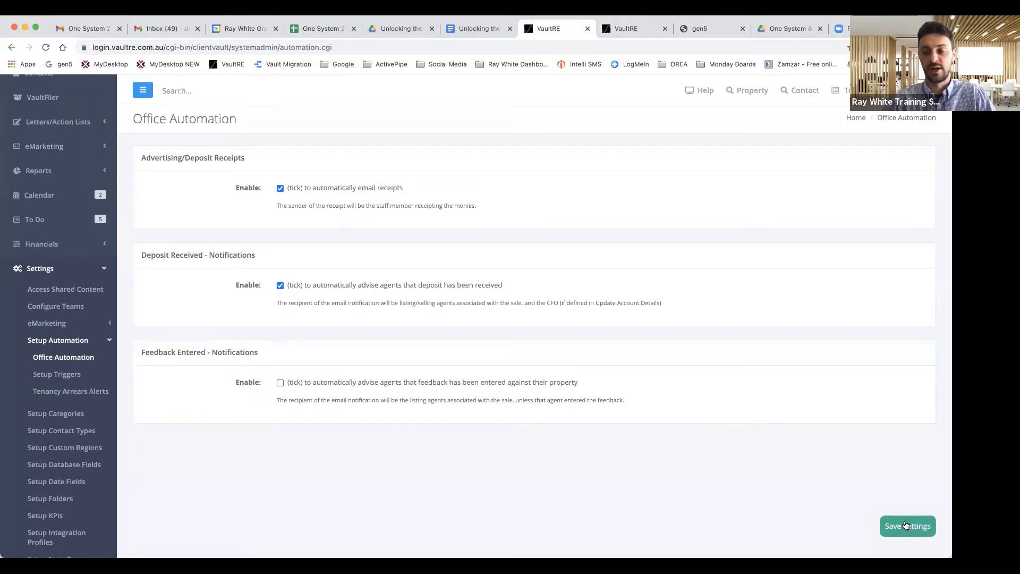
# Step: Save the Office Automation settings and go to the Setup Triggers page
pyautogui.click(906, 524)
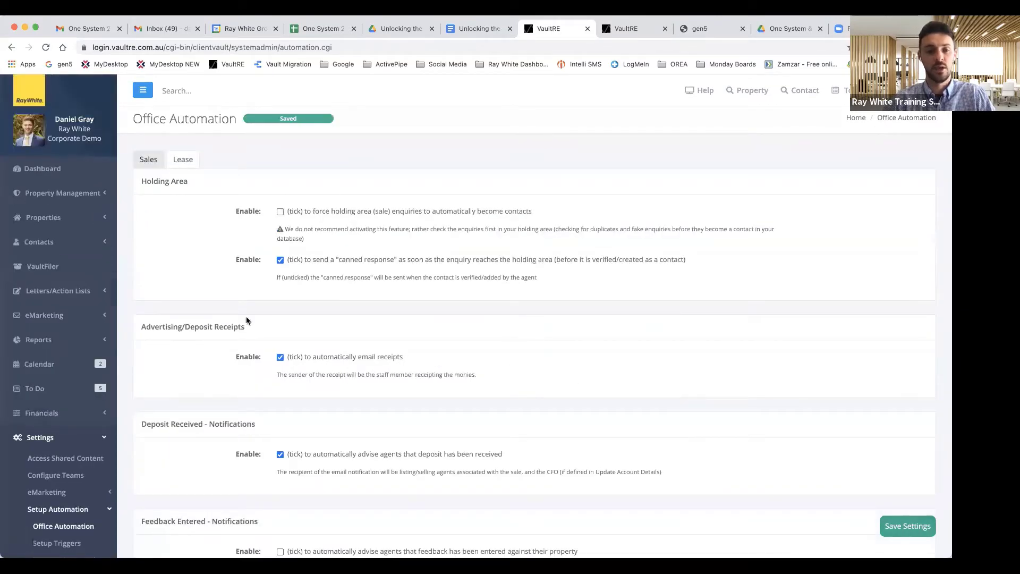
pyautogui.scroll(-5, 122, 327)
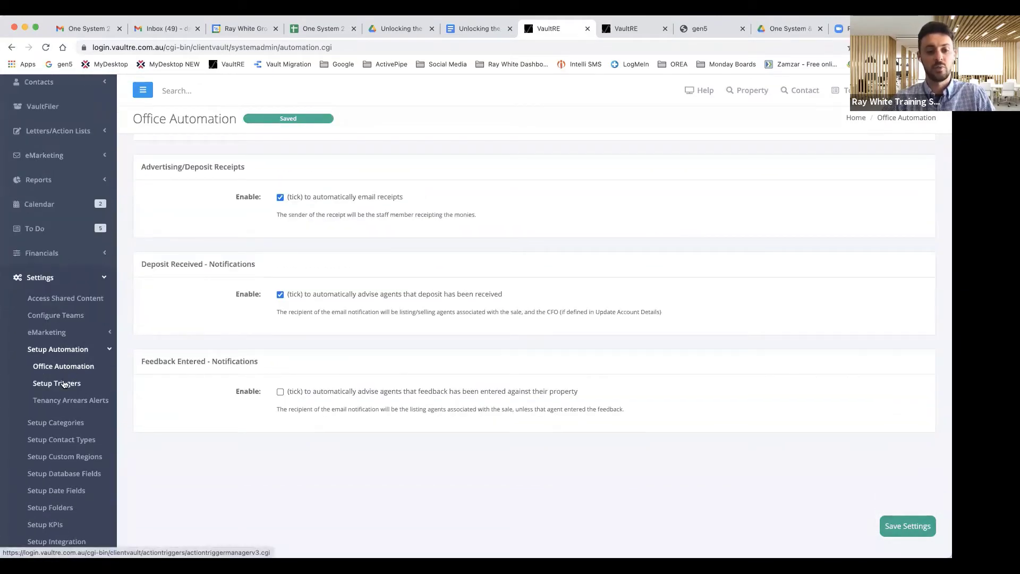
pyautogui.click(57, 386)
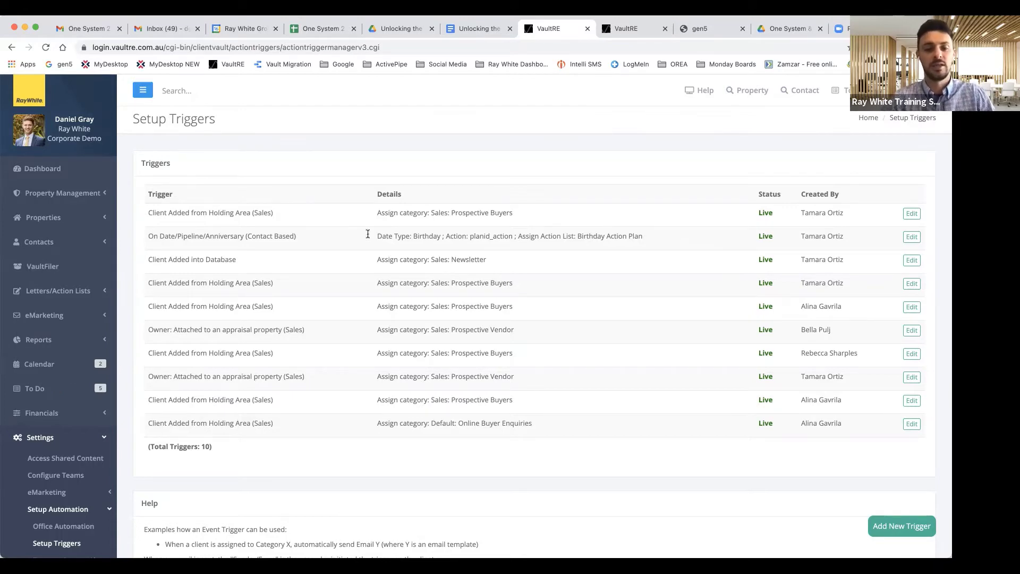
pyautogui.scroll(-1, 646, 414)
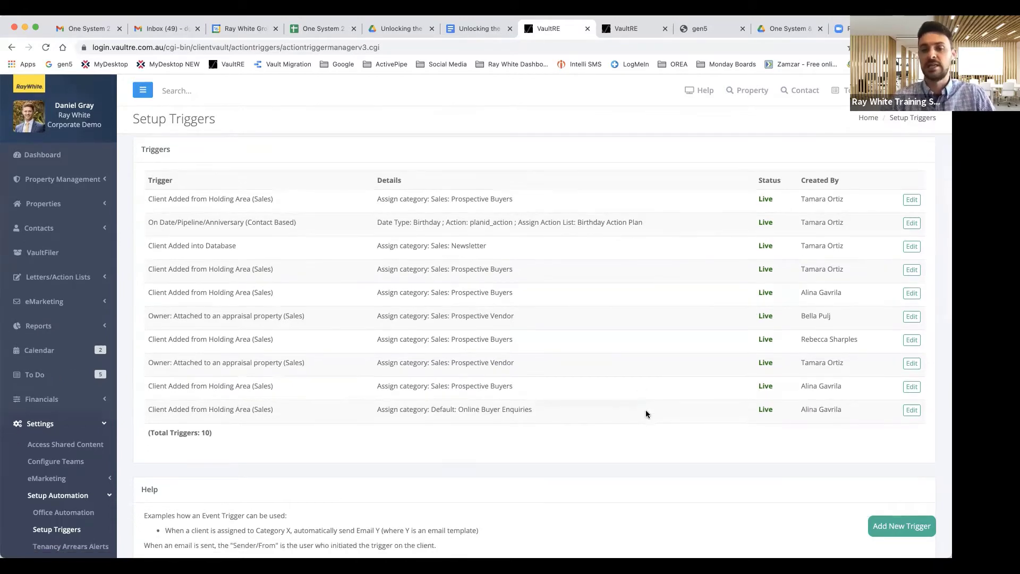
# Step: Add a live Event Based trigger: Client Added from Holding Area (Sales) categorises as Buyers: Local Buyers
pyautogui.click(894, 525)
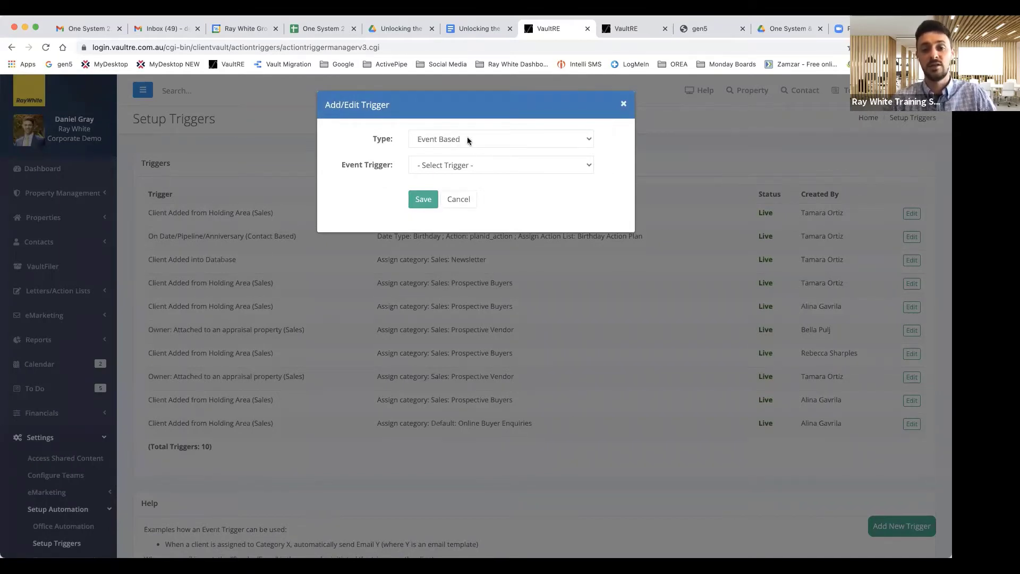
pyautogui.click(467, 139)
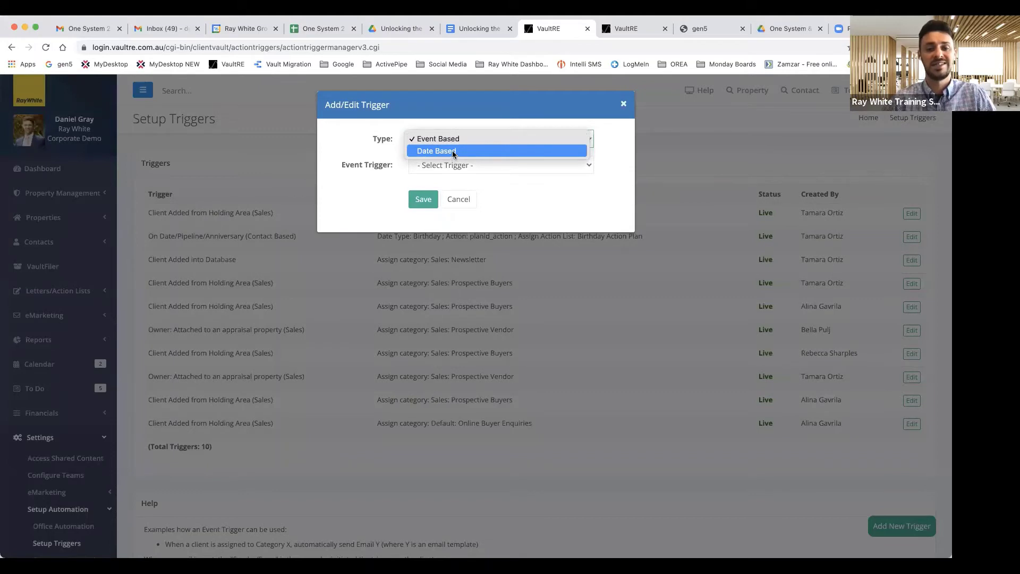
pyautogui.click(384, 142)
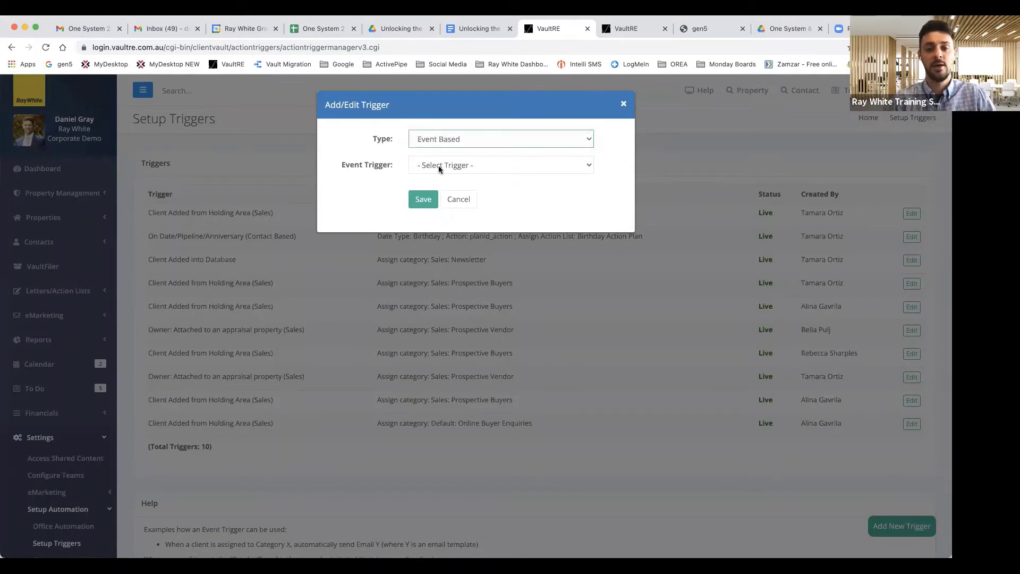
pyautogui.click(465, 169)
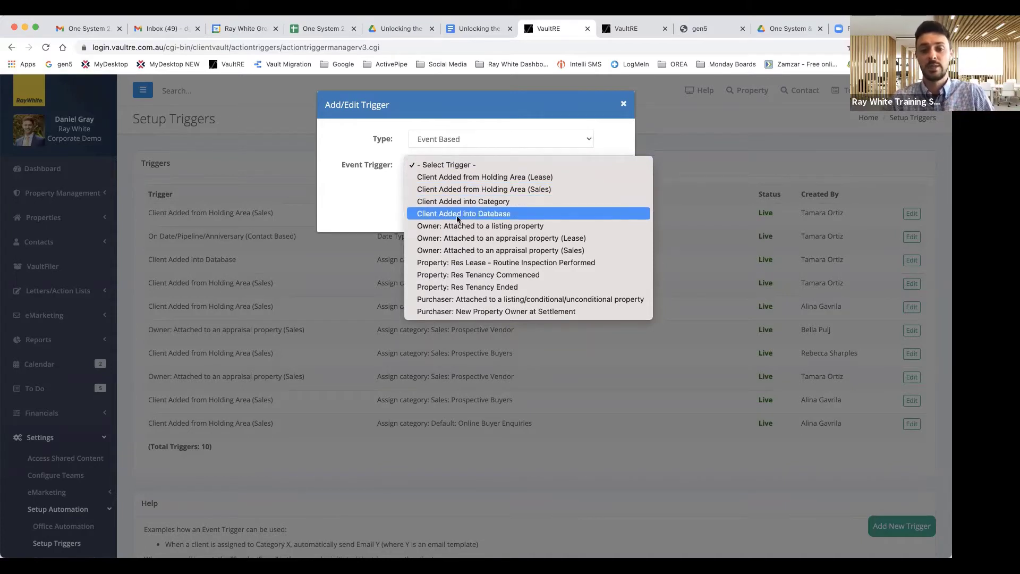
pyautogui.click(492, 190)
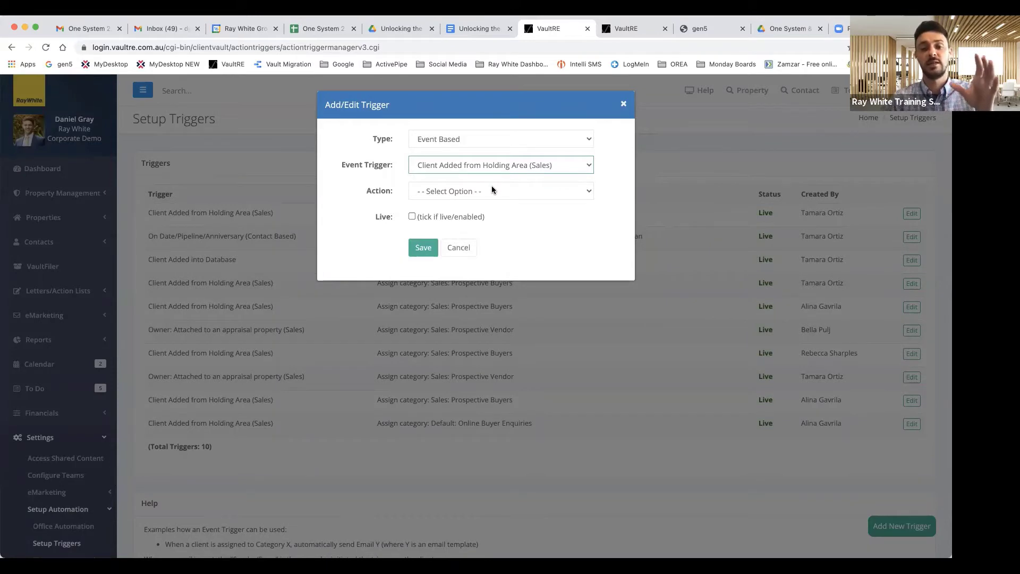
pyautogui.click(482, 193)
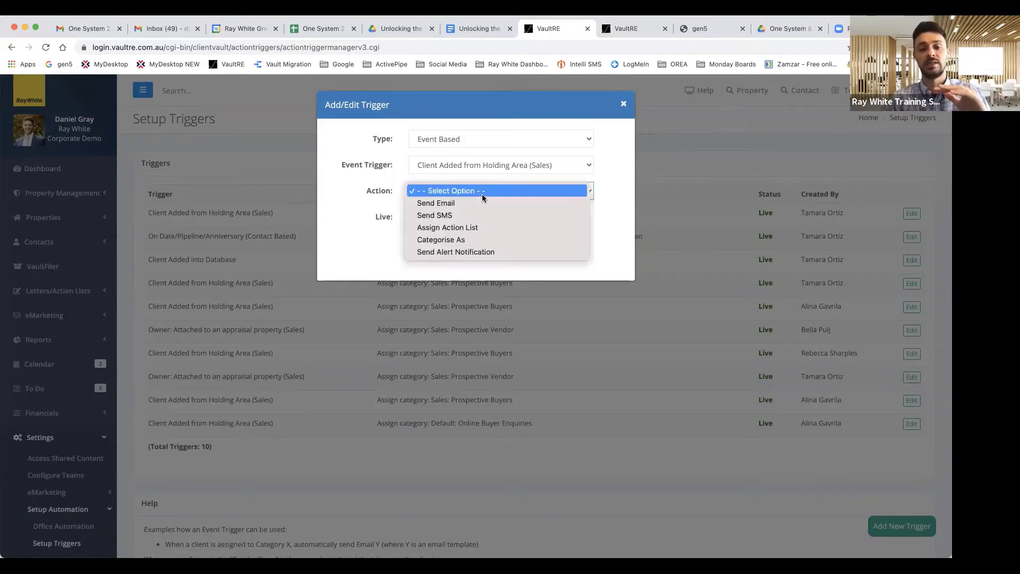
pyautogui.click(455, 238)
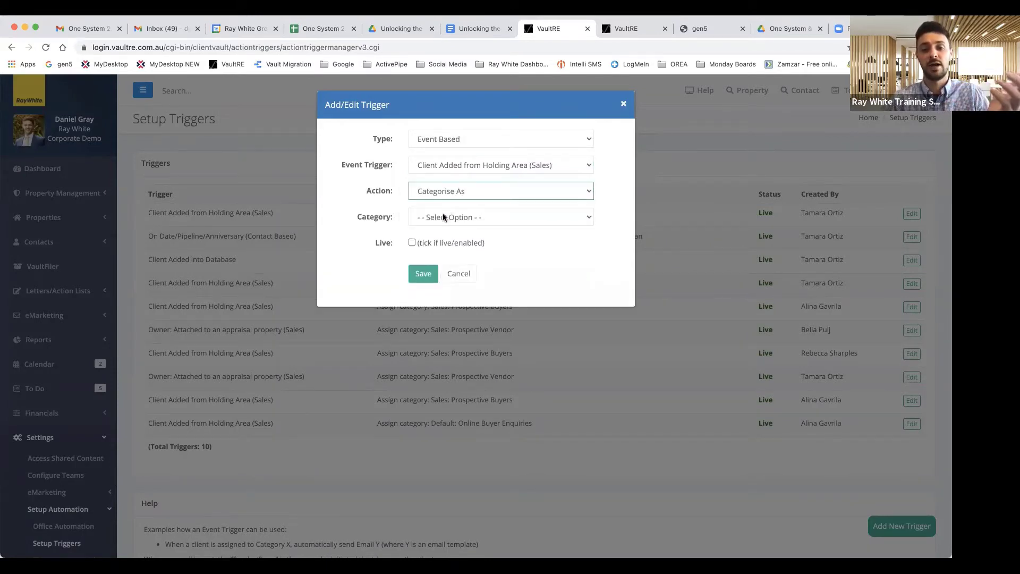
pyautogui.click(443, 215)
pyautogui.click(456, 230)
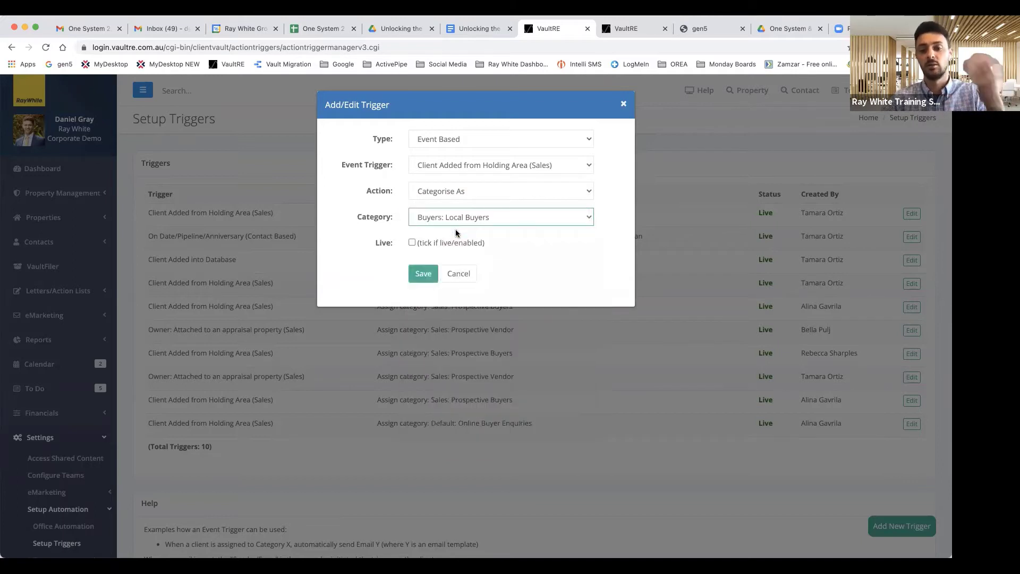
pyautogui.click(411, 244)
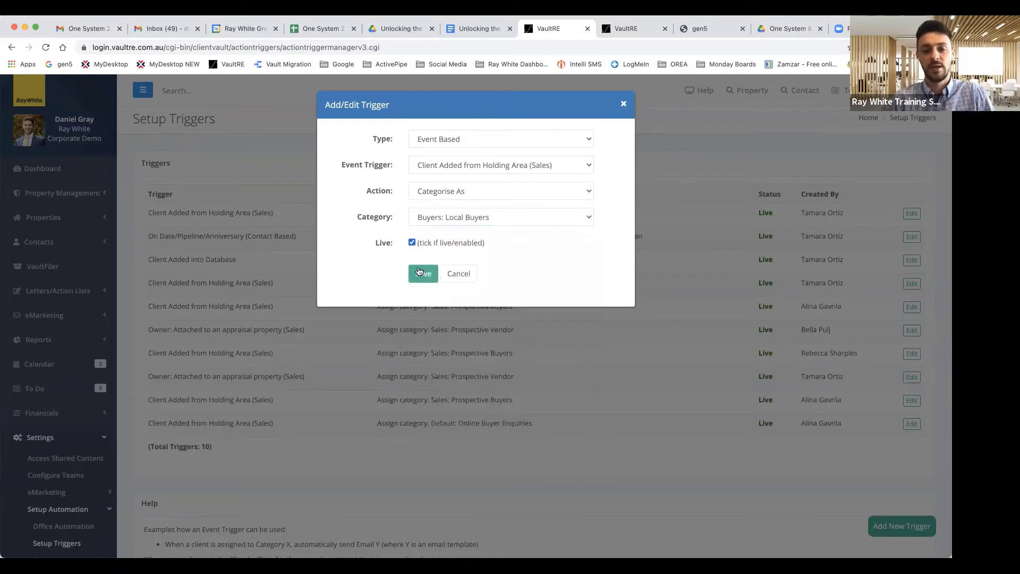
pyautogui.click(422, 275)
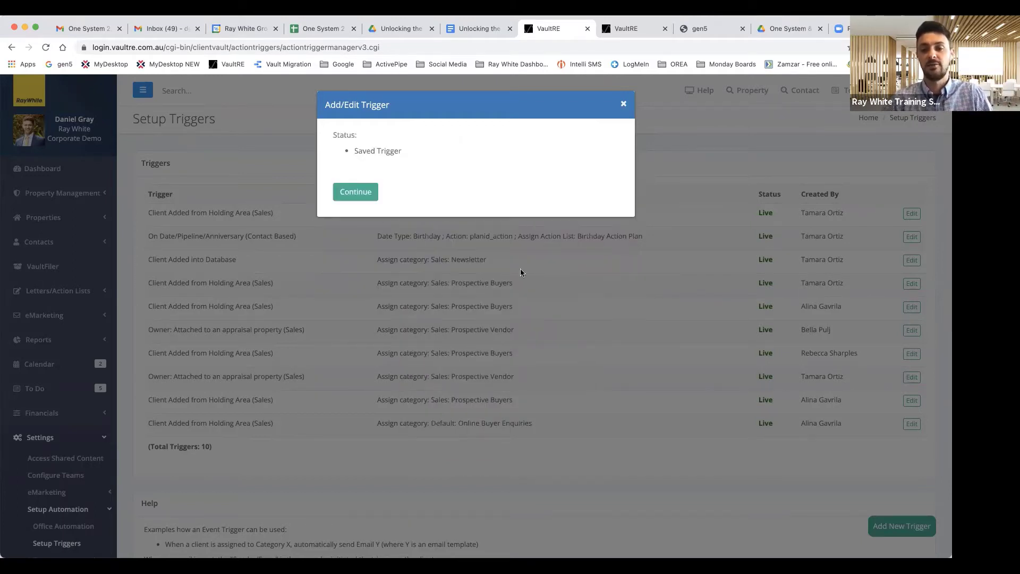
pyautogui.click(360, 195)
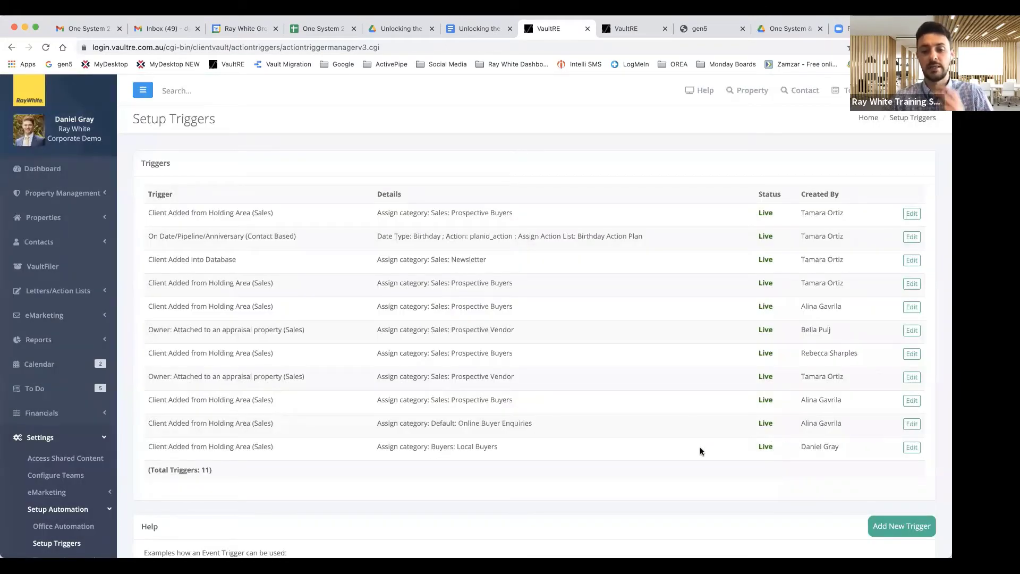
# Step: Check the new Local Buyers trigger among the 11, then expand the eMarketing settings
pyautogui.scroll(-1, 668, 441)
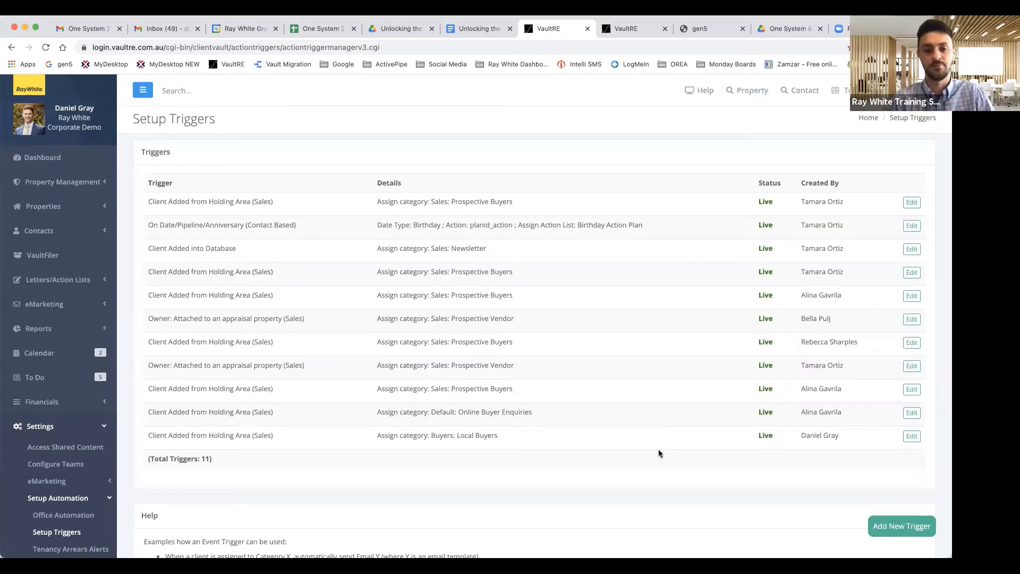
pyautogui.scroll(-3, 502, 404)
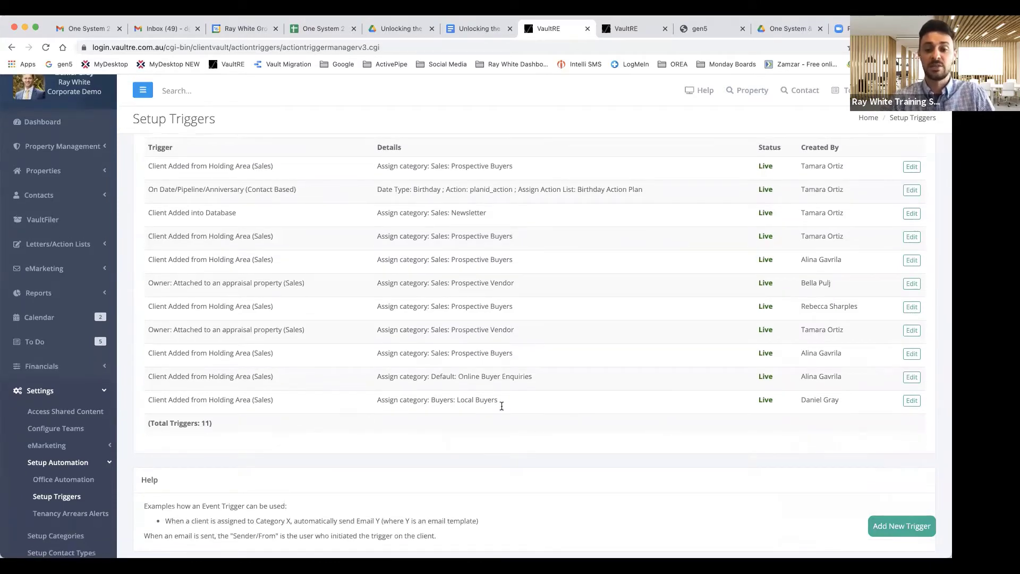
pyautogui.scroll(2, 502, 406)
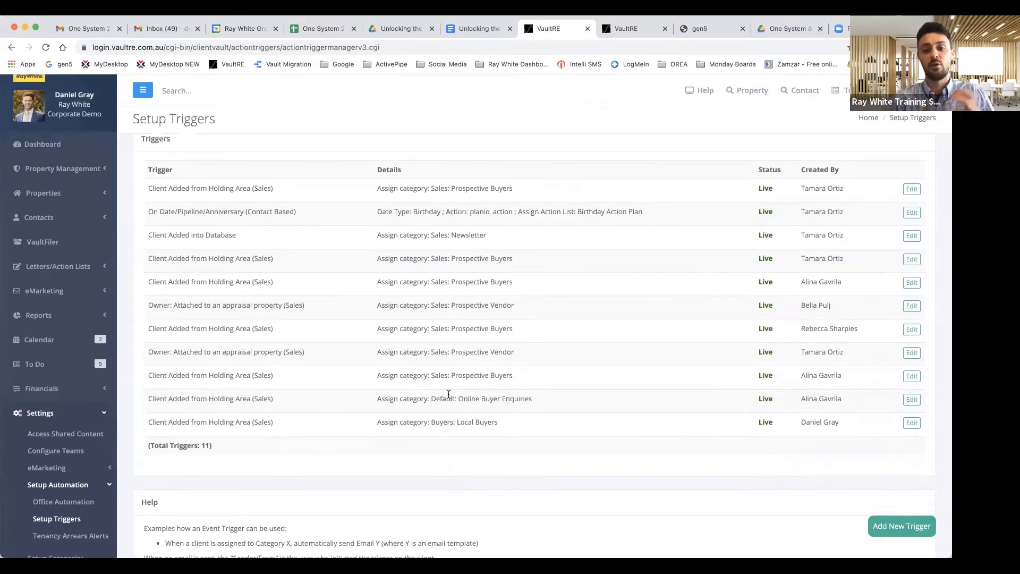
pyautogui.scroll(-1, 58, 458)
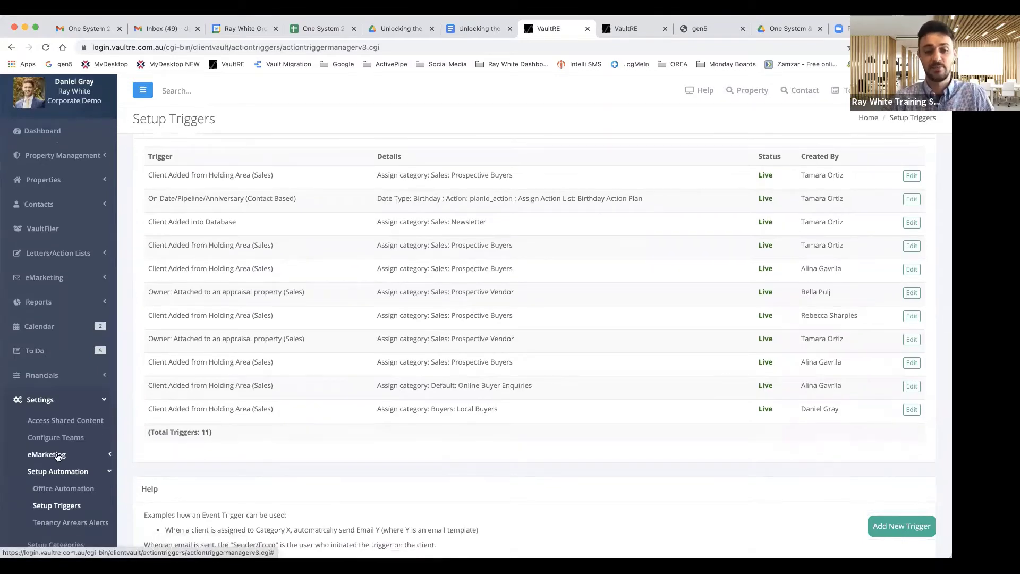
pyautogui.click(58, 456)
pyautogui.scroll(-2, 66, 452)
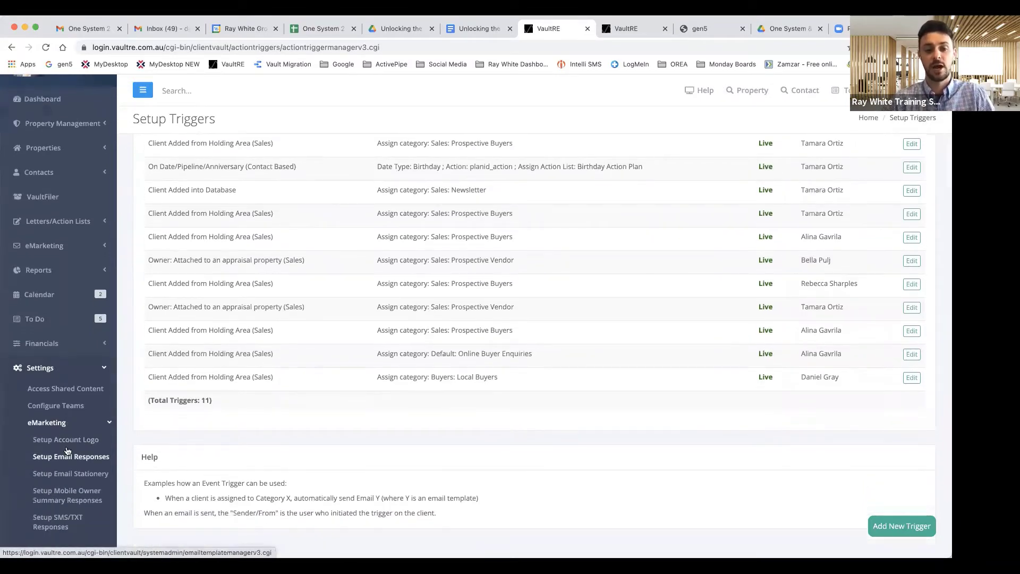
# Step: Create a new email response named 'Auto Enquiry Reply' with subject 'Thank you for your enquiry'
pyautogui.click(74, 456)
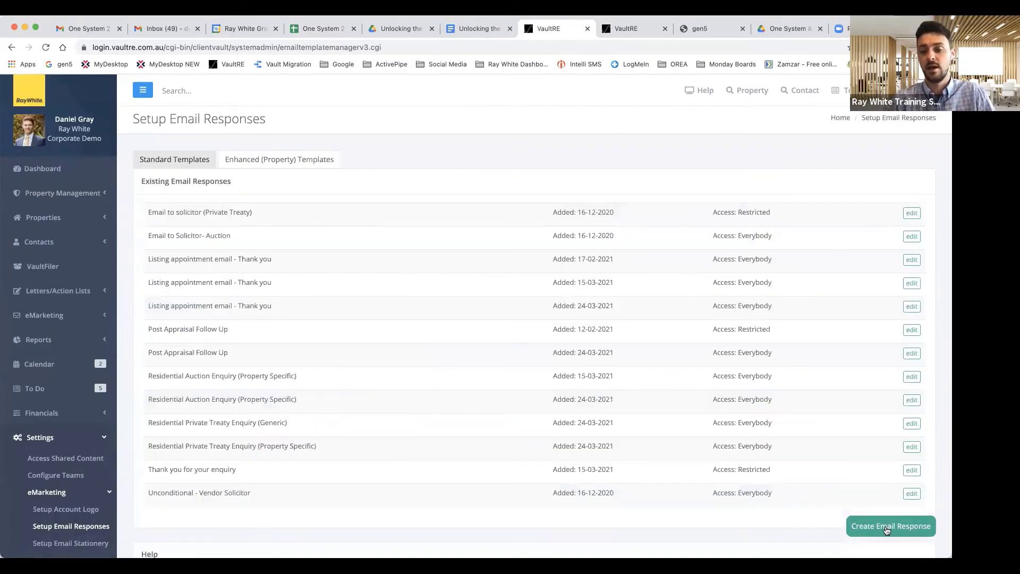
pyautogui.click(887, 530)
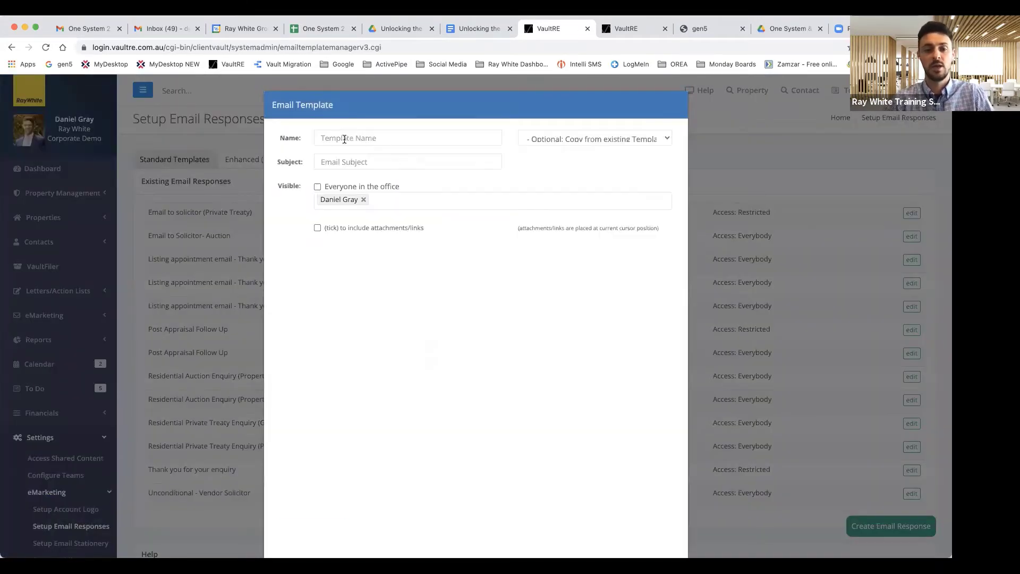
pyautogui.click(345, 139)
pyautogui.write('Auto A')
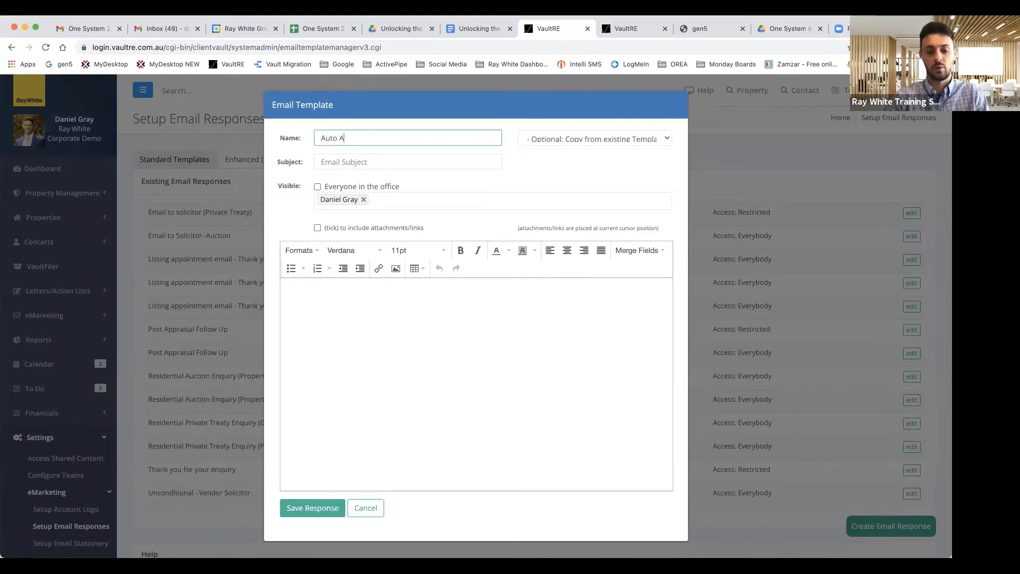
pyautogui.press('BackSpace')
pyautogui.write('Enquiry Reply')
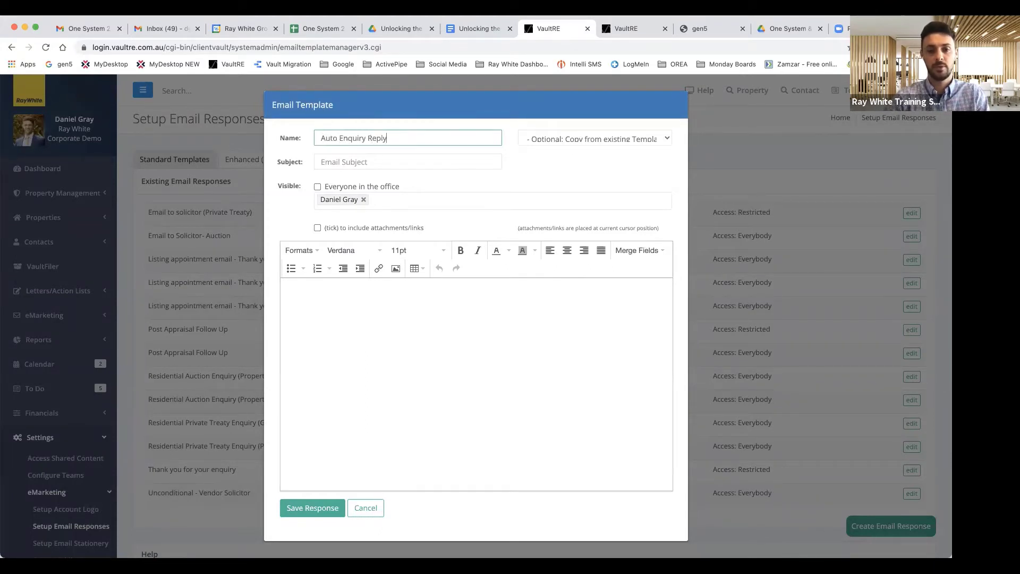
pyautogui.press('Tab')
pyautogui.write('Thank yo')
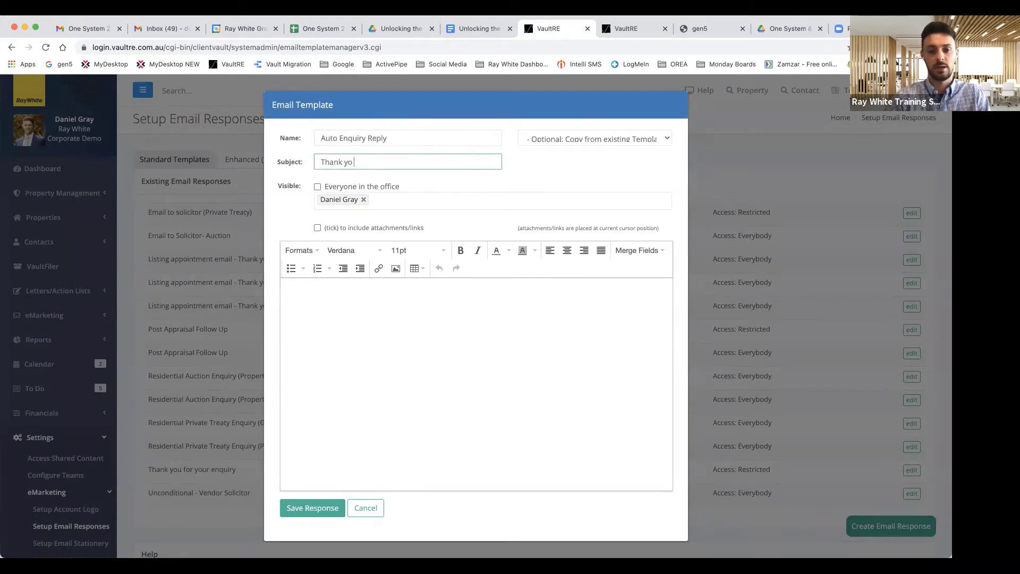
pyautogui.write('u for your enqui')
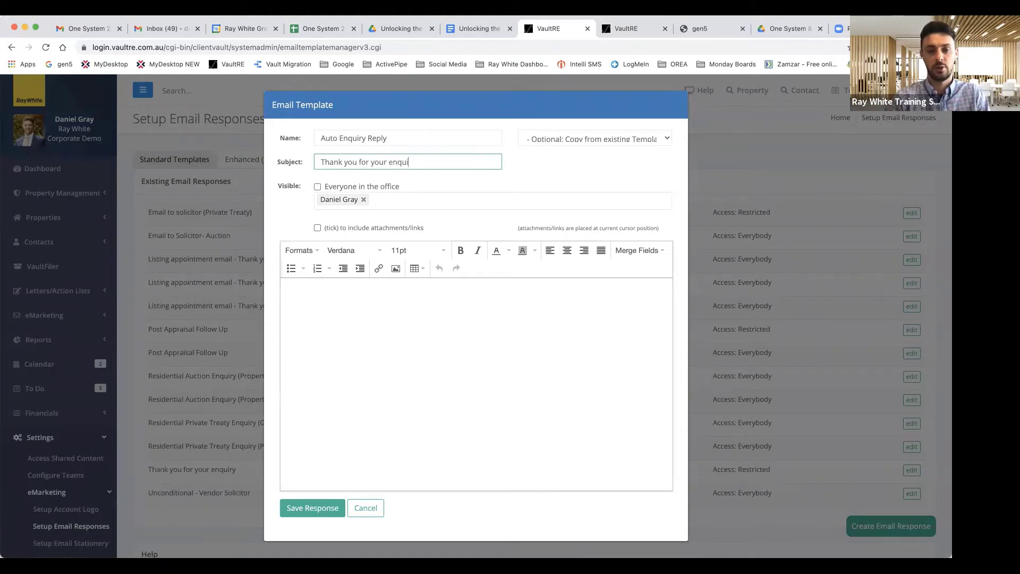
pyautogui.write('ry')
pyautogui.click(369, 296)
# Step: Greet with 'Hi' plus the First Name merge field, then thank them for their enquiry
pyautogui.write('Hi')
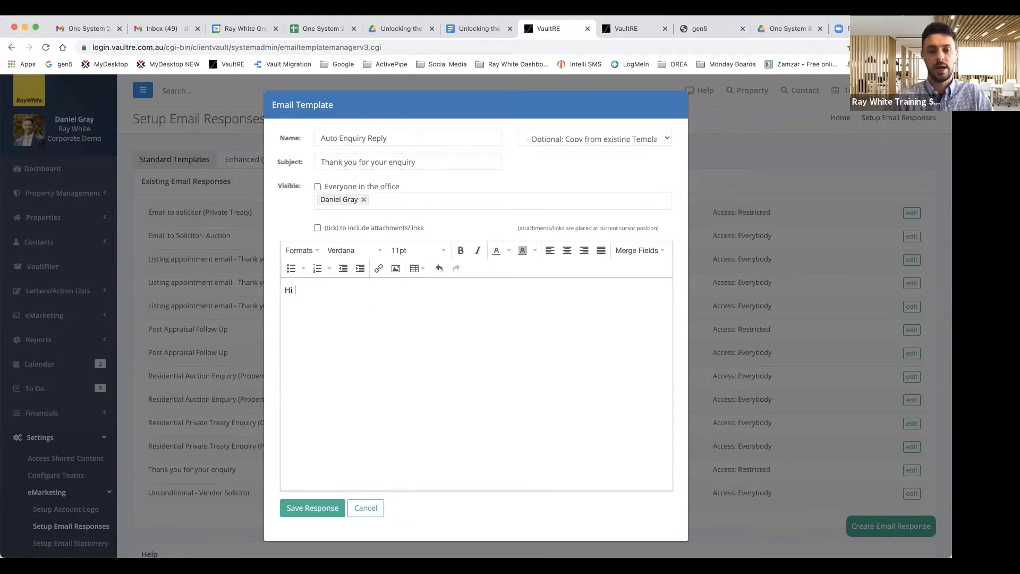
pyautogui.click(638, 256)
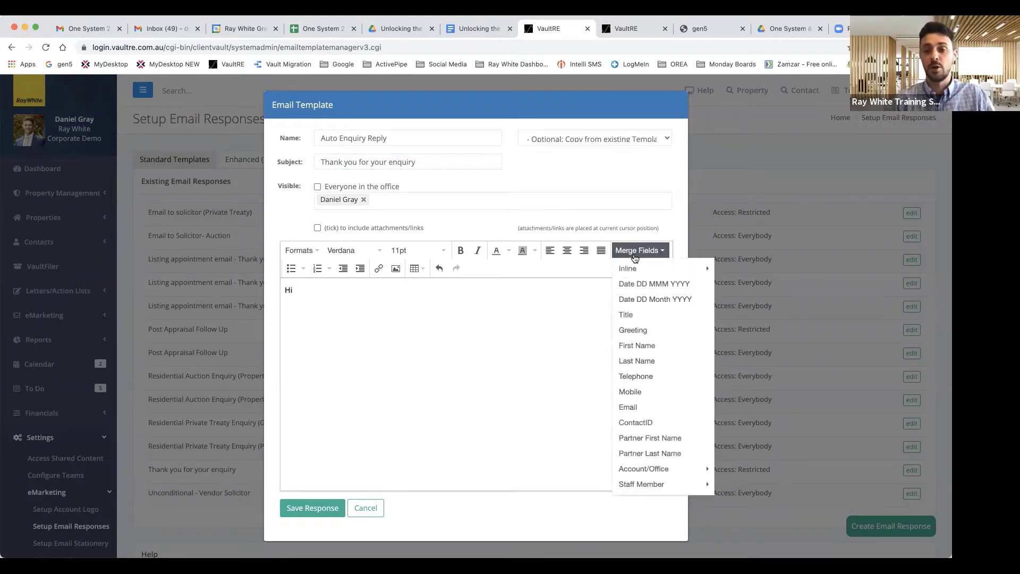
pyautogui.click(643, 346)
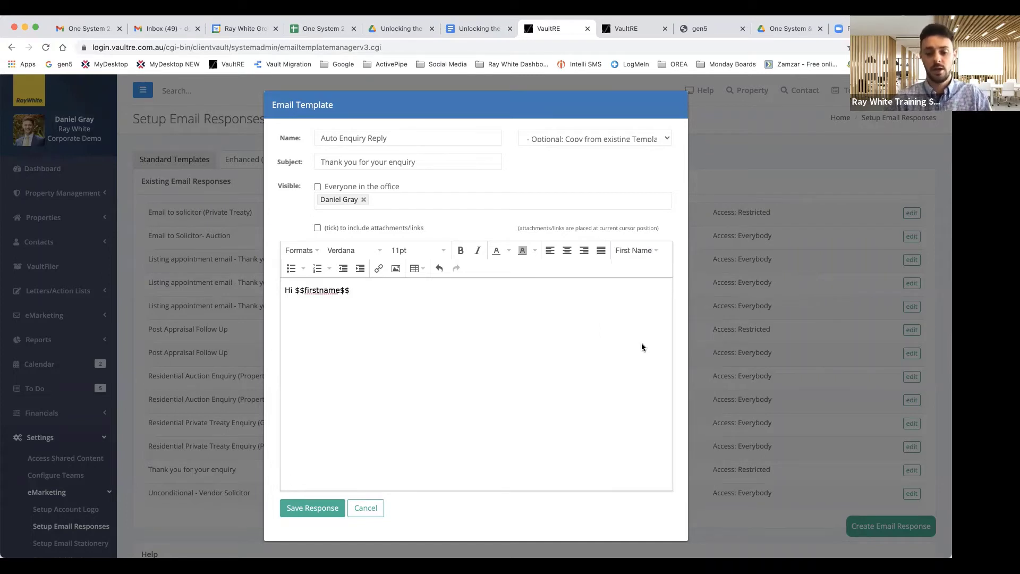
pyautogui.write(',')
pyautogui.press('Return')
pyautogui.press('Return')
pyautogui.write('Thank you for your enqou')
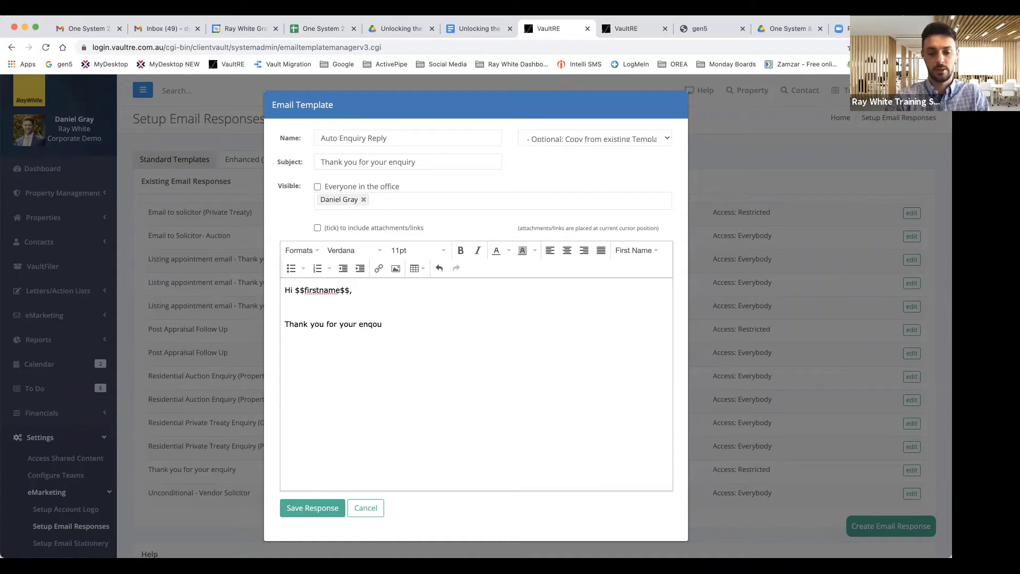
pyautogui.press('BackSpace')
pyautogui.press('BackSpace')
pyautogui.press('BackSpace')
pyautogui.write('uiry')
pyautogui.press('BackSpace')
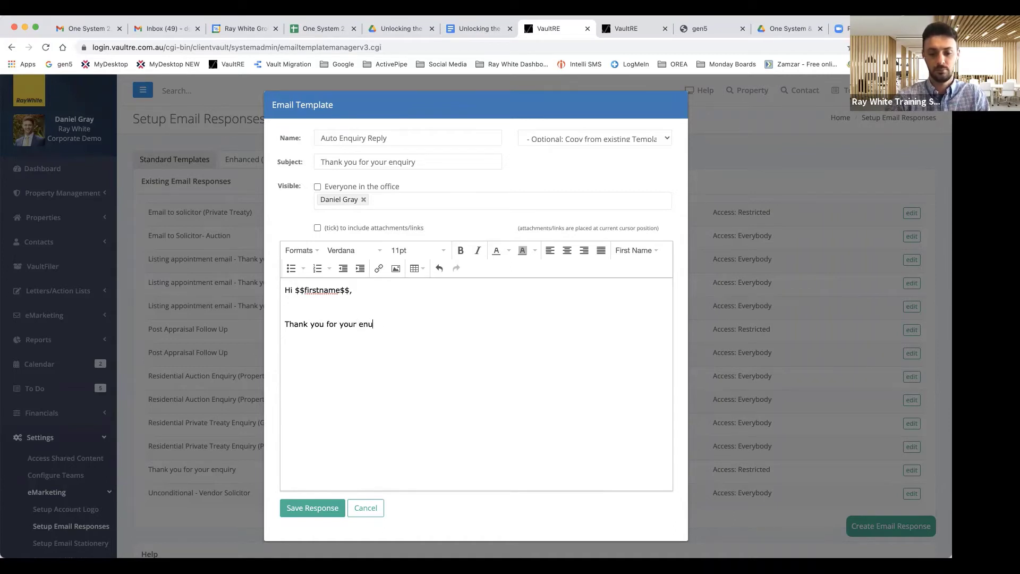
pyautogui.press('BackSpace')
pyautogui.write('quiry, we wil')
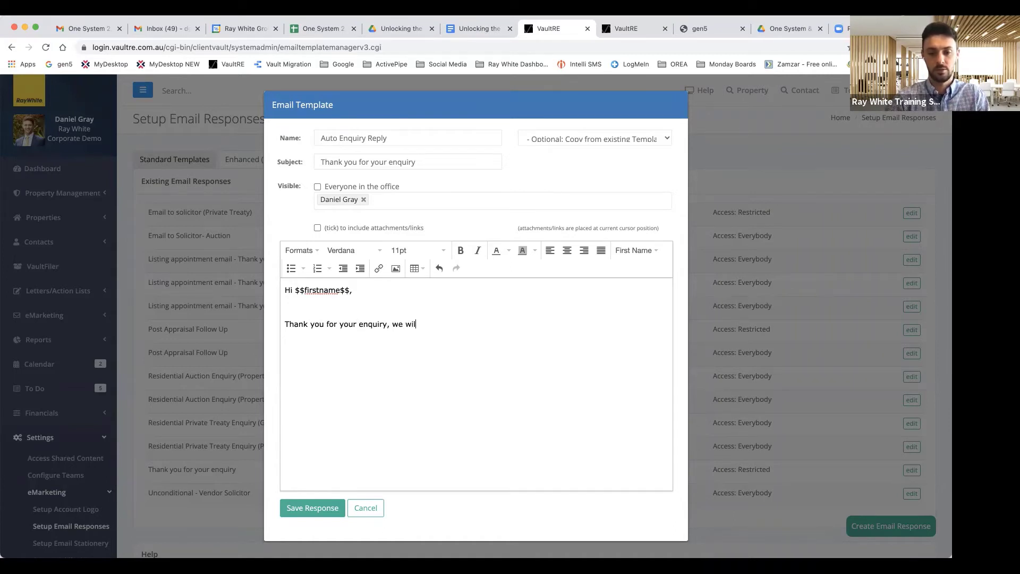
pyautogui.write('l endeavour to get back to you as soon as possible.')
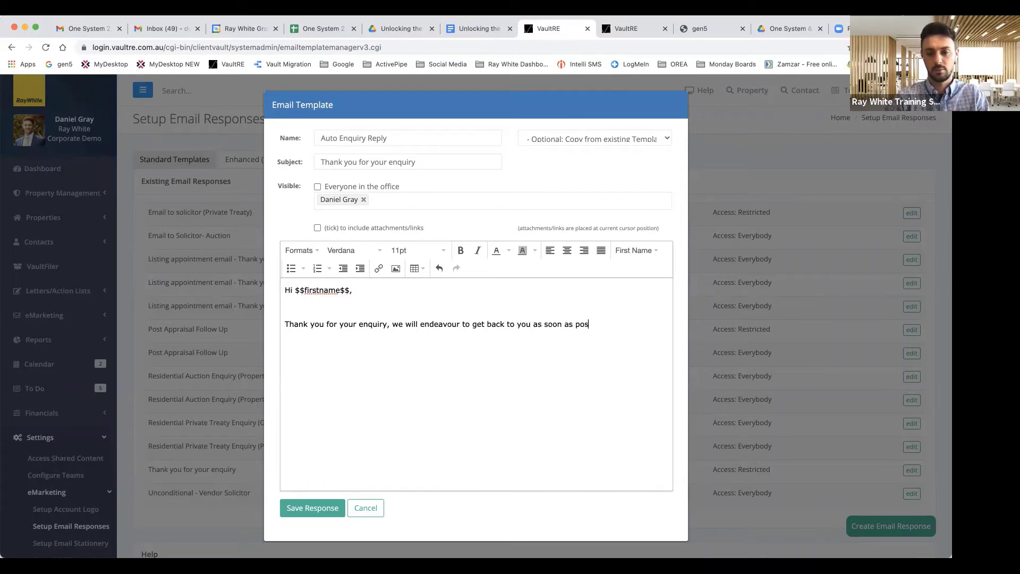
# Step: Add the 'In the meantime' listings sentence linking raywhite.com, then 'Kind regards,'
pyautogui.press('Return')
pyautogui.press('Return')
pyautogui.write('In the mea')
pyautogui.write('ntime, ')
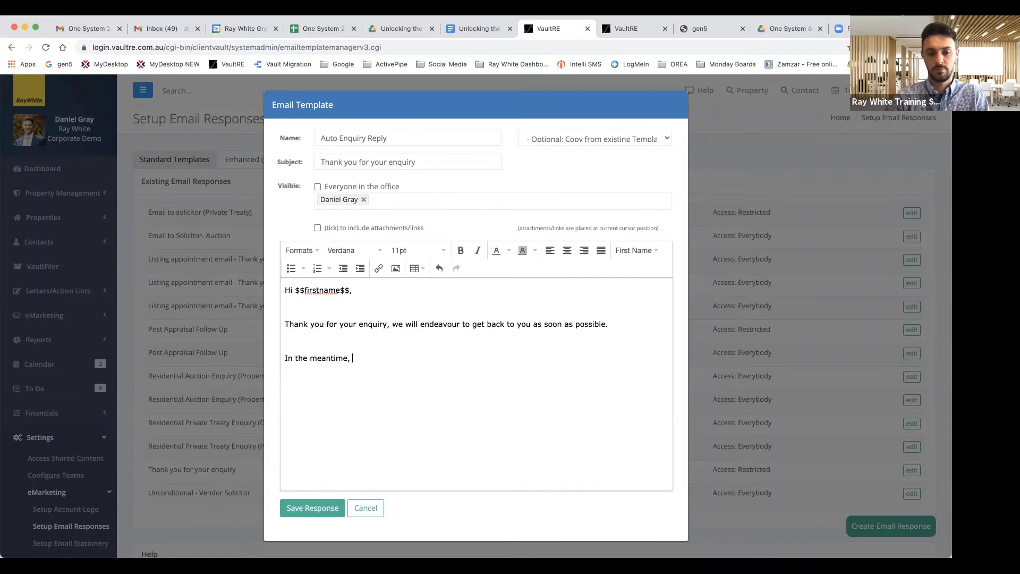
pyautogui.write('please feel free to ')
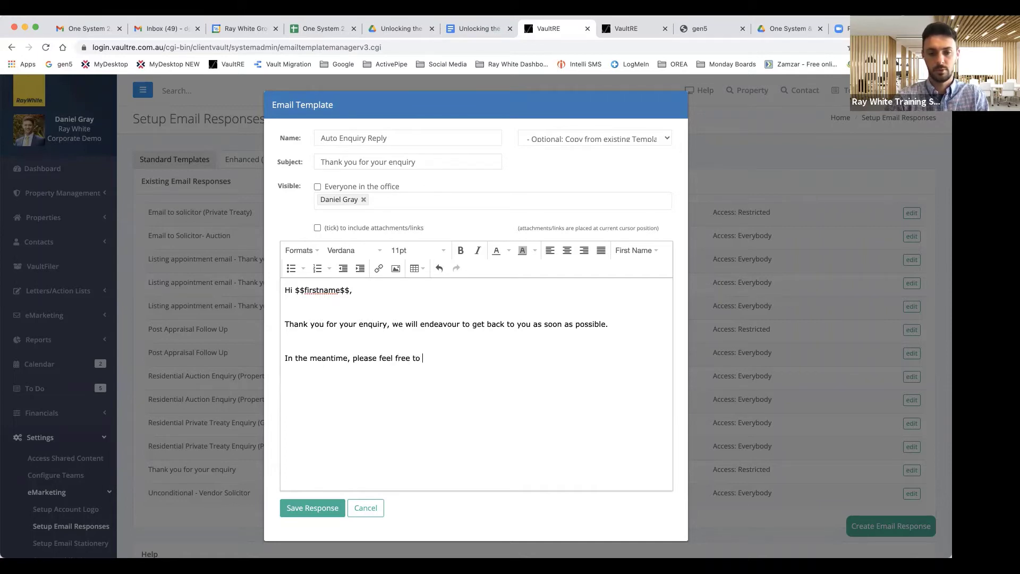
pyautogui.write('learn more about our latest')
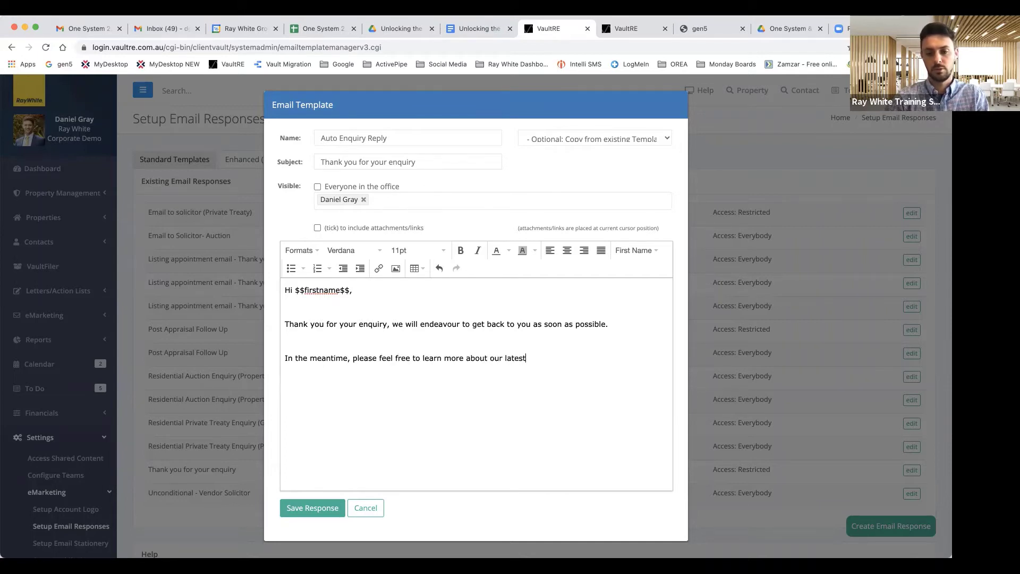
pyautogui.write(' listings or our team at raywhite.com')
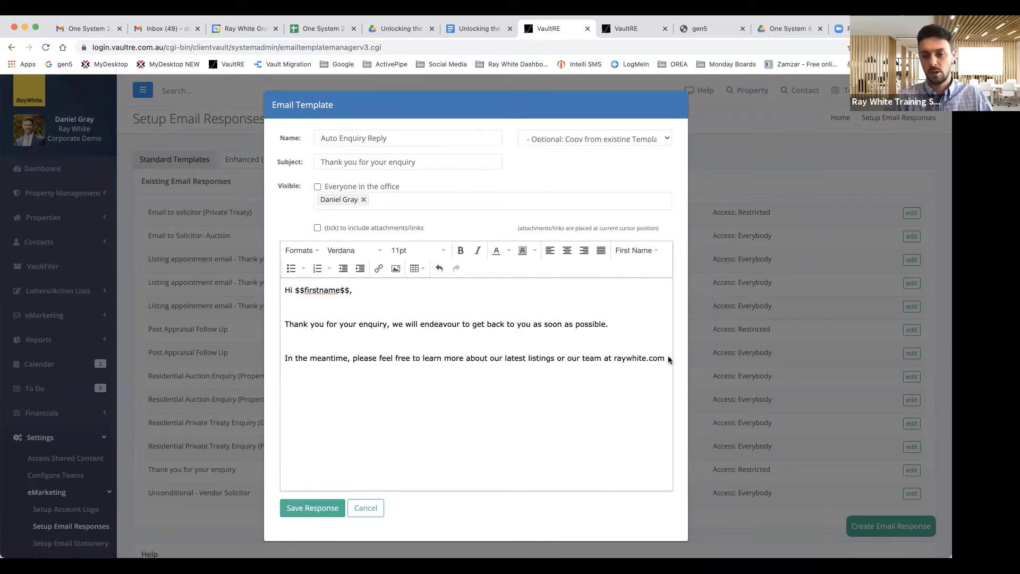
pyautogui.moveTo(666, 359); pyautogui.dragTo(614, 359)
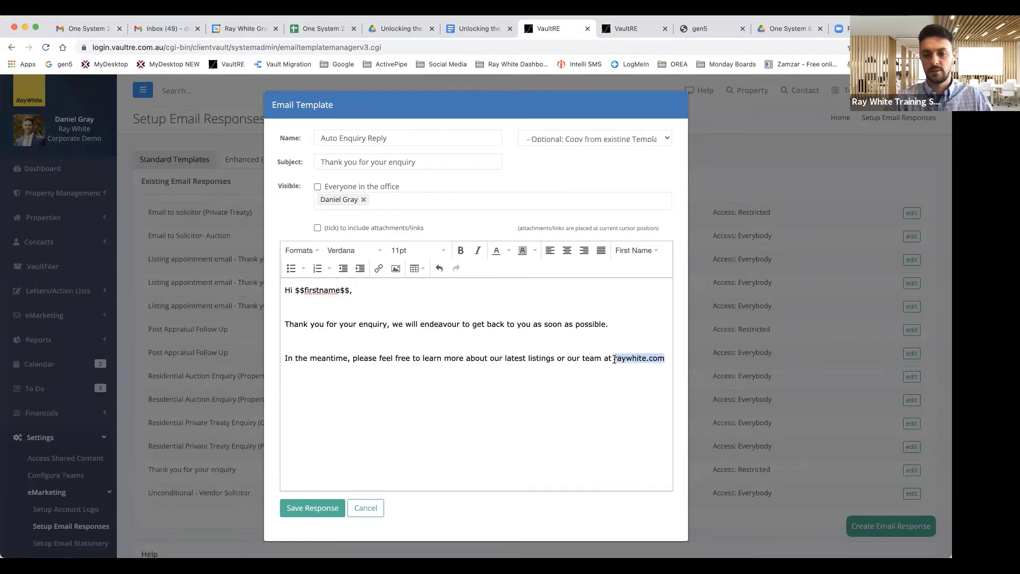
pyautogui.click(378, 267)
pyautogui.write('rayw')
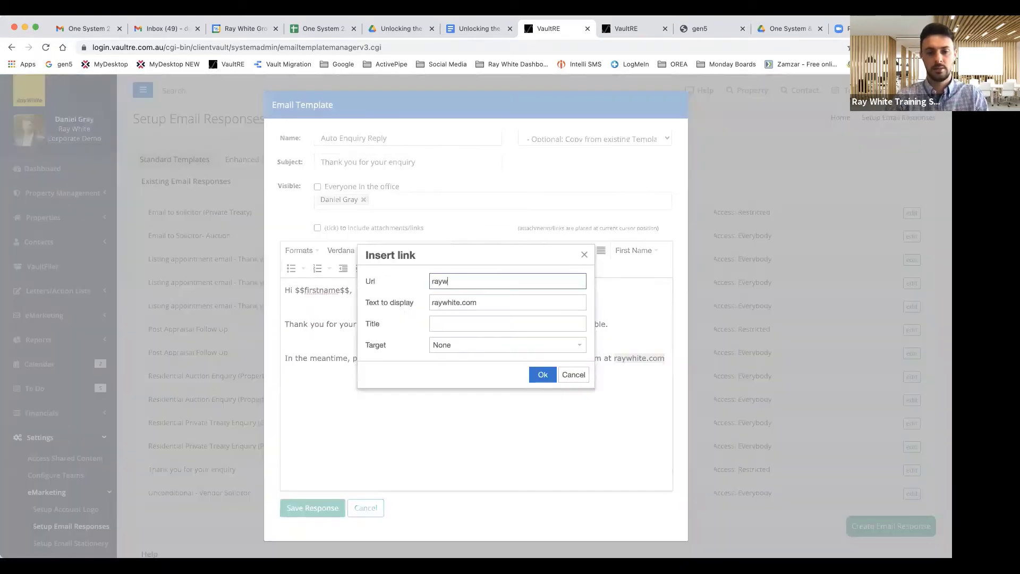
pyautogui.write('hite.com')
pyautogui.click(541, 375)
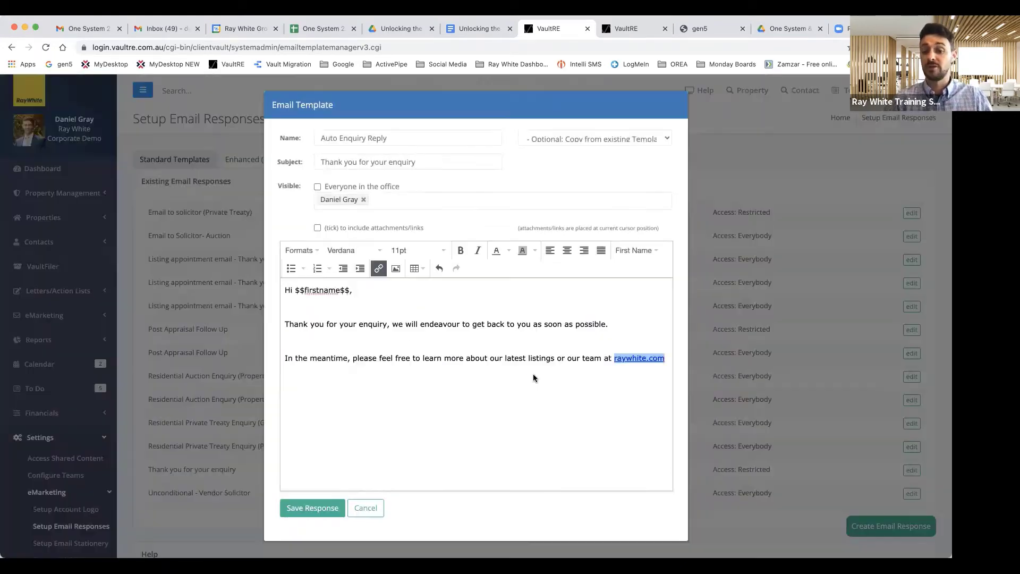
pyautogui.press('Right')
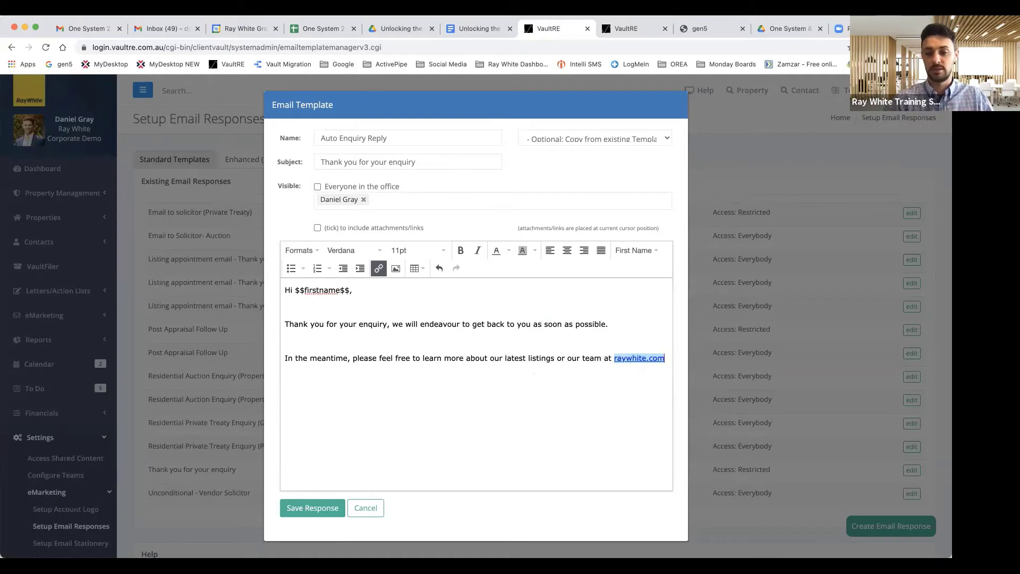
pyautogui.press('Return')
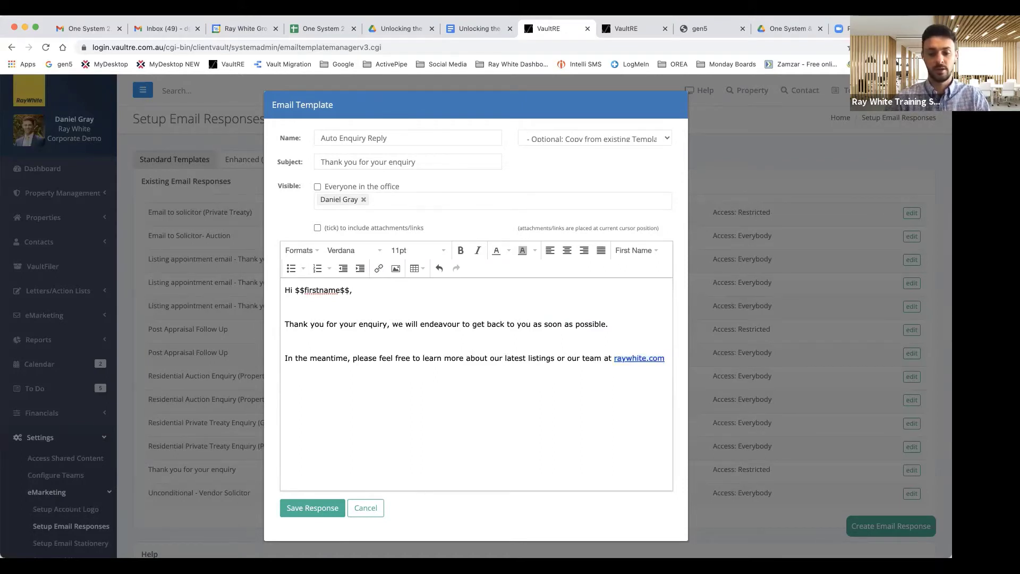
pyautogui.write('Kind regards,')
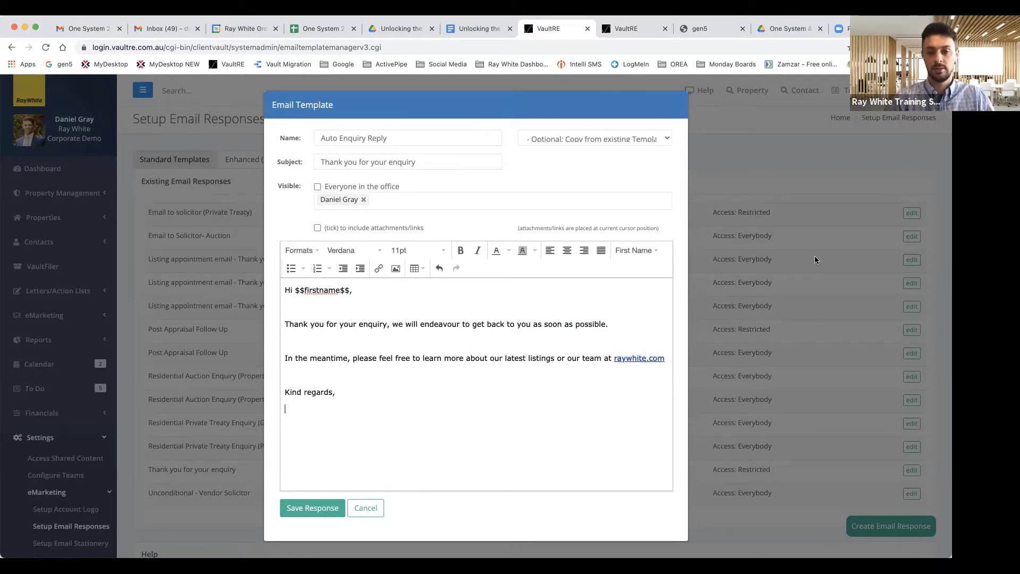
# Step: Sign off with the Sender First Name, Last Name and Mobile staff merge fields
pyautogui.click(648, 252)
pyautogui.moveTo(645, 488)
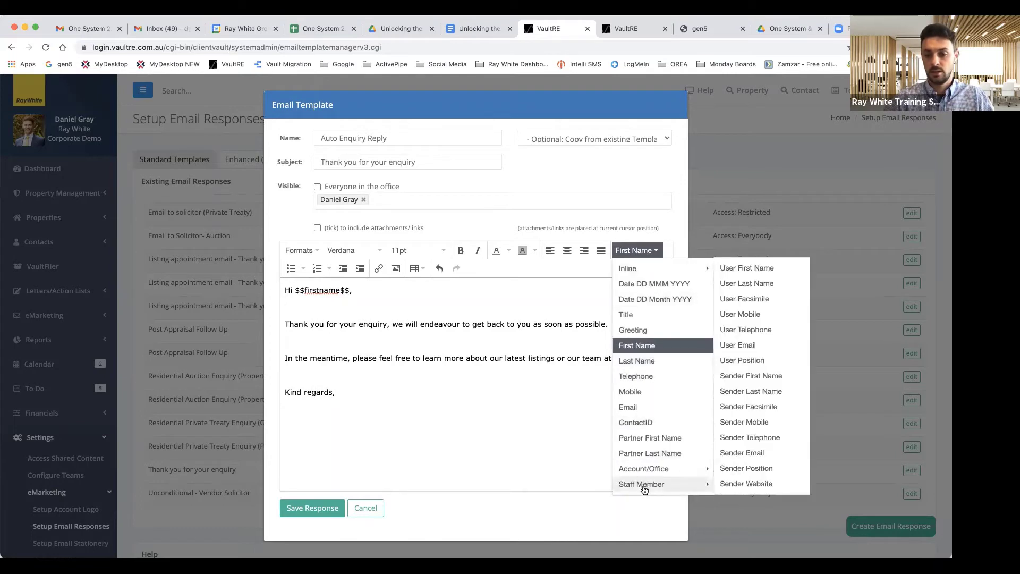
pyautogui.click(759, 378)
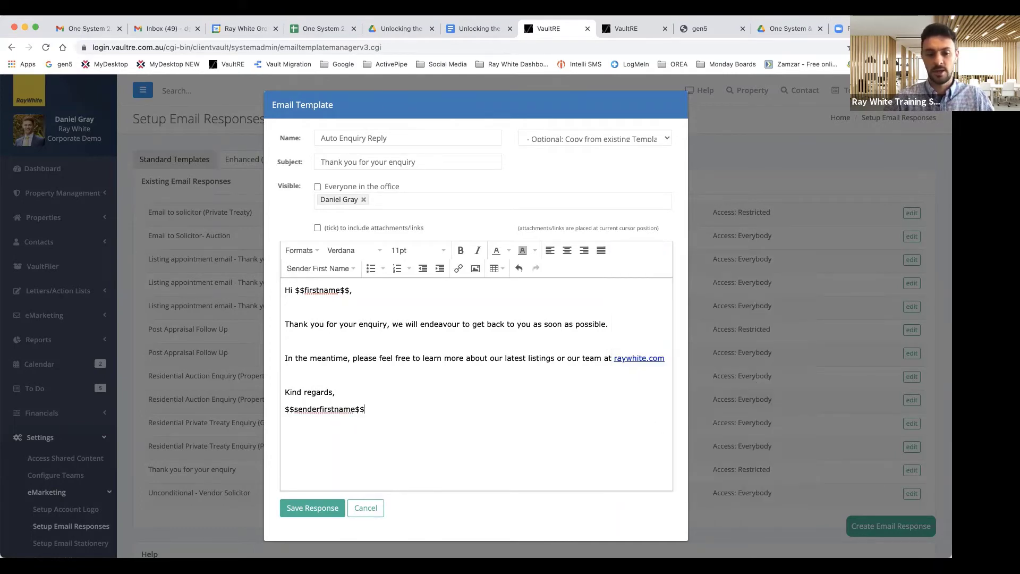
pyautogui.click(346, 269)
pyautogui.moveTo(354, 502)
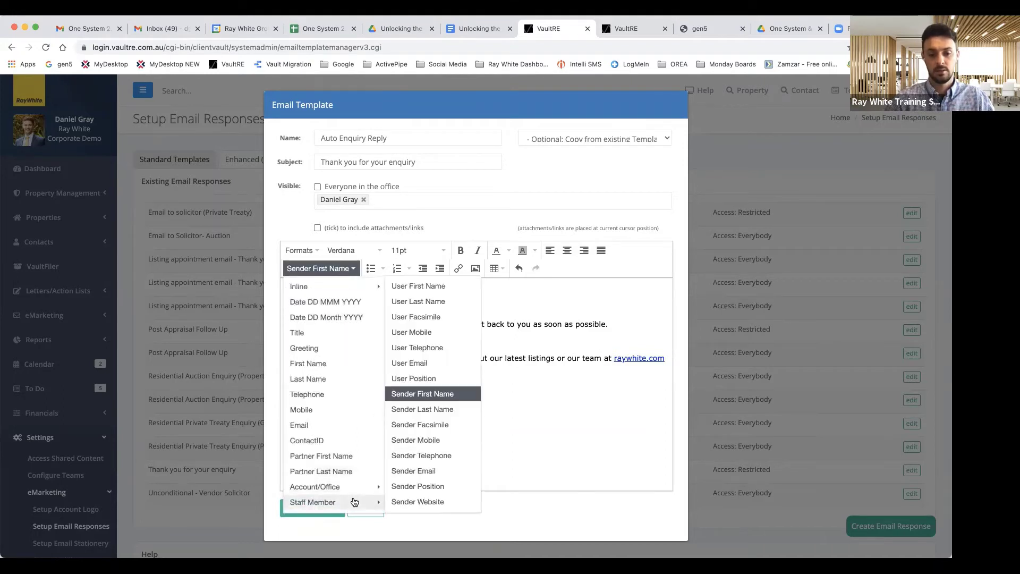
pyautogui.click(438, 415)
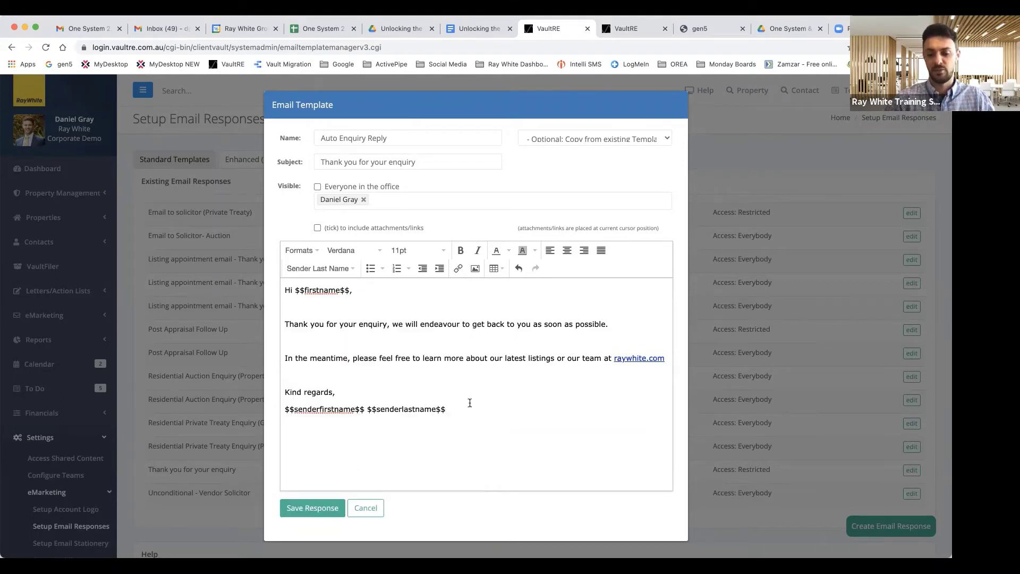
pyautogui.click(323, 268)
pyautogui.moveTo(315, 502)
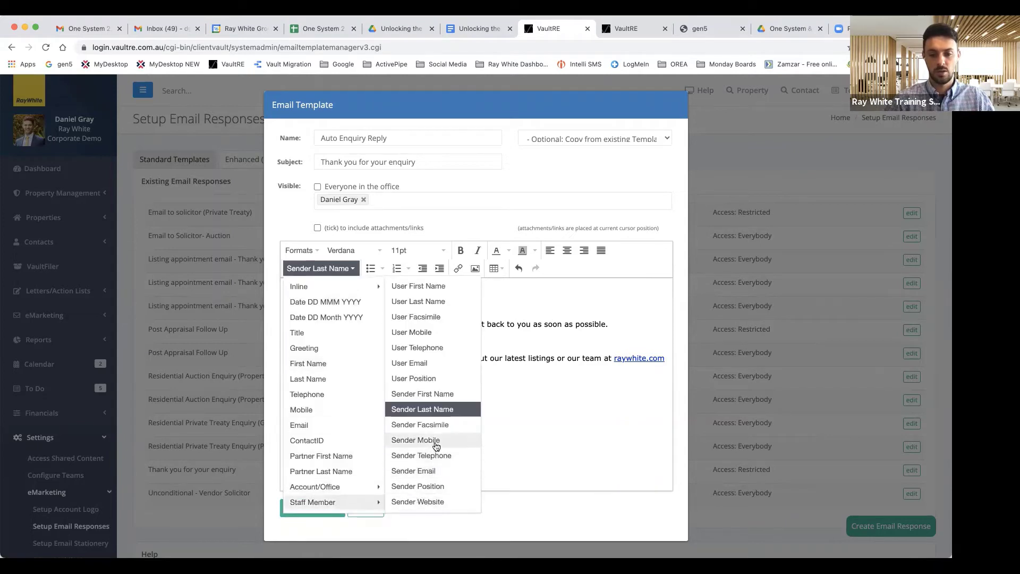
pyautogui.click(419, 442)
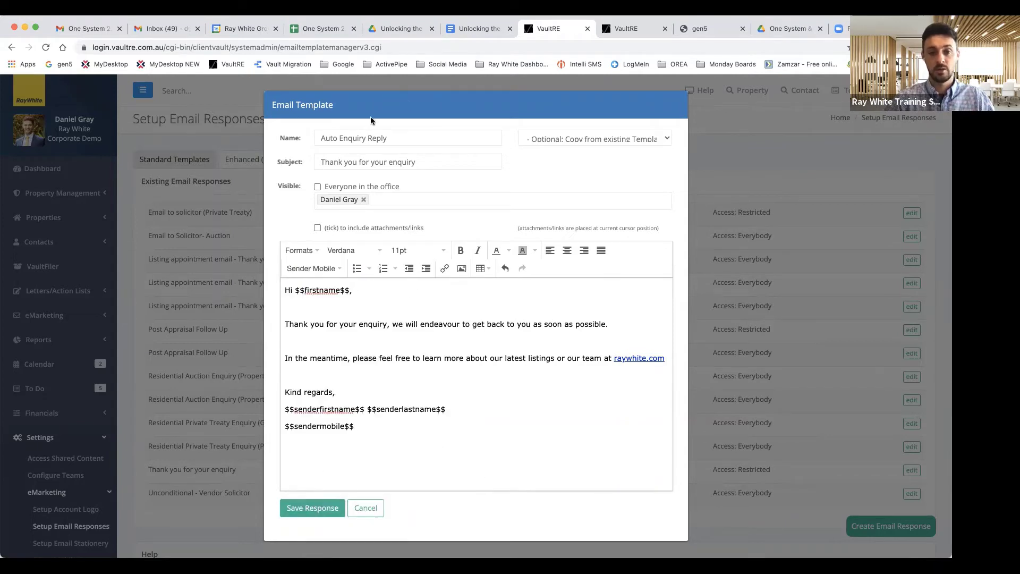
# Step: Share the template with everyone in the office and save the response
pyautogui.click(318, 187)
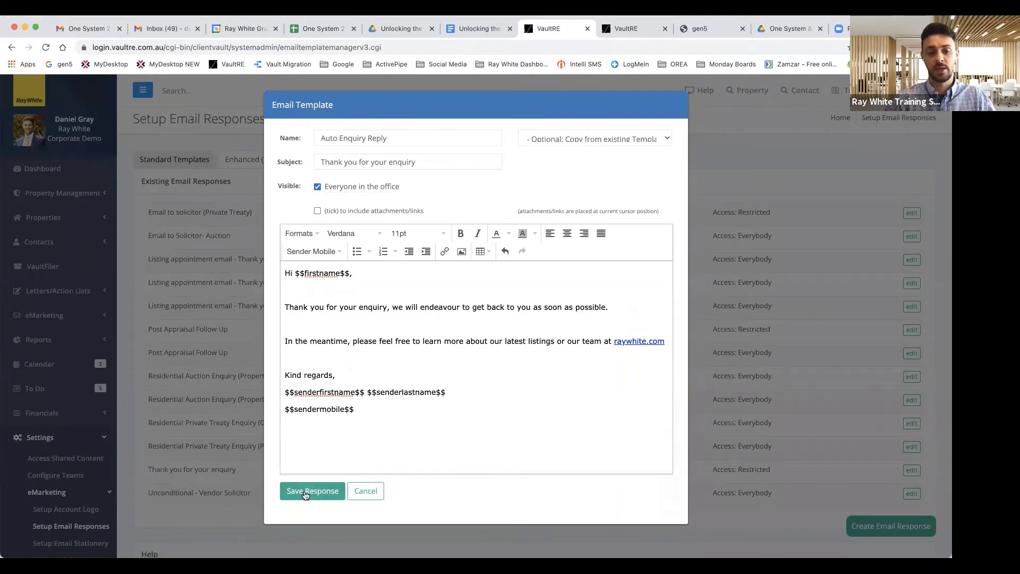
pyautogui.click(305, 489)
pyautogui.scroll(-3, 66, 458)
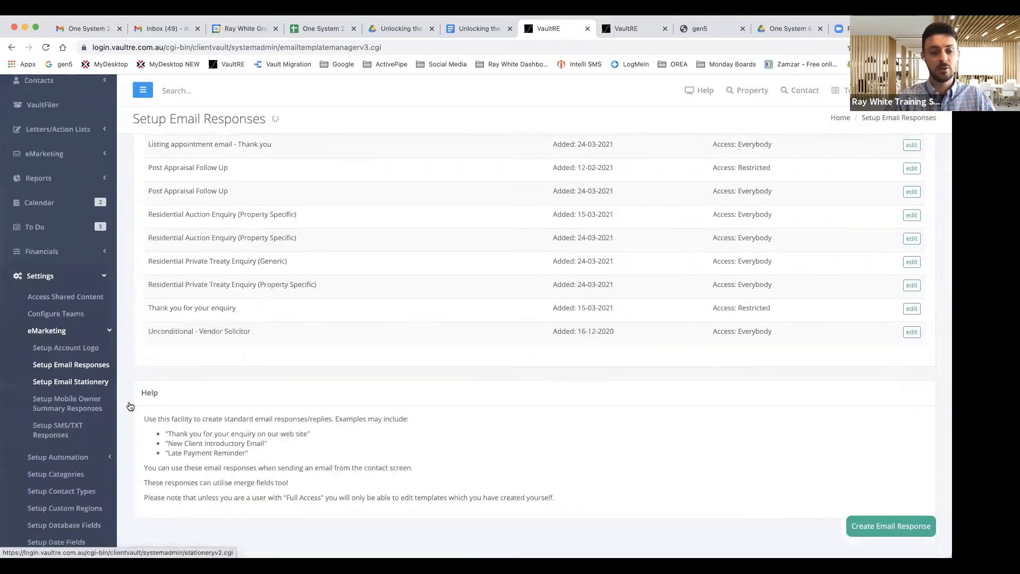
# Step: Go to Settings > Setup Automation > Setup Triggers and scroll through the 11 live triggers
pyautogui.click(66, 458)
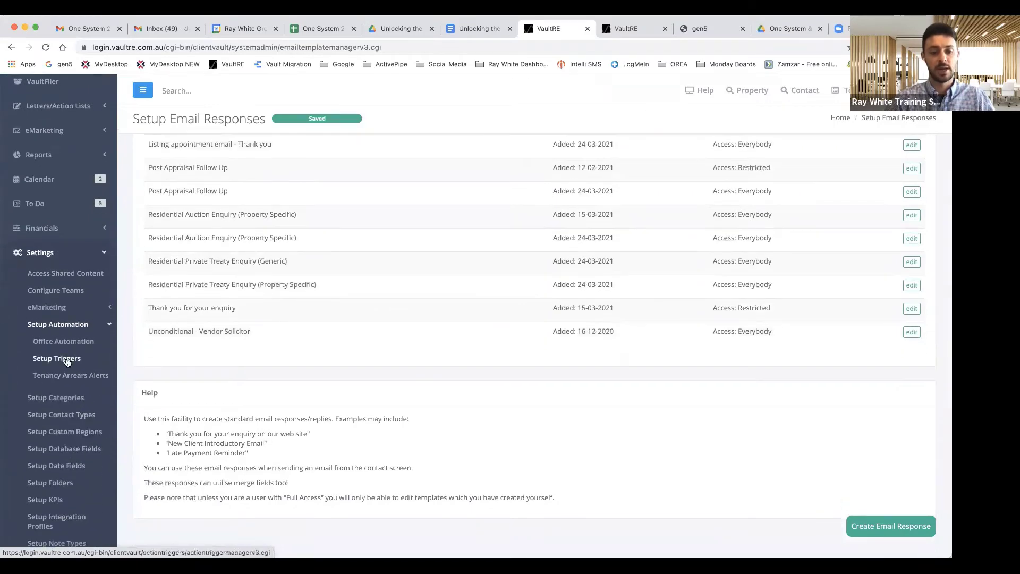
pyautogui.click(67, 362)
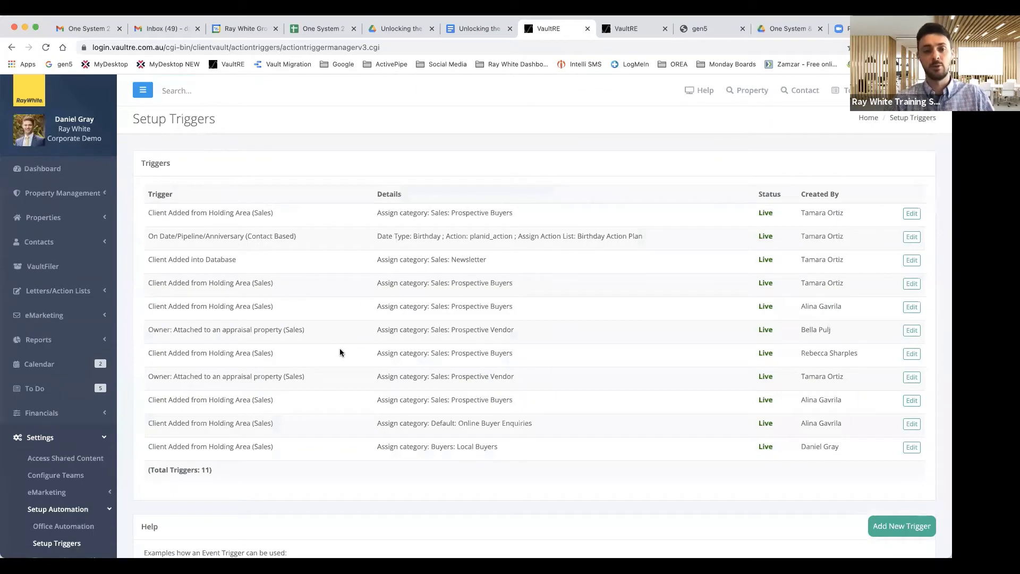
pyautogui.scroll(-1, 490, 404)
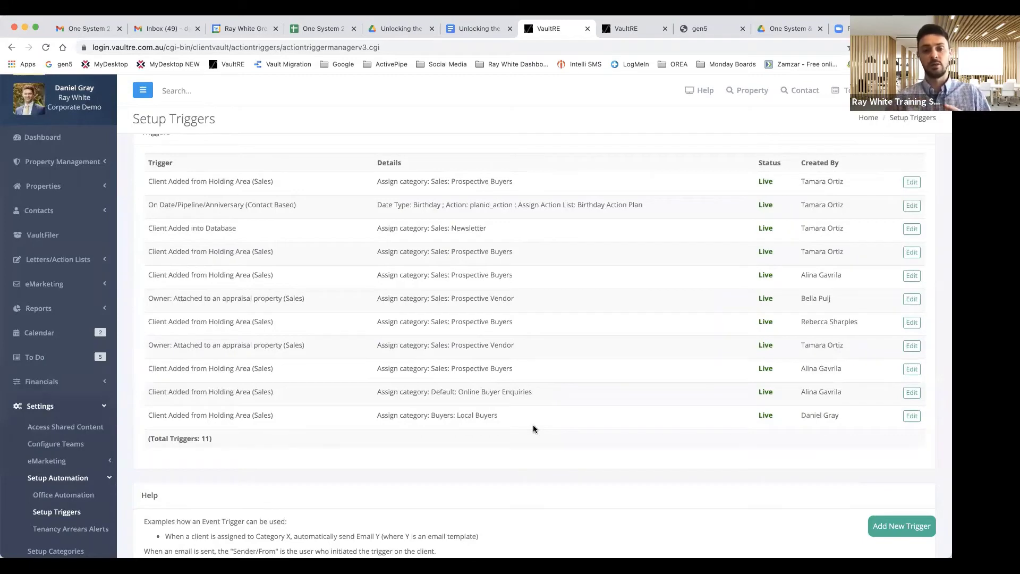
# Step: Add a live trigger: Client Added from Holding Area (Sales) sends the Auto Enquiry Reply email
pyautogui.click(888, 521)
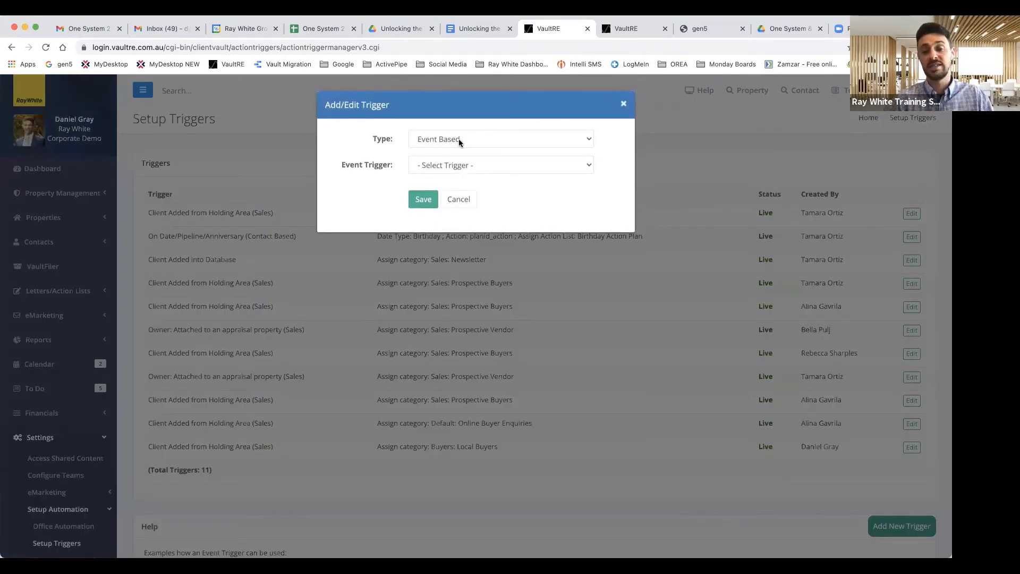
pyautogui.click(474, 164)
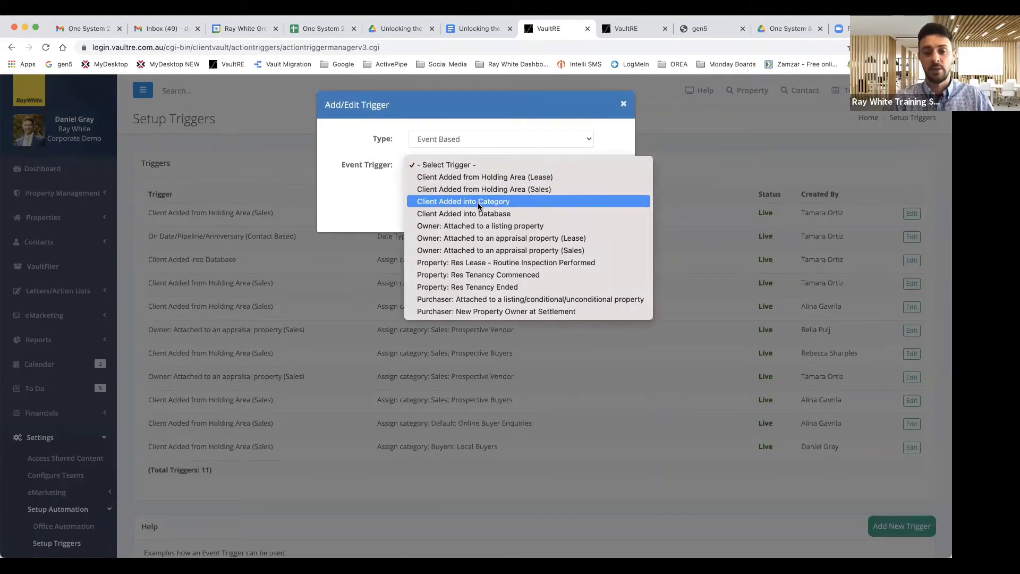
pyautogui.click(468, 190)
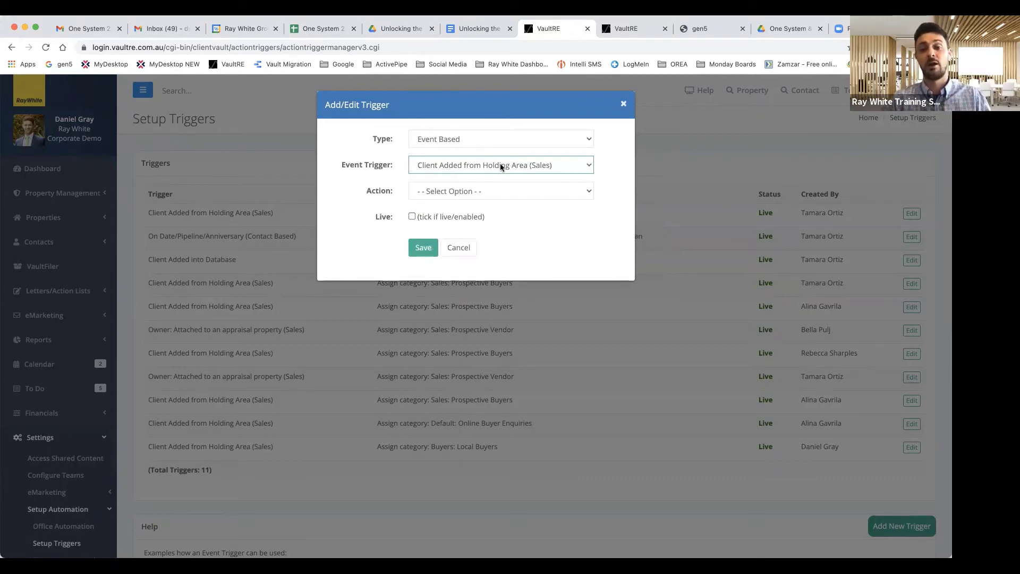
pyautogui.click(476, 192)
pyautogui.click(470, 204)
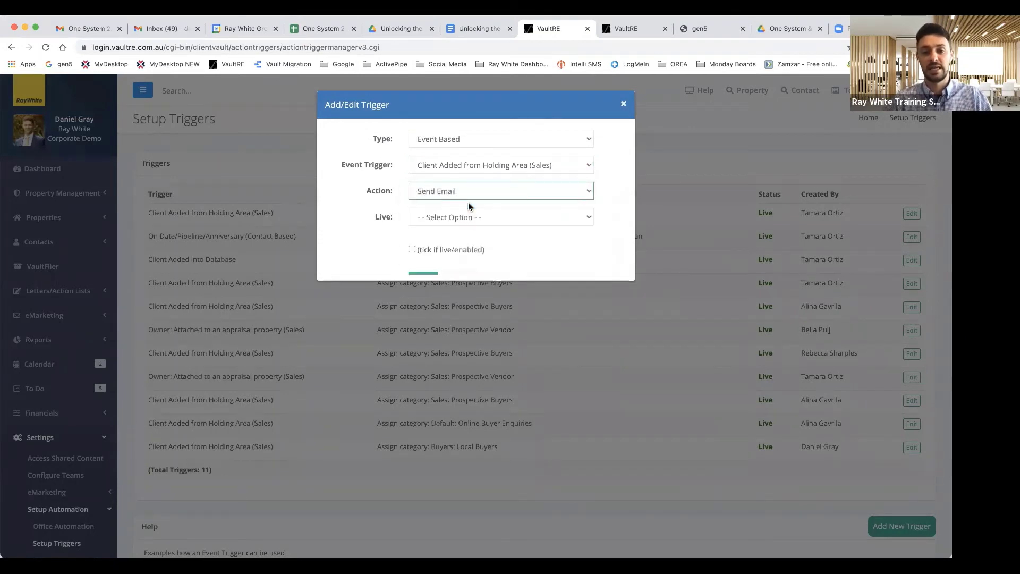
pyautogui.click(429, 219)
pyautogui.click(434, 229)
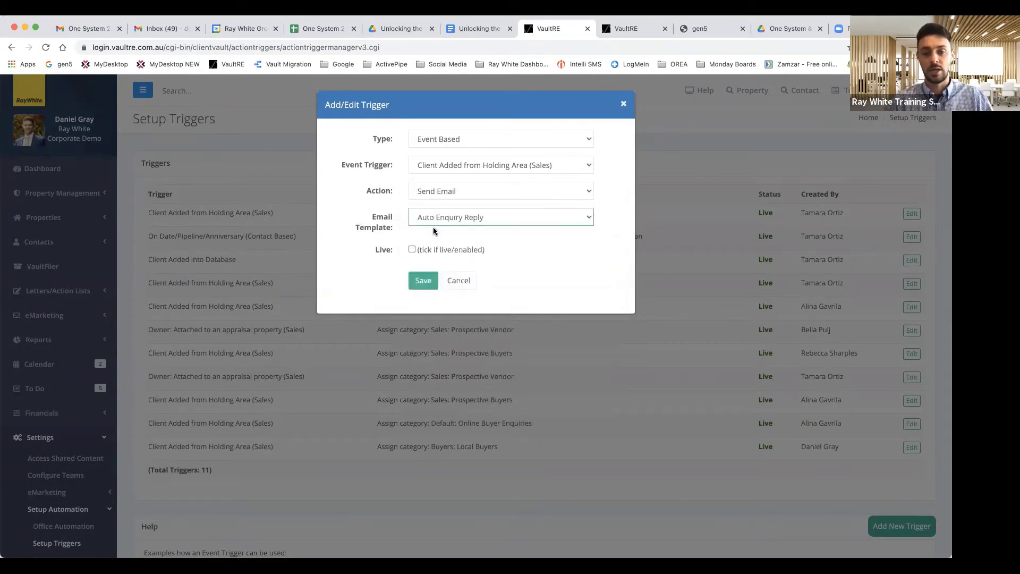
pyautogui.click(412, 250)
pyautogui.click(421, 278)
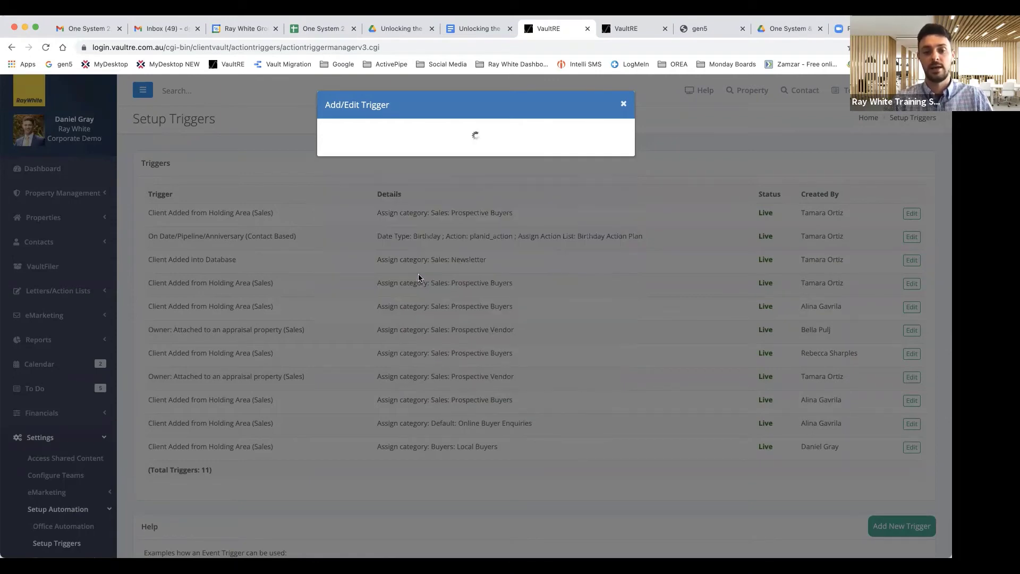
pyautogui.click(354, 191)
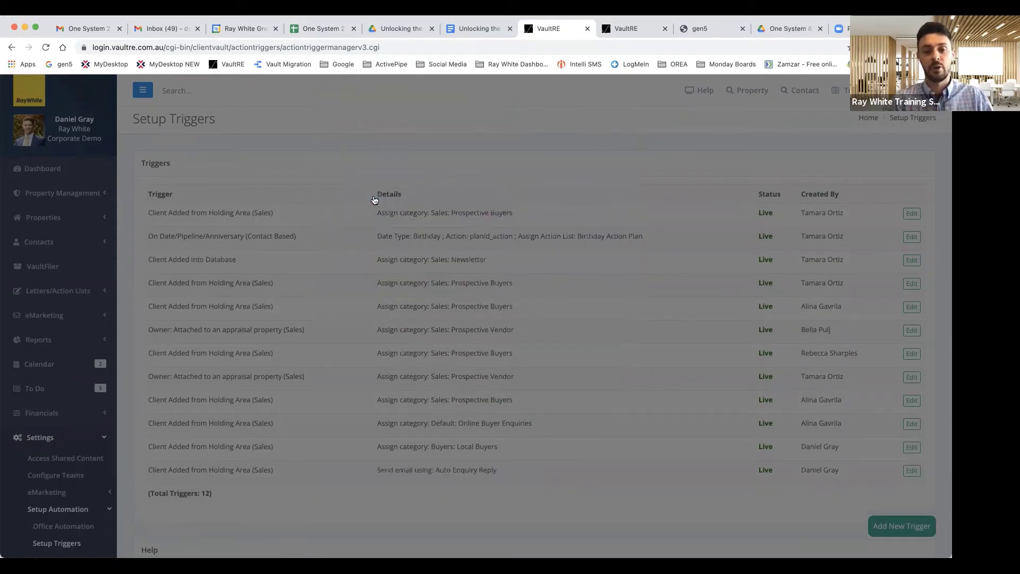
pyautogui.scroll(-1, 366, 260)
pyautogui.scroll(1, 334, 245)
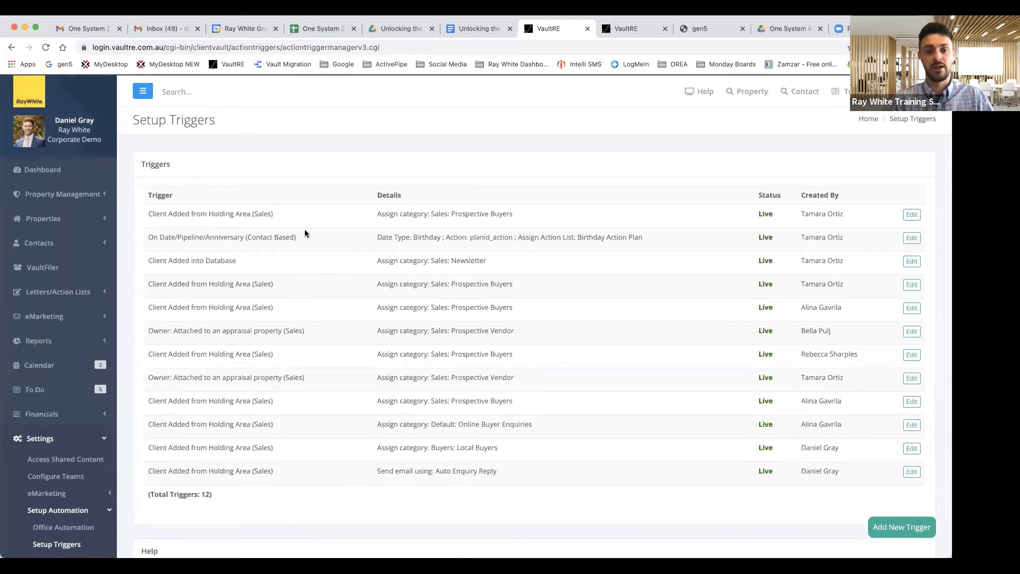
pyautogui.click(196, 91)
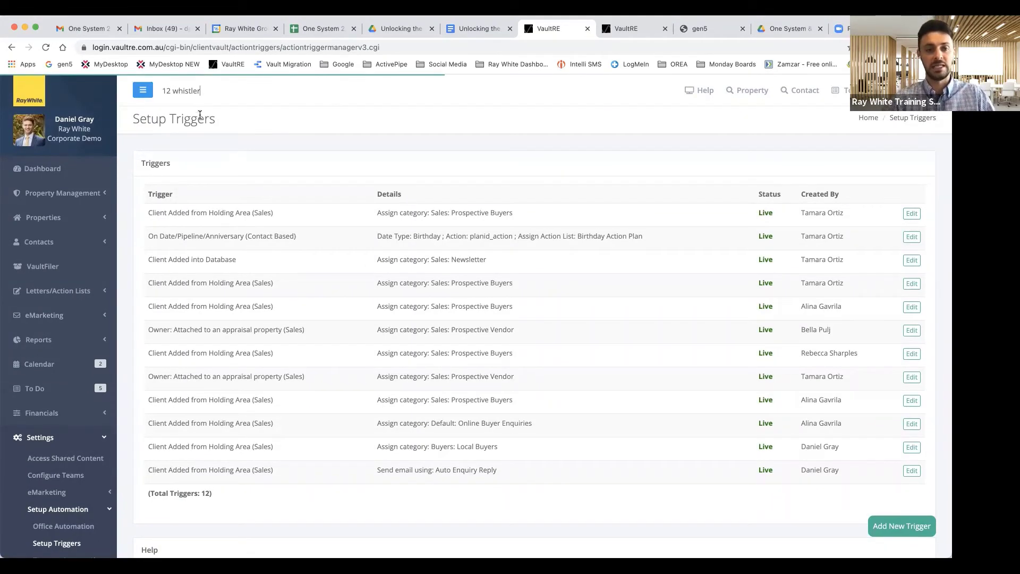
pyautogui.click(219, 119)
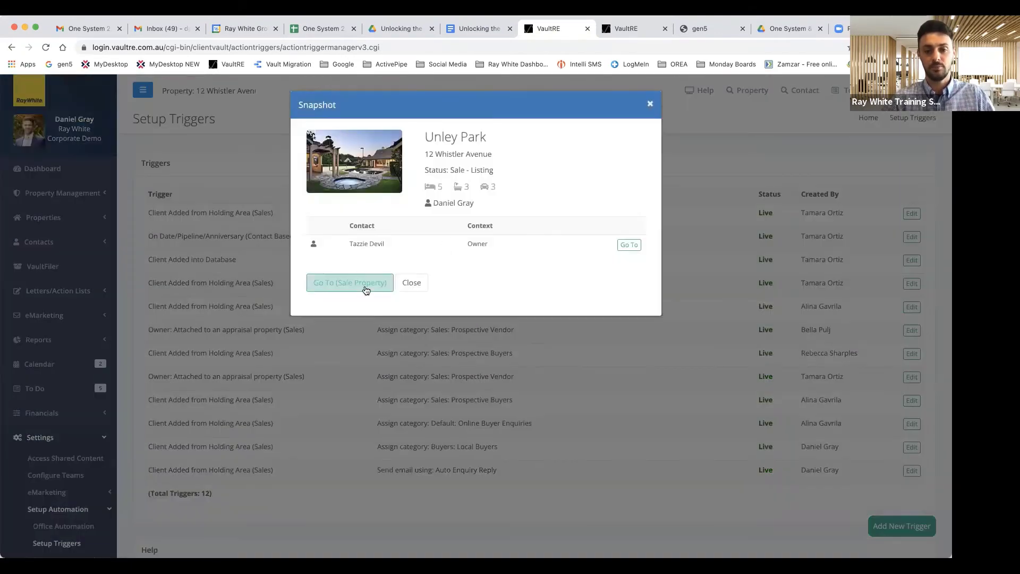
pyautogui.click(365, 287)
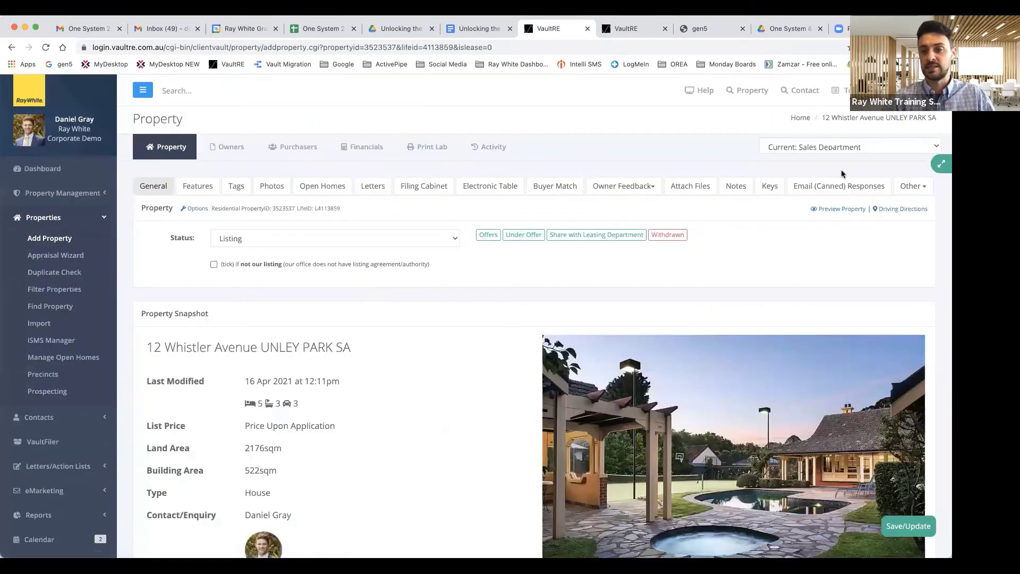
pyautogui.click(839, 187)
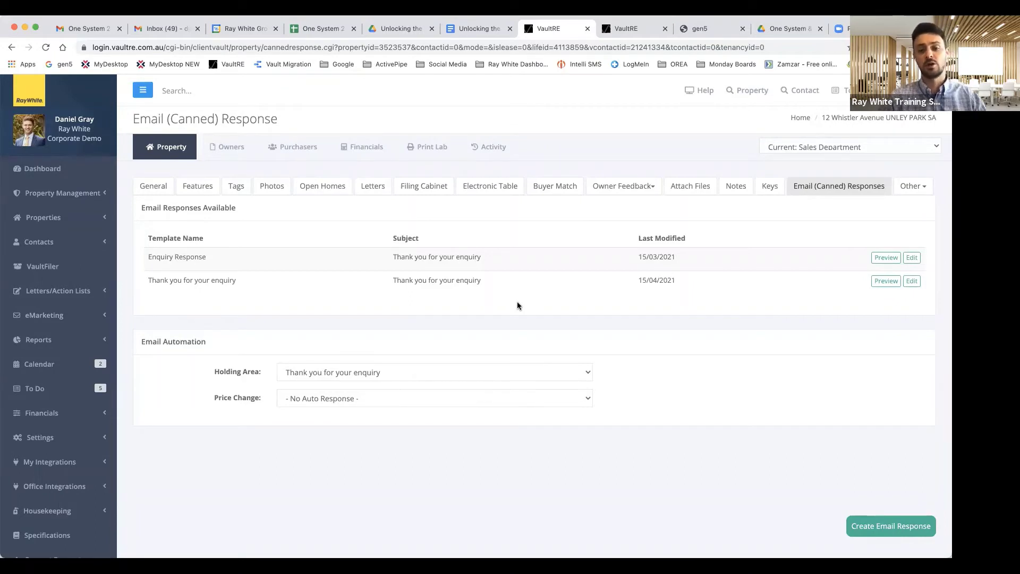
# Step: Create a new email response named 'Auction Enquiry Response' with subject 'Thank you for your enquiry'
pyautogui.click(870, 529)
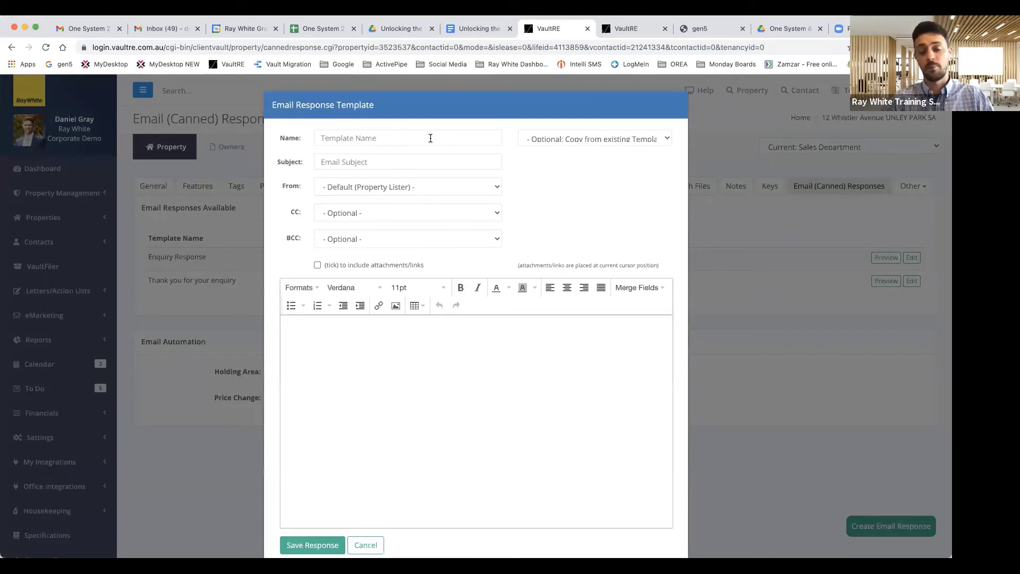
pyautogui.click(380, 139)
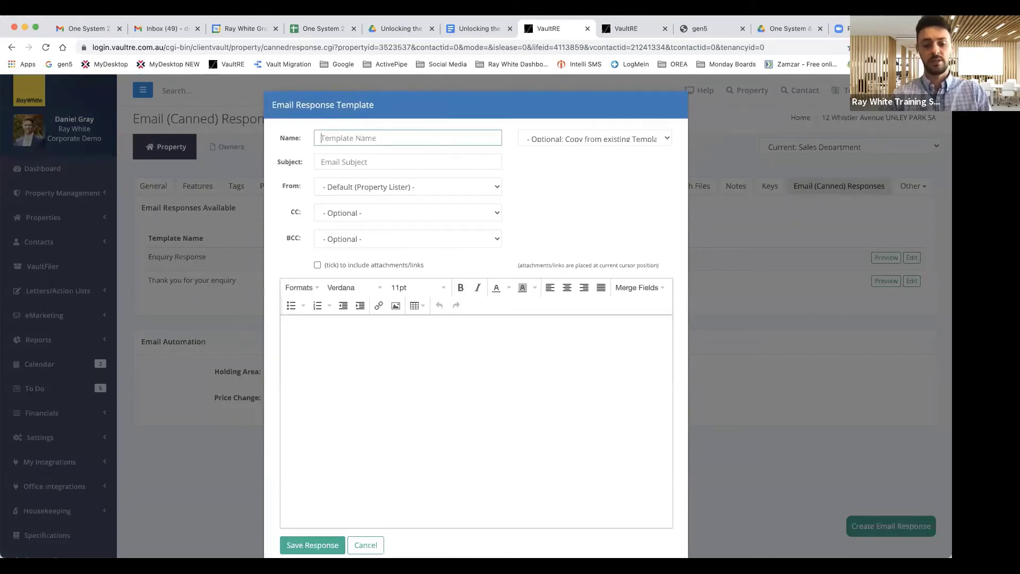
pyautogui.write('Auction Enquiry Response')
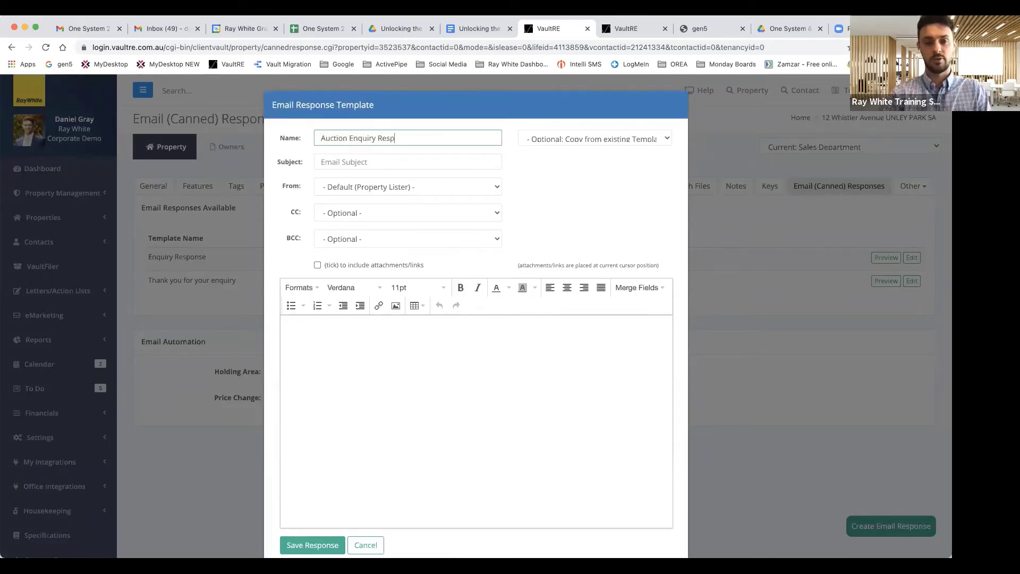
pyautogui.click(365, 157)
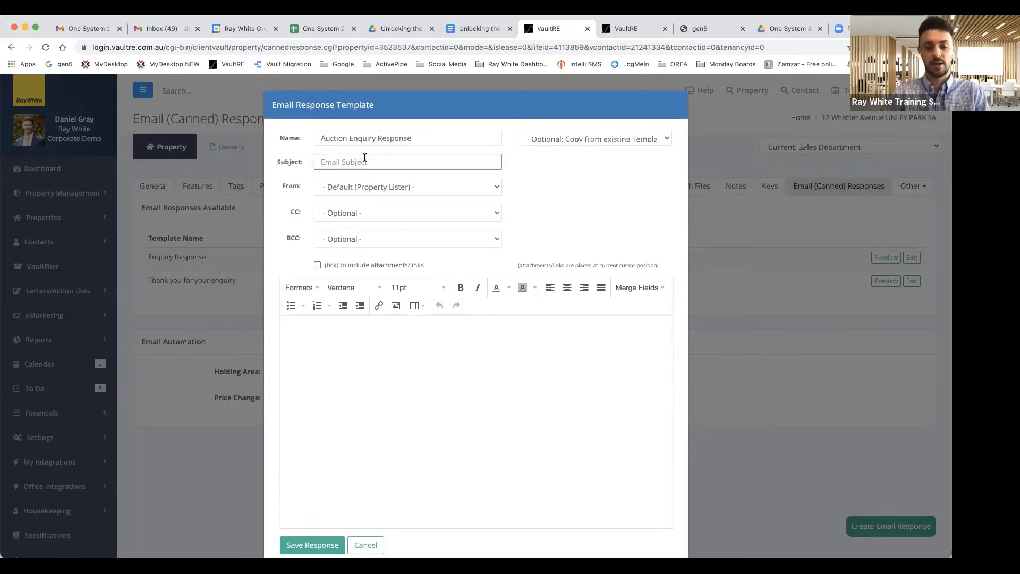
pyautogui.write('Thank you')
pyautogui.press('BackSpace')
pyautogui.write('fo')
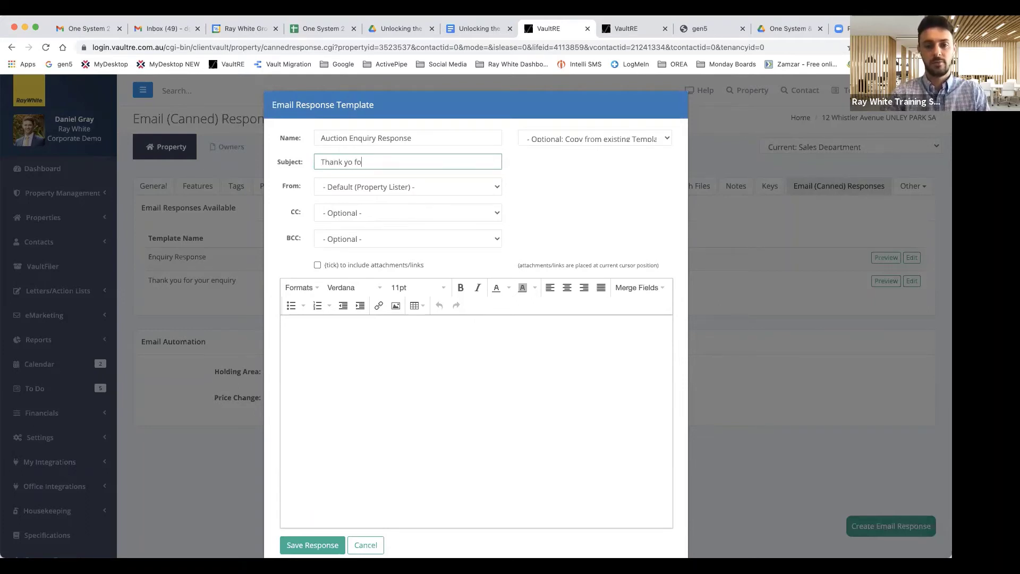
pyautogui.press('BackSpace')
pyautogui.press('BackSpace')
pyautogui.press('BackSpace')
pyautogui.write('u for your ')
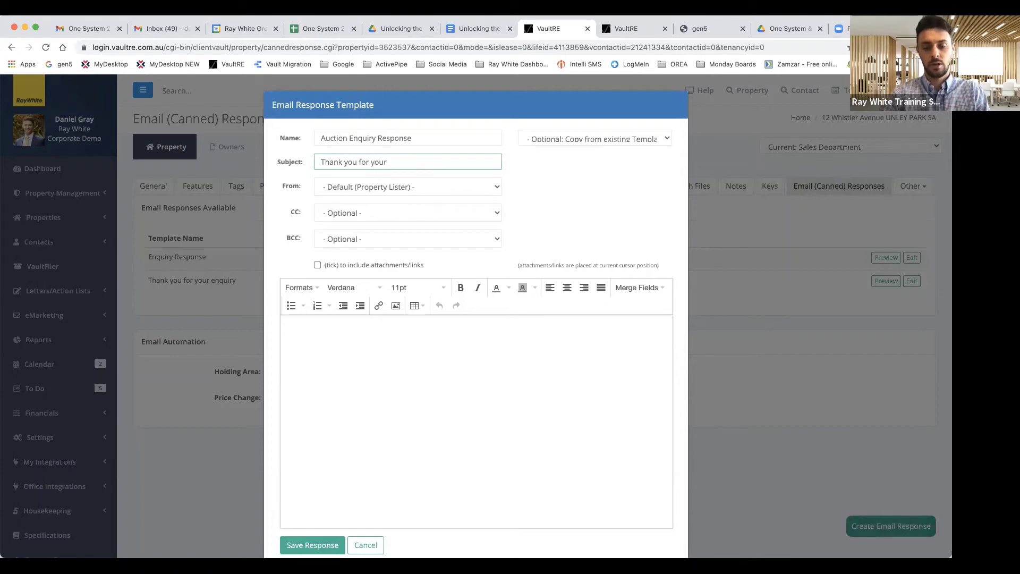
pyautogui.write('enquiry')
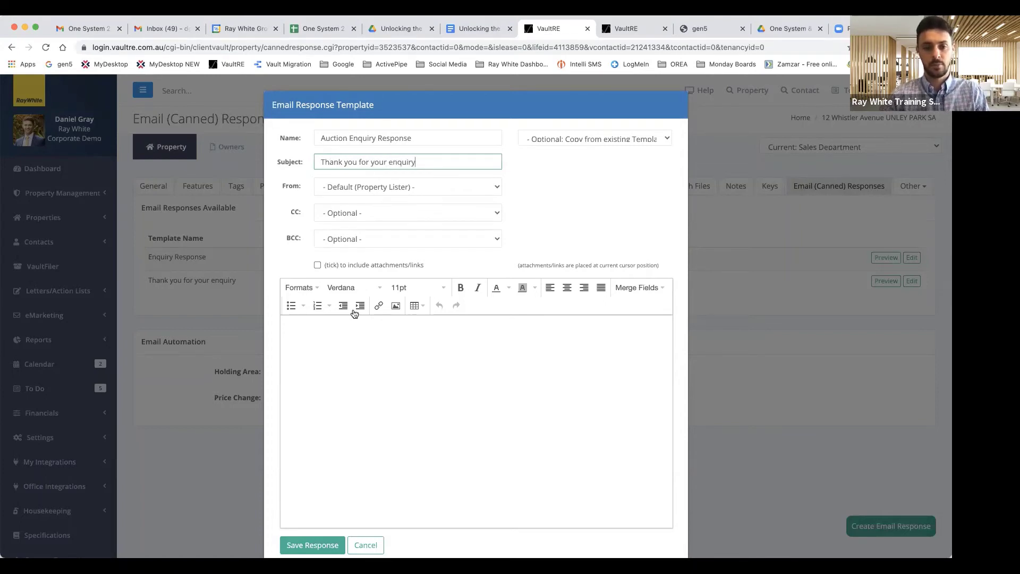
pyautogui.click(352, 349)
# Step: Begin the body with 'Hi' followed by the First Name merge field and a comma
pyautogui.write('Hi')
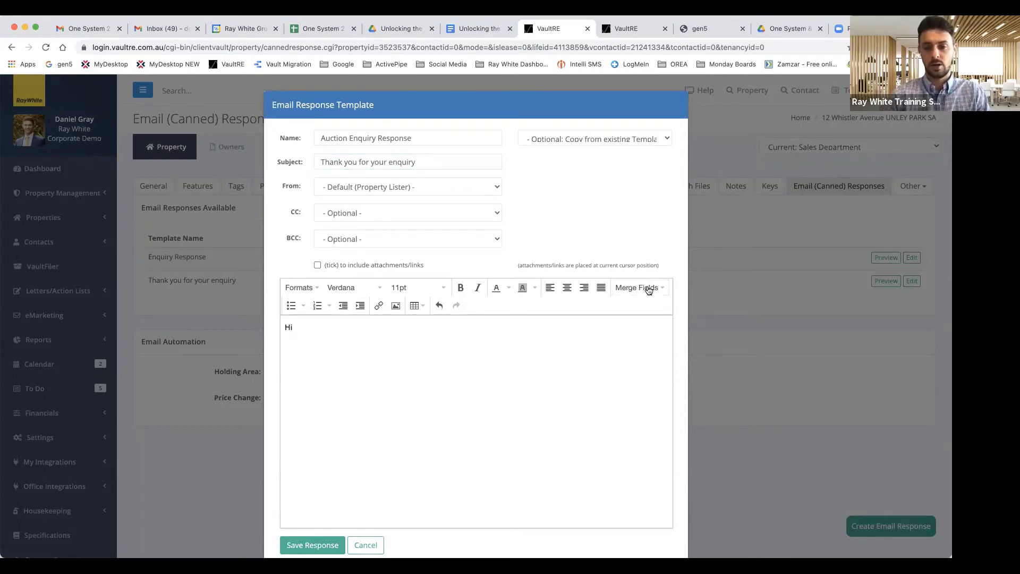
pyautogui.click(643, 287)
pyautogui.moveTo(640, 312)
pyautogui.click(638, 351)
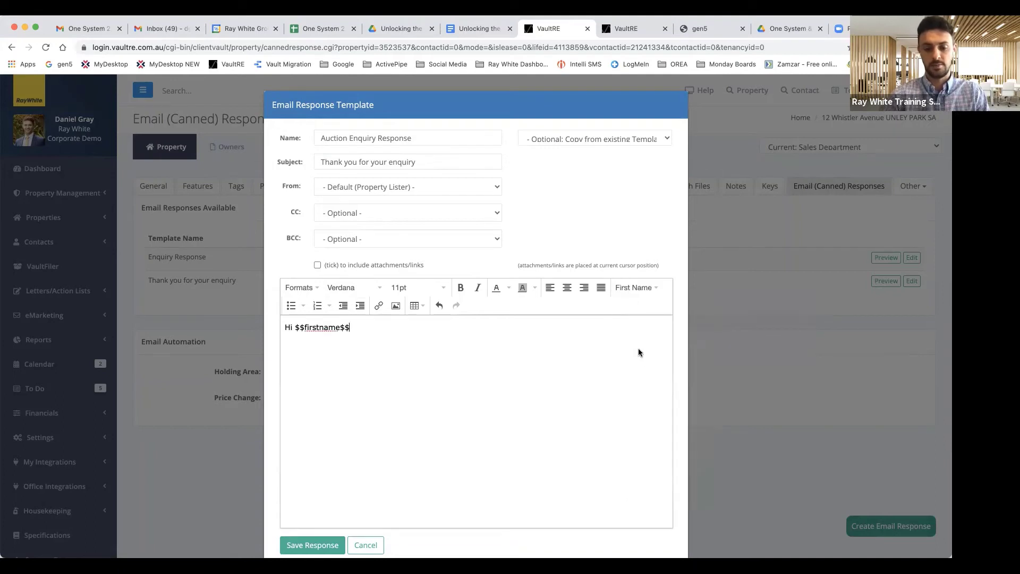
pyautogui.write(',')
pyautogui.press('Return')
pyautogui.press('Return')
# Step: Write 'Thank you for your enquiry on' plus the property address merge field, then the vendor-feedback paragraph
pyautogui.write('Thank y')
pyautogui.press('BackSpace')
pyautogui.press('BackSpace')
pyautogui.press('BackSpace')
pyautogui.press('BackSpace')
pyautogui.press('BackSpace')
pyautogui.press('BackSpace')
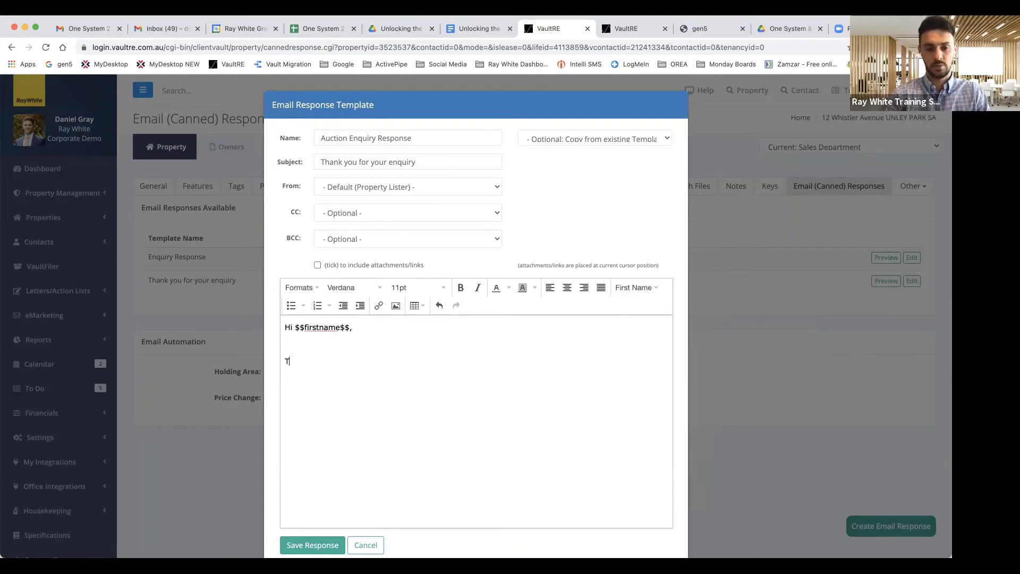
pyautogui.write('hank you for your enq')
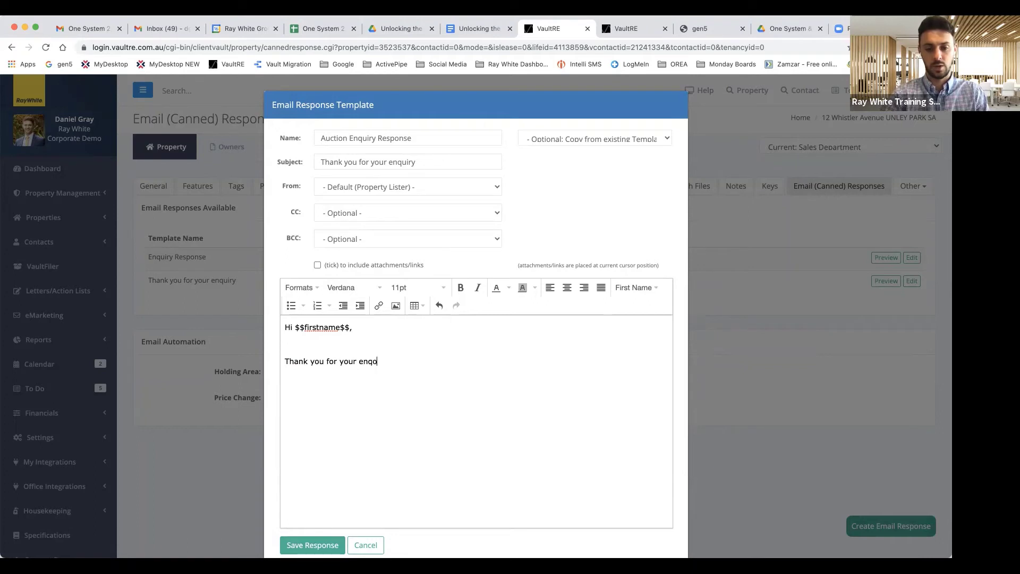
pyautogui.write('uiry on')
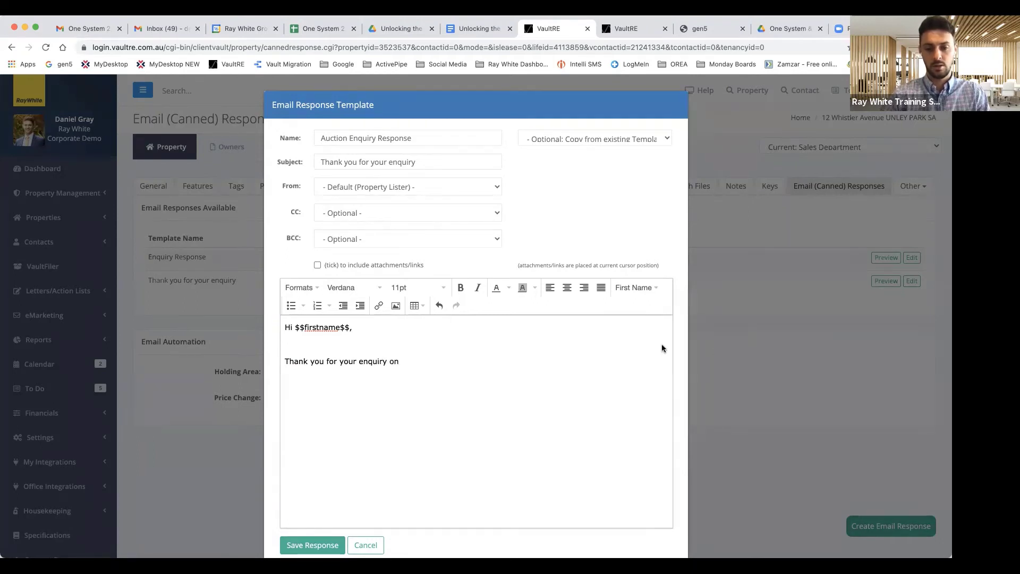
pyautogui.click(663, 288)
pyautogui.moveTo(649, 490)
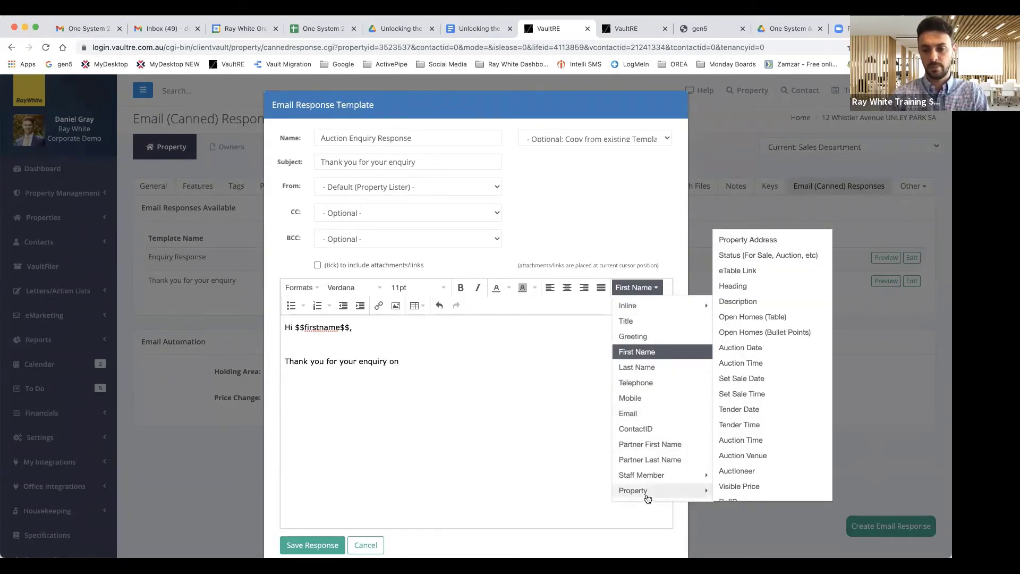
pyautogui.click(755, 240)
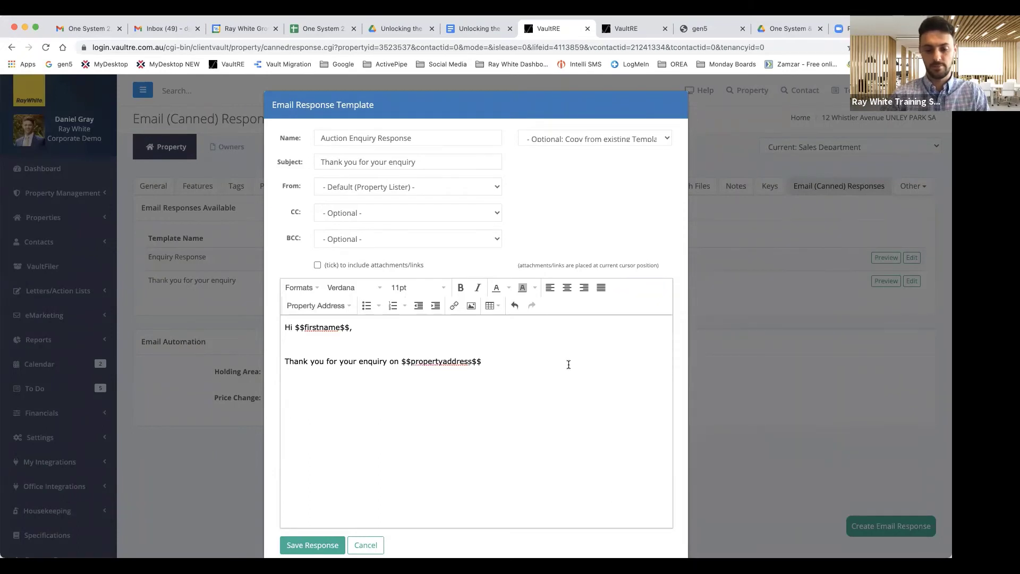
pyautogui.write(', our')
pyautogui.press('BackSpace')
pyautogui.press('BackSpace')
pyautogui.press('BackSpace')
pyautogui.write('our ')
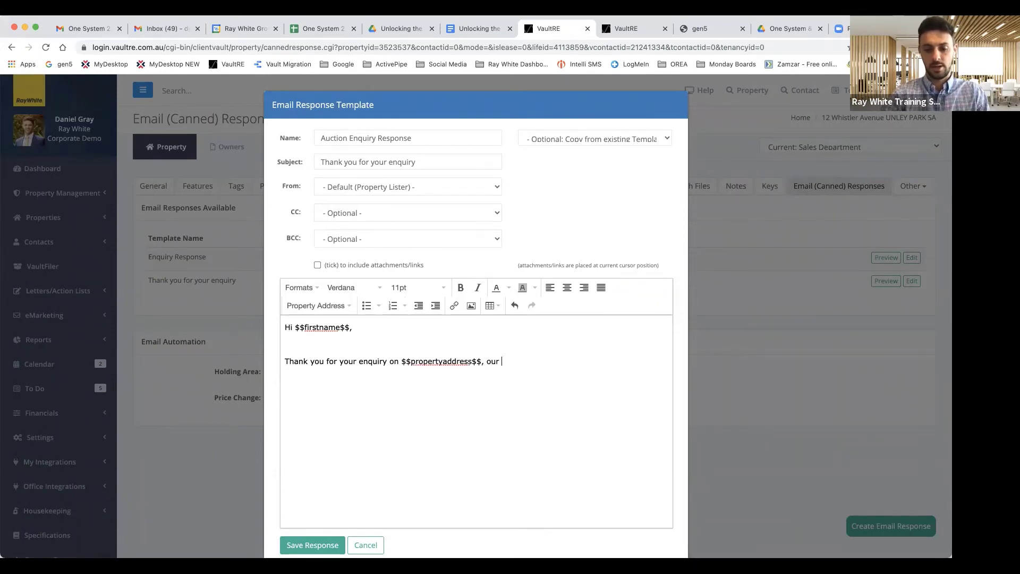
pyautogui.write('vendor has asked ')
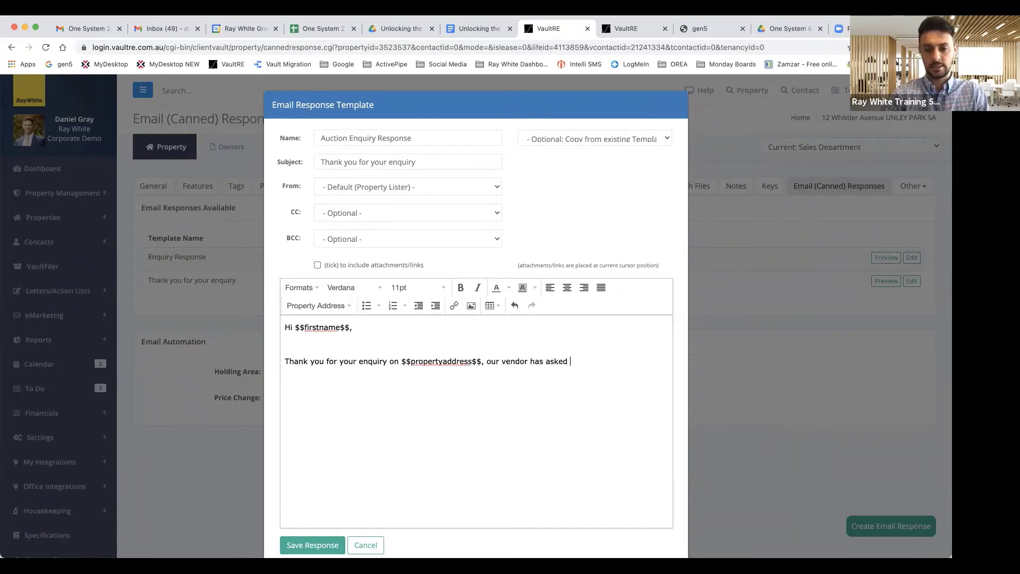
pyautogui.write('us to receive buyer ')
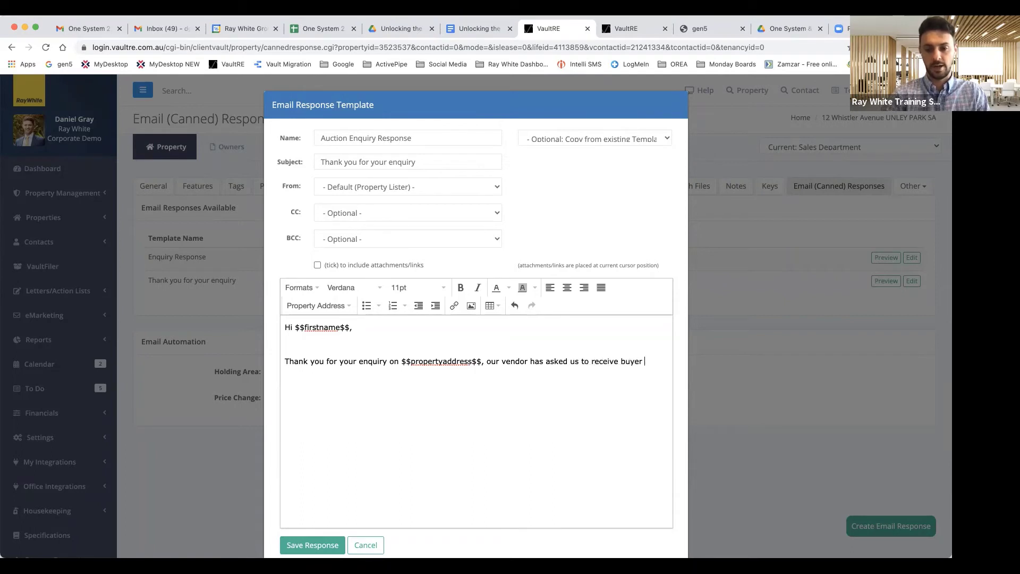
pyautogui.write('feedback')
pyautogui.write(', and at this ')
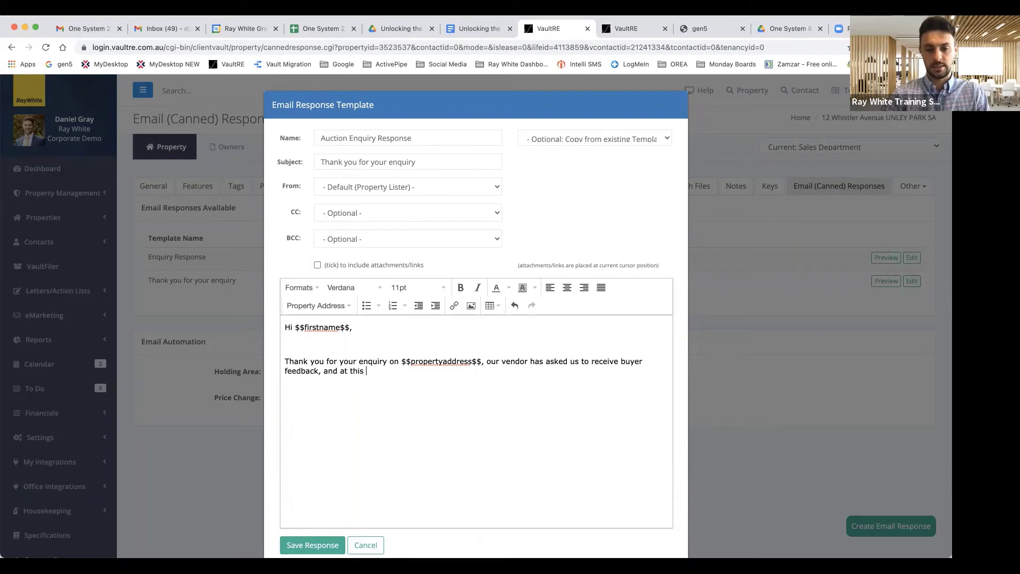
pyautogui.write("stage we don't have a reserv")
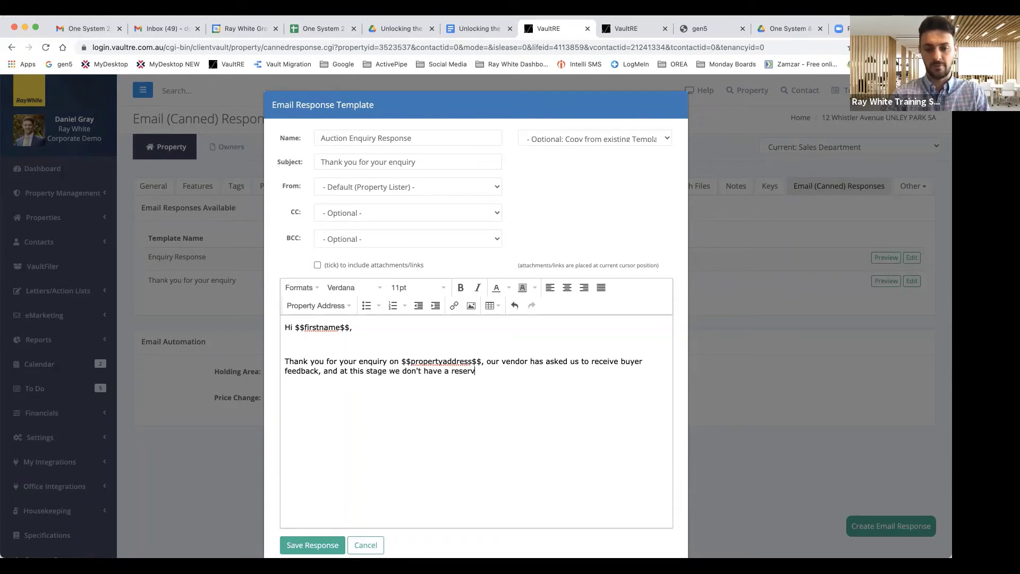
pyautogui.write('e set or a price g')
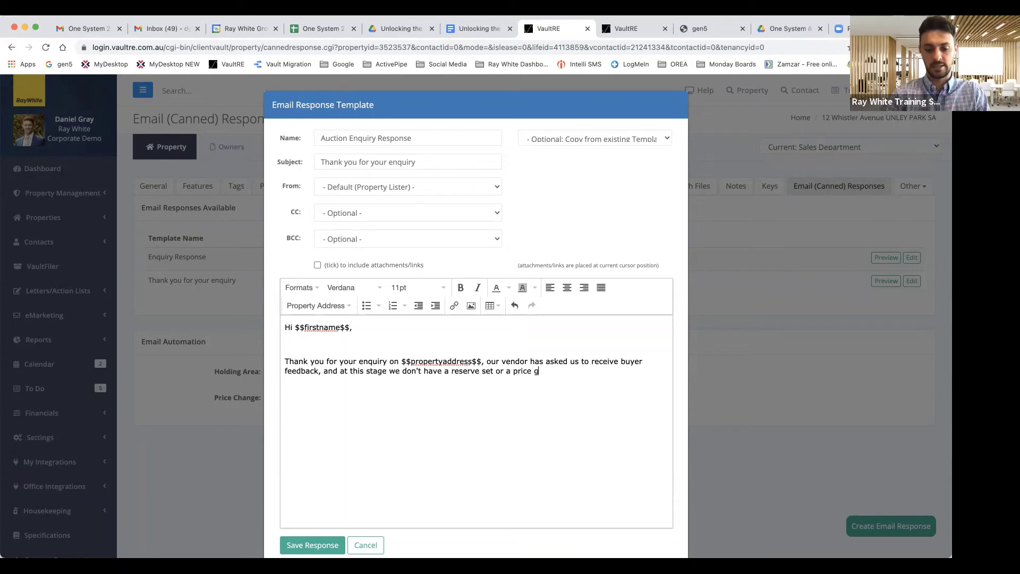
pyautogui.write('uide. Please fee')
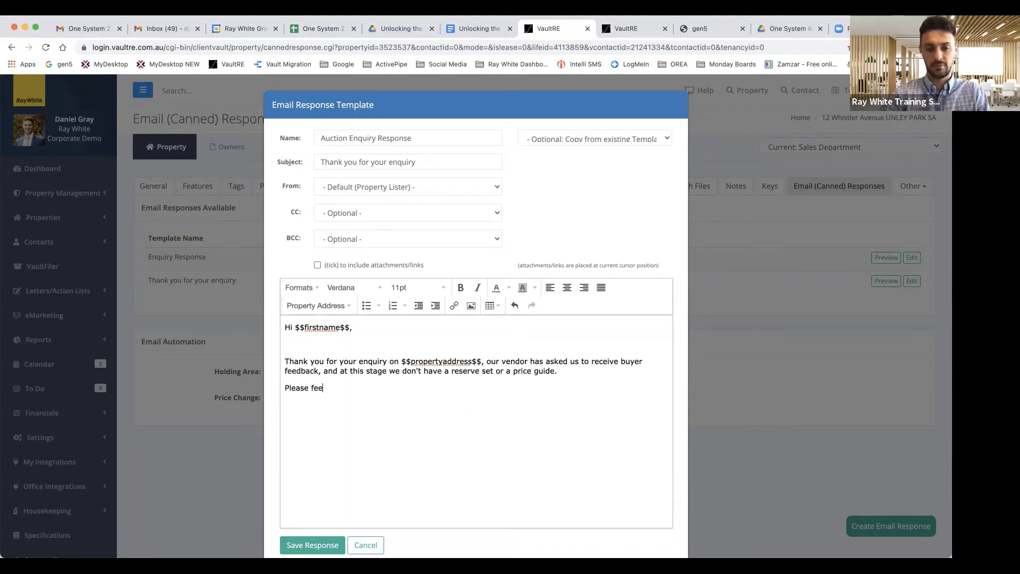
pyautogui.write('l free to view nearby cam')
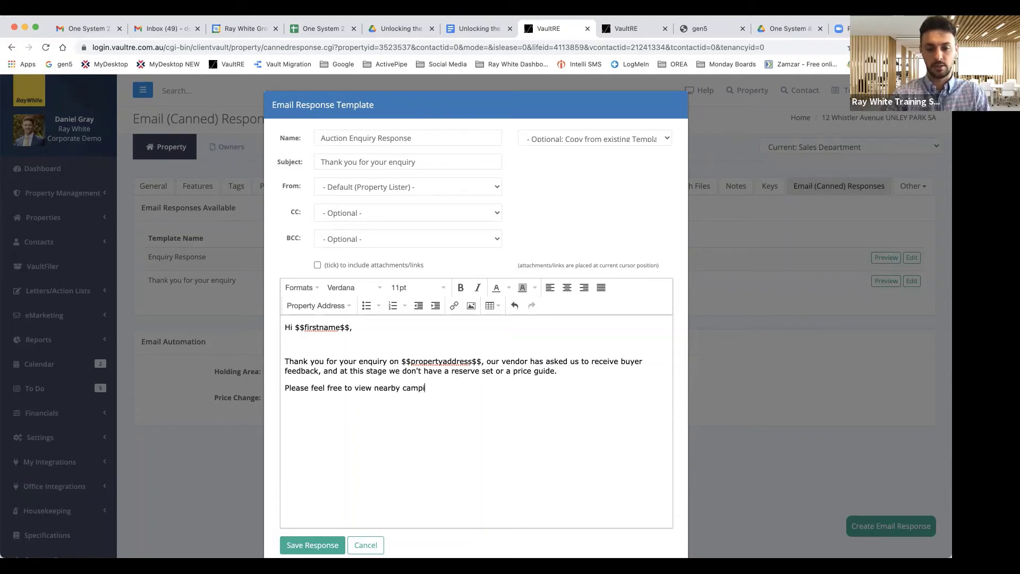
pyautogui.write('parison properties')
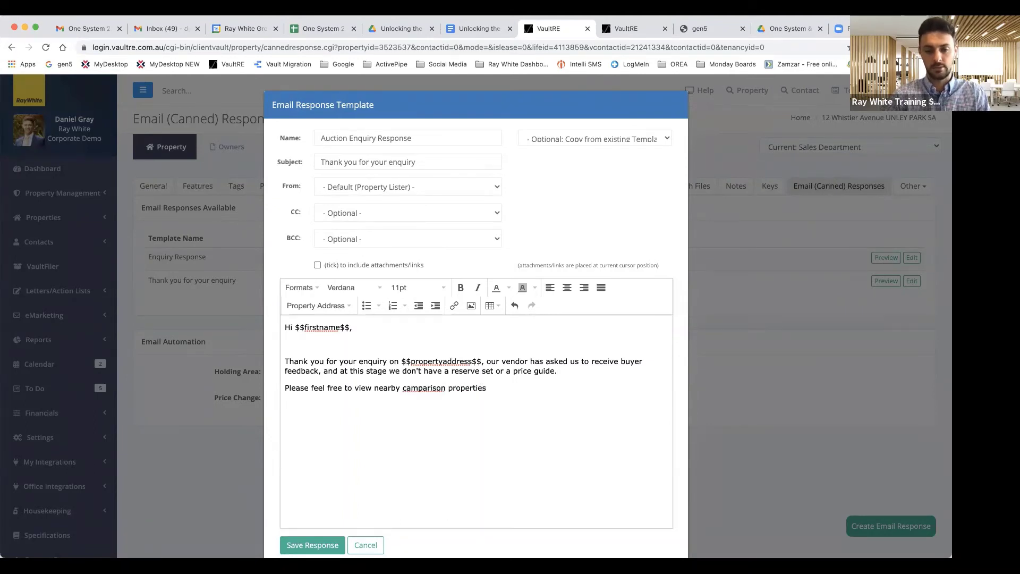
# Step: Correct the misspelled 'camparison' to 'comparitive' in the body text
pyautogui.rightClick(414, 390)
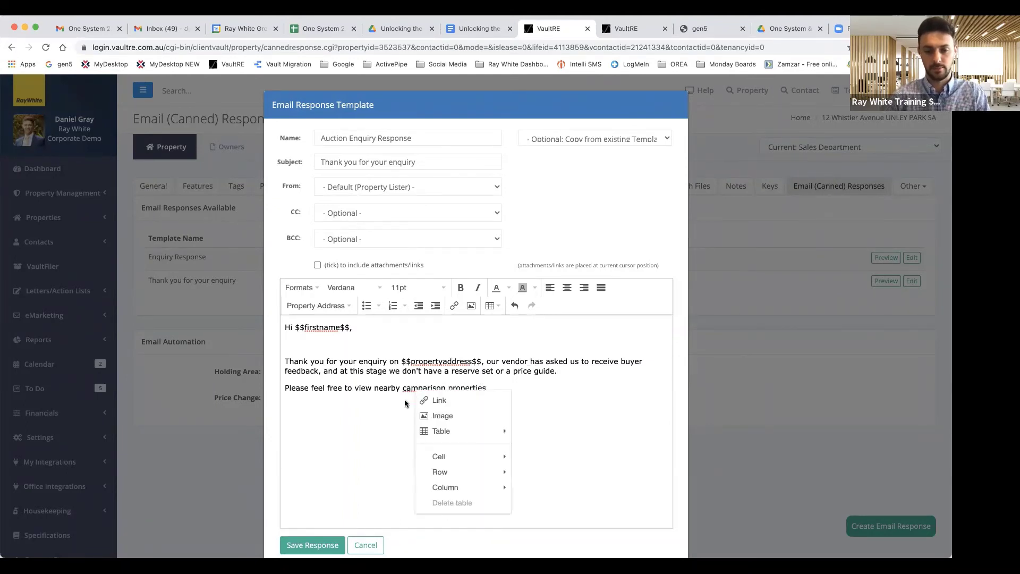
pyautogui.click(441, 392)
pyautogui.press('BackSpace')
pyautogui.press('BackSpace')
pyautogui.press('BackSpace')
pyautogui.press('BackSpace')
pyautogui.press('BackSpace')
pyautogui.press('BackSpace')
pyautogui.press('BackSpace')
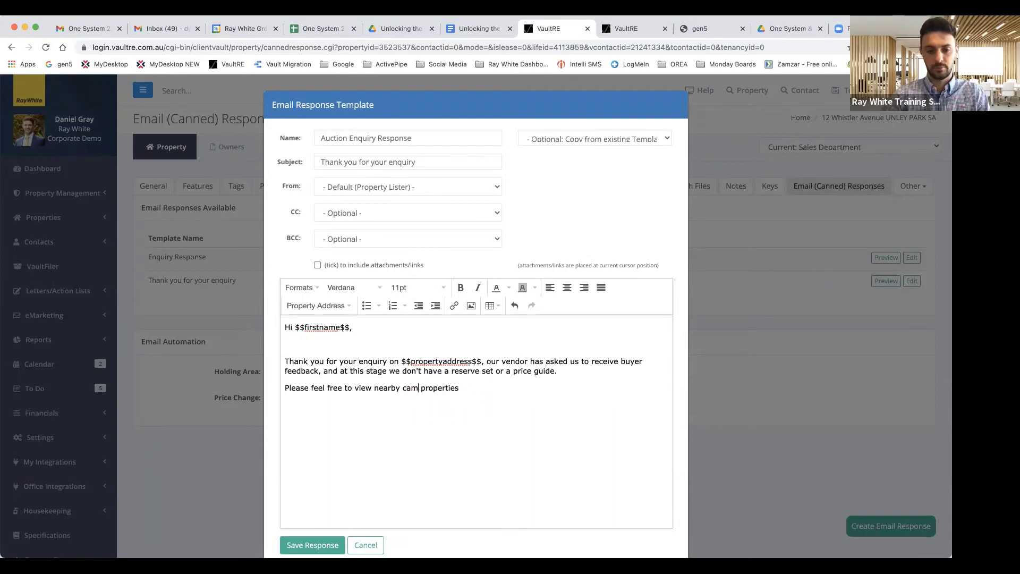
pyautogui.press('BackSpace')
pyautogui.press('BackSpace')
pyautogui.write('omparitive')
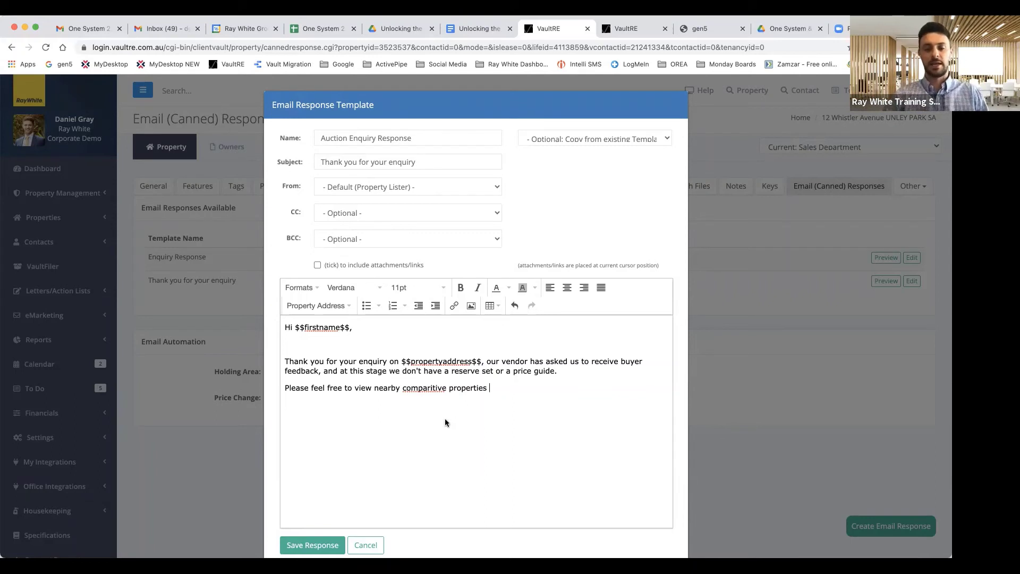
pyautogui.click(318, 265)
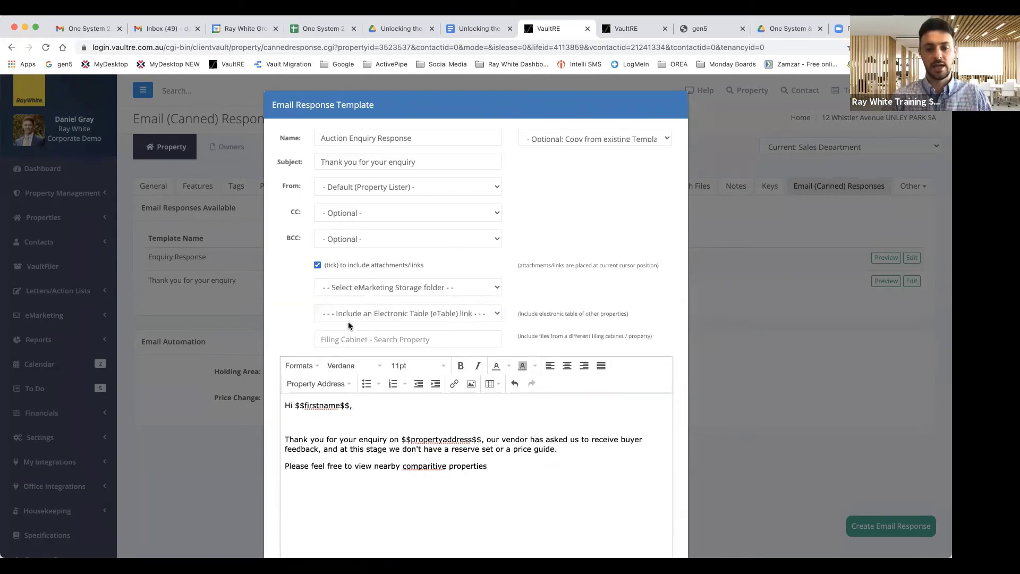
pyautogui.click(404, 336)
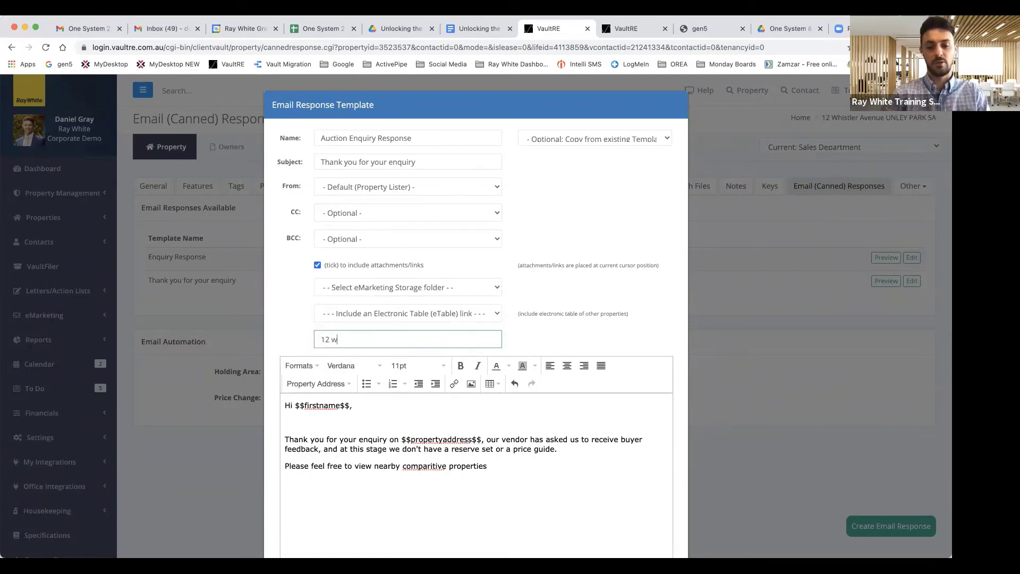
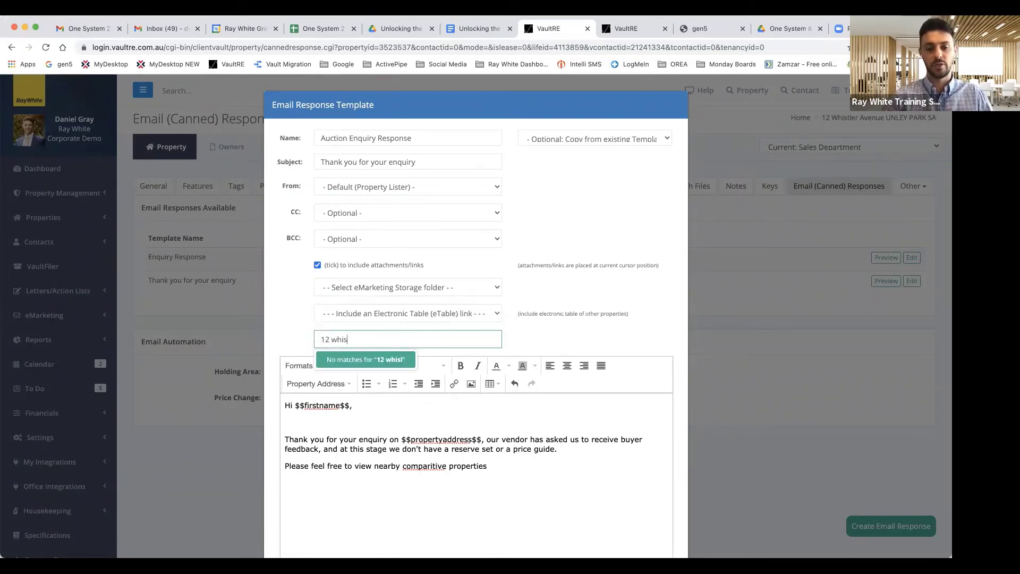
pyautogui.click(365, 359)
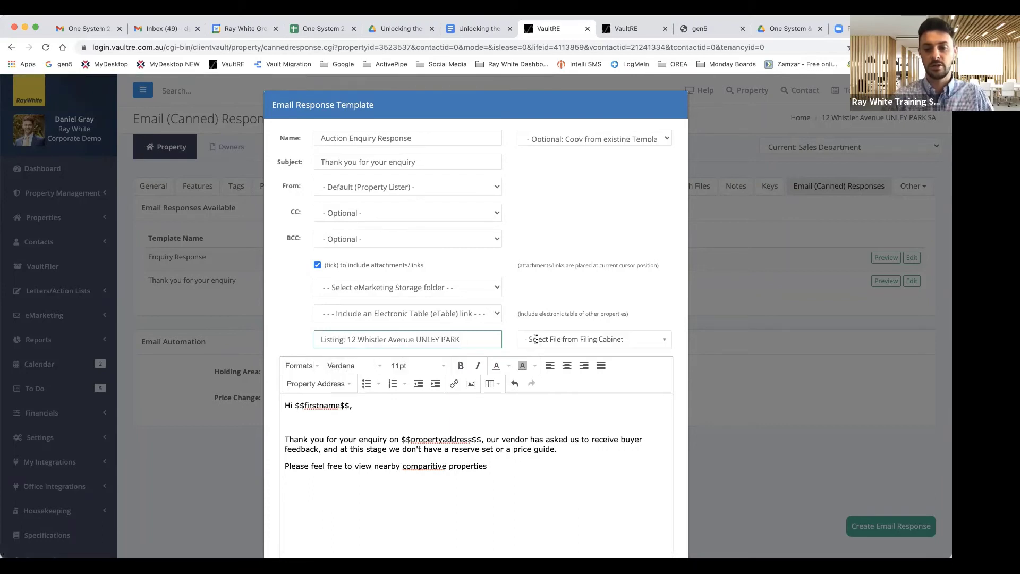
pyautogui.click(537, 340)
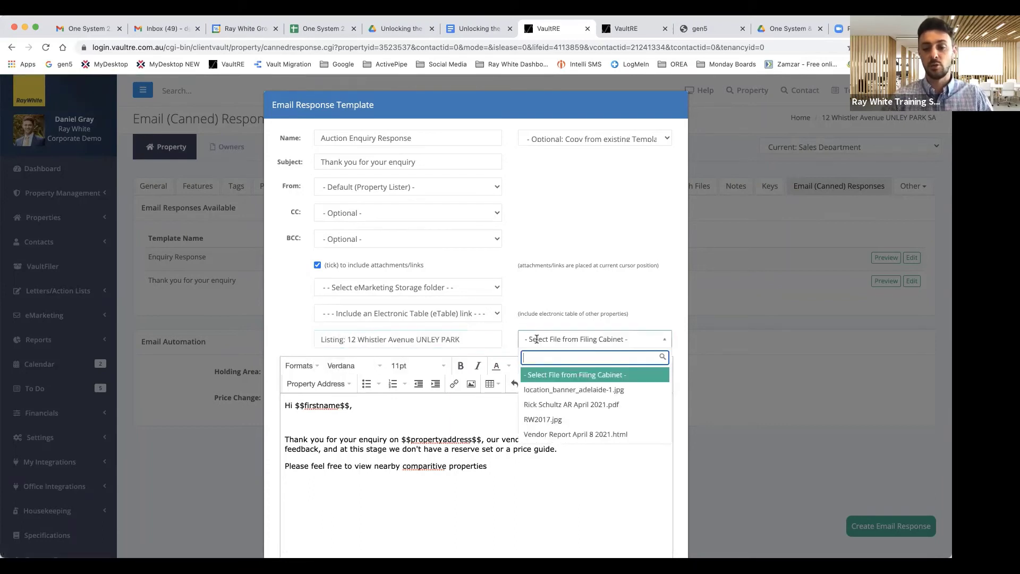
pyautogui.click(568, 405)
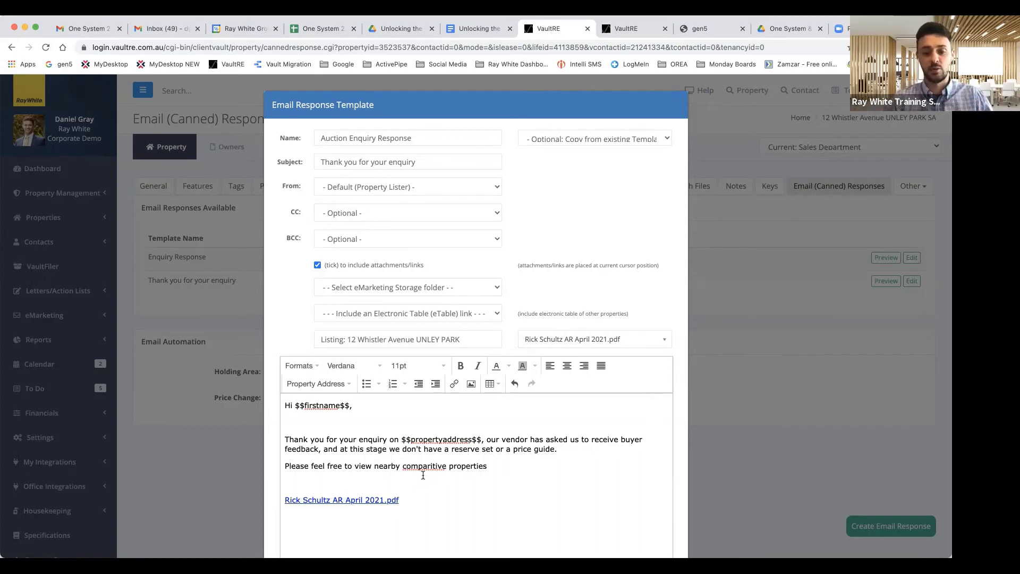
pyautogui.scroll(-1, 461, 478)
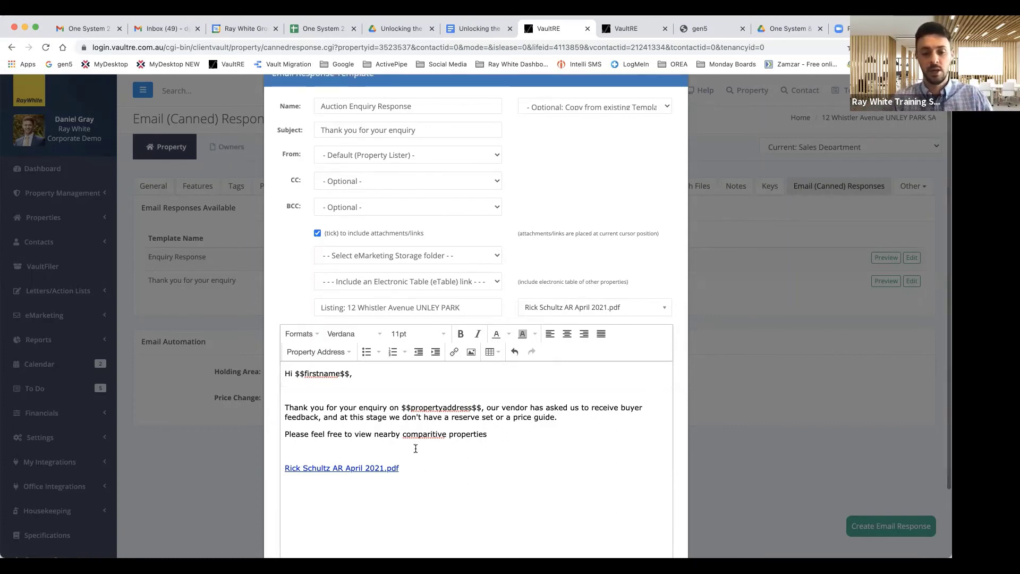
# Step: Add a 'Kind regards,' sign-off on a new line above the PDF link
pyautogui.click(417, 451)
pyautogui.press('Return')
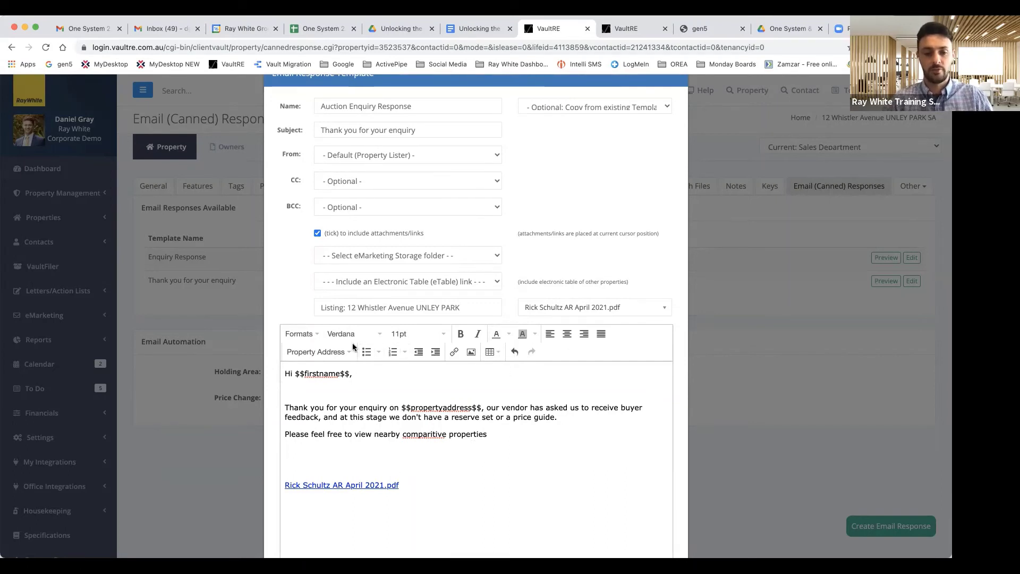
pyautogui.write('kin')
pyautogui.press('BackSpace')
pyautogui.press('BackSpace')
pyautogui.press('BackSpace')
pyautogui.write('Kind regar')
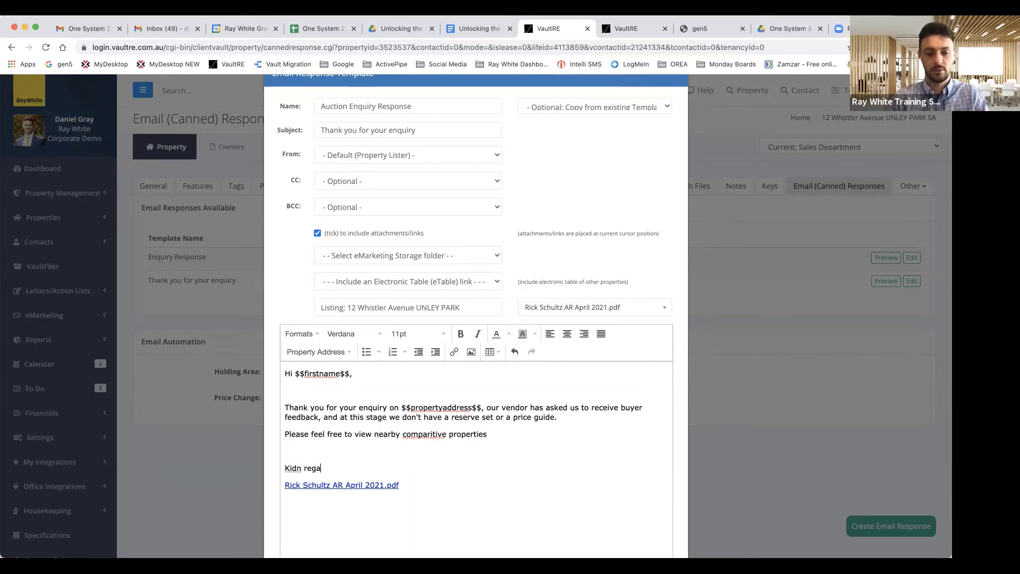
pyautogui.press('BackSpace')
pyautogui.press('BackSpace')
pyautogui.press('BackSpace')
pyautogui.press('BackSpace')
pyautogui.press('BackSpace')
pyautogui.press('BackSpace')
pyautogui.press('BackSpace')
pyautogui.press('BackSpace')
pyautogui.write('nd regards,')
pyautogui.press('Return')
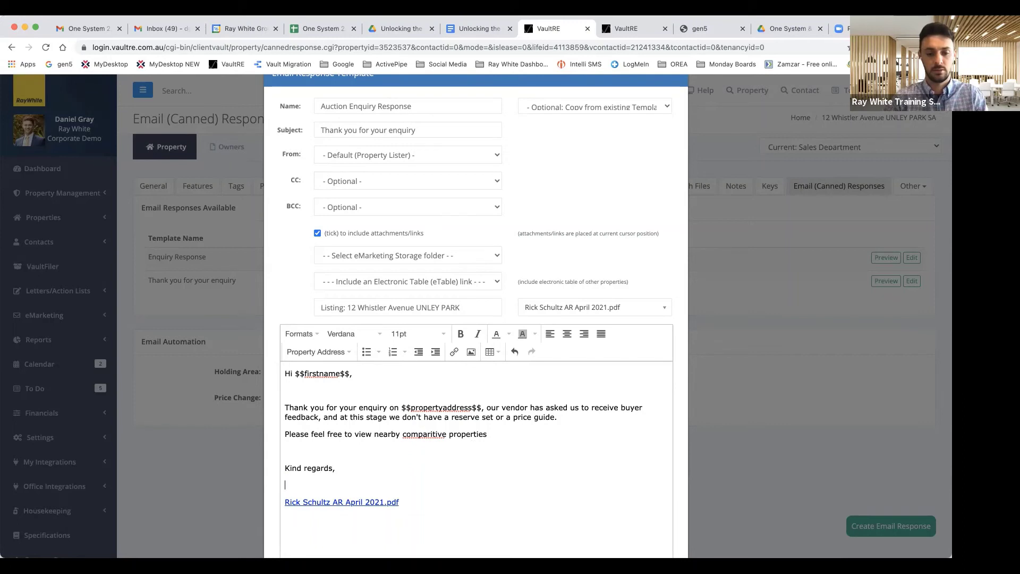
pyautogui.press('Return')
pyautogui.press('BackSpace')
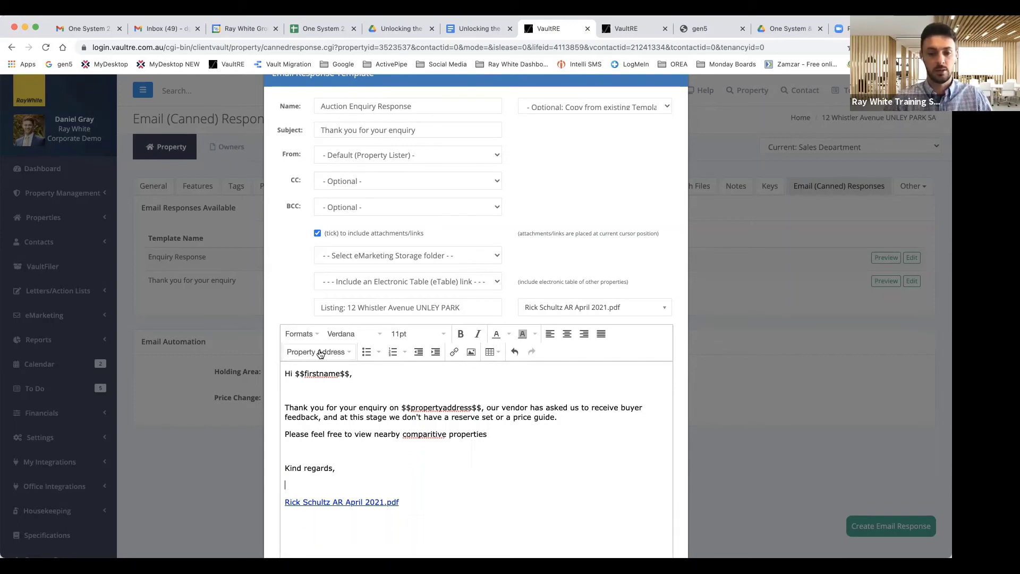
# Step: Insert the First Name and Last Name merge fields under the sign-off, with a blank line after
pyautogui.click(319, 351)
pyautogui.click(333, 193)
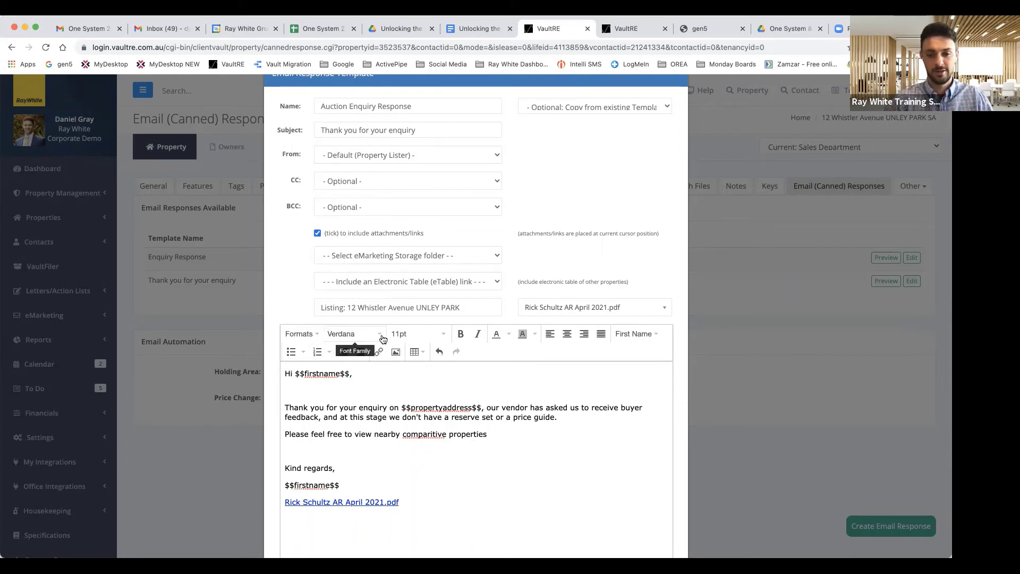
pyautogui.click(643, 333)
pyautogui.click(650, 415)
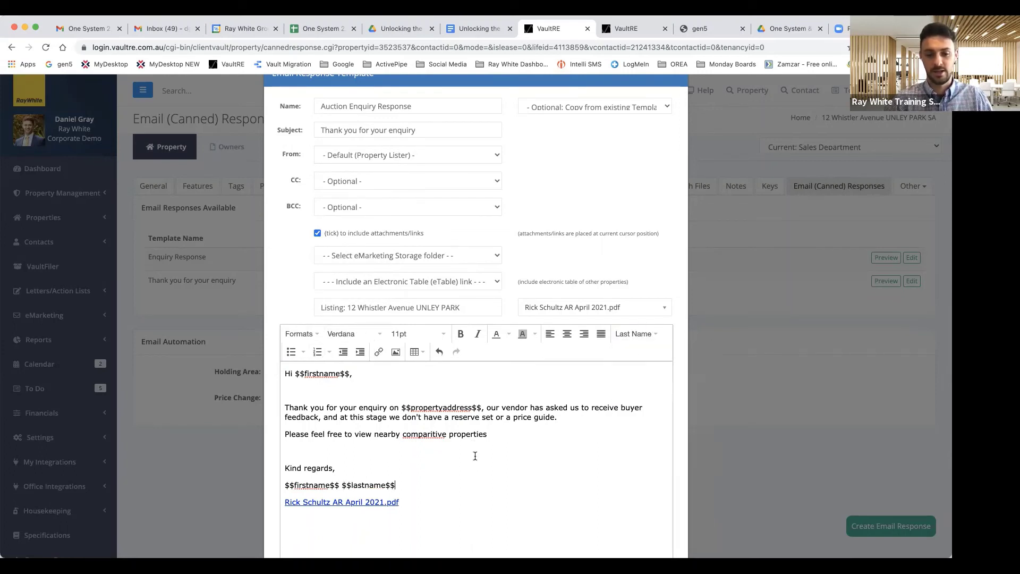
pyautogui.press('Return')
pyautogui.press('Return')
pyautogui.scroll(-2, 337, 472)
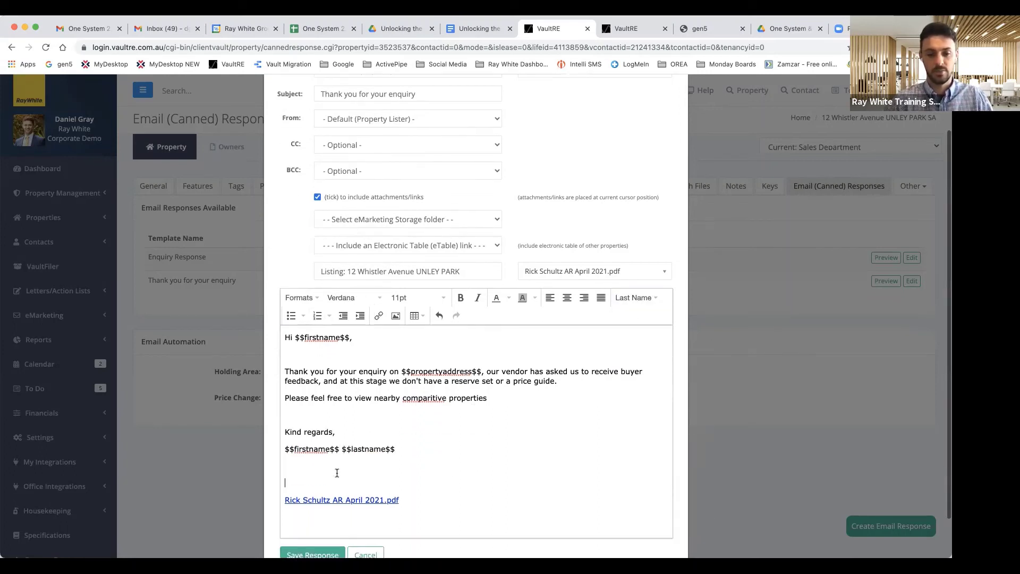
pyautogui.scroll(1, 418, 375)
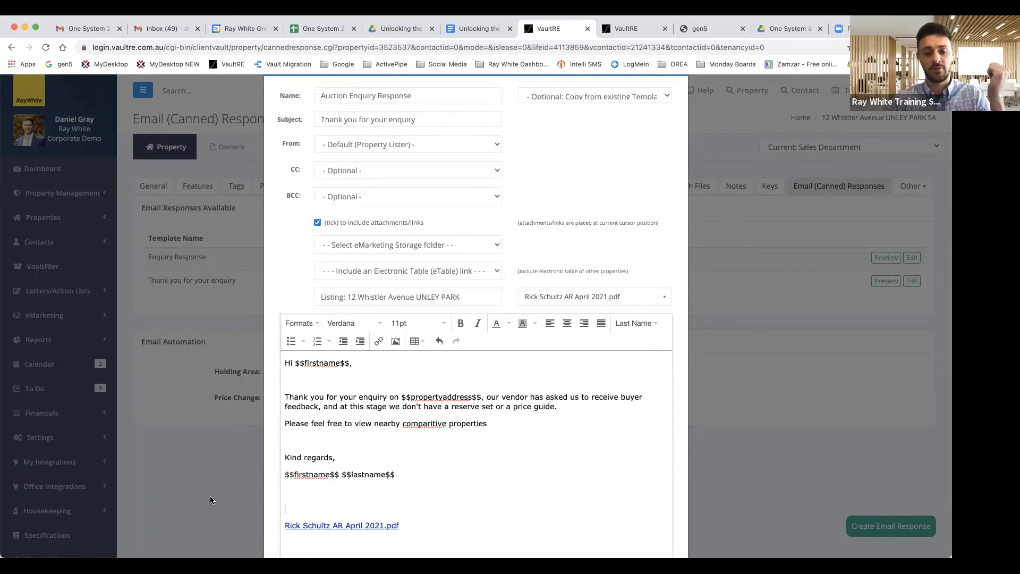
pyautogui.scroll(-3, 256, 483)
# Step: Cancel the template editor and go to Settings > eMarketing > Setup Email Responses, Enhanced templates
pyautogui.click(366, 508)
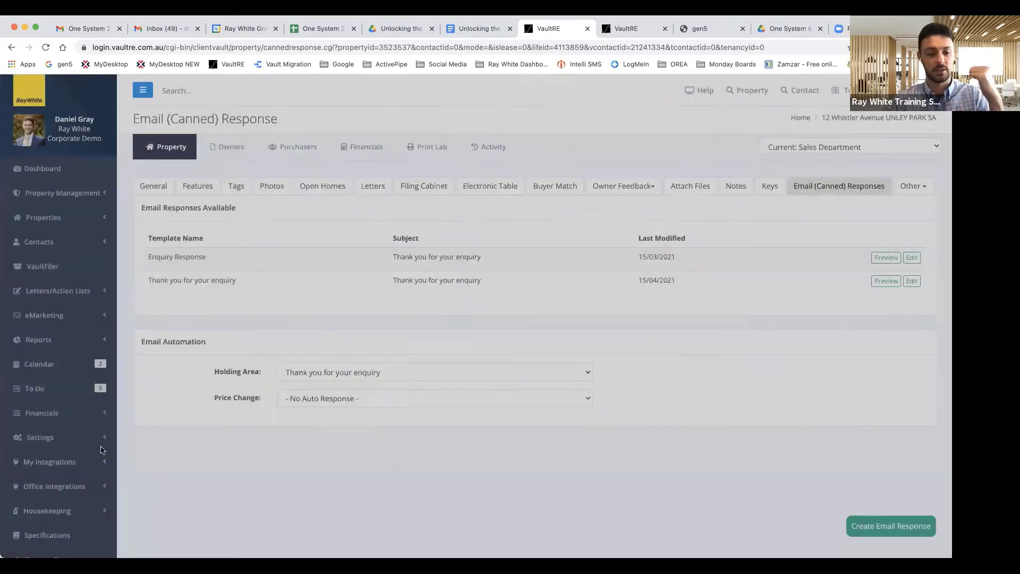
pyautogui.scroll(-2, 58, 446)
pyautogui.click(56, 405)
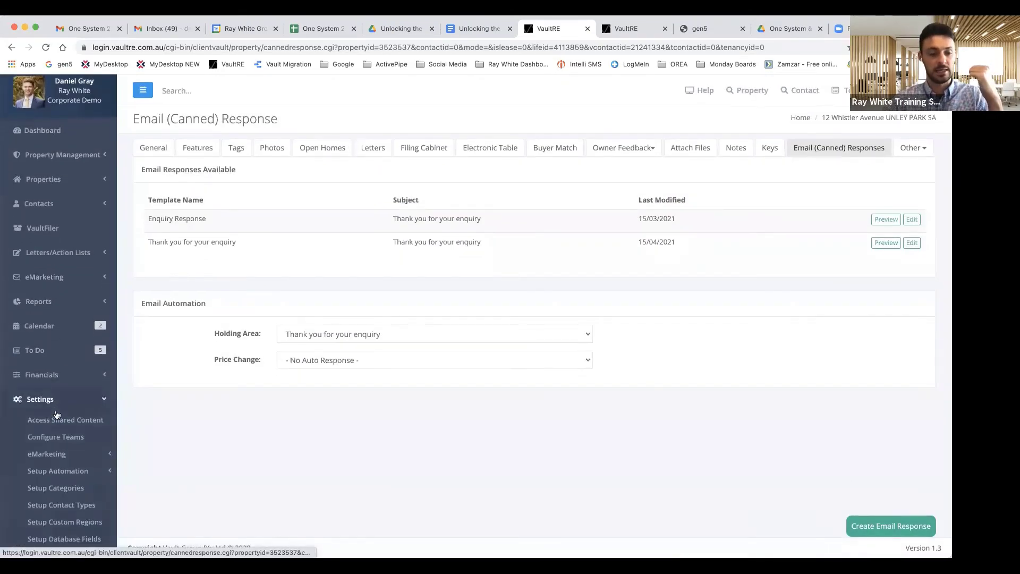
pyautogui.scroll(-2, 56, 457)
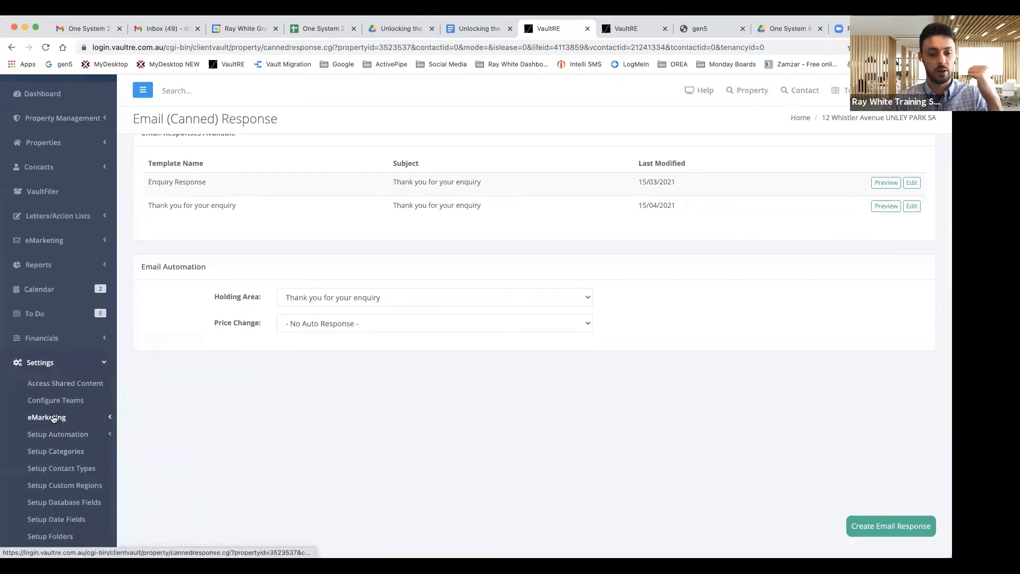
pyautogui.click(53, 419)
pyautogui.click(64, 452)
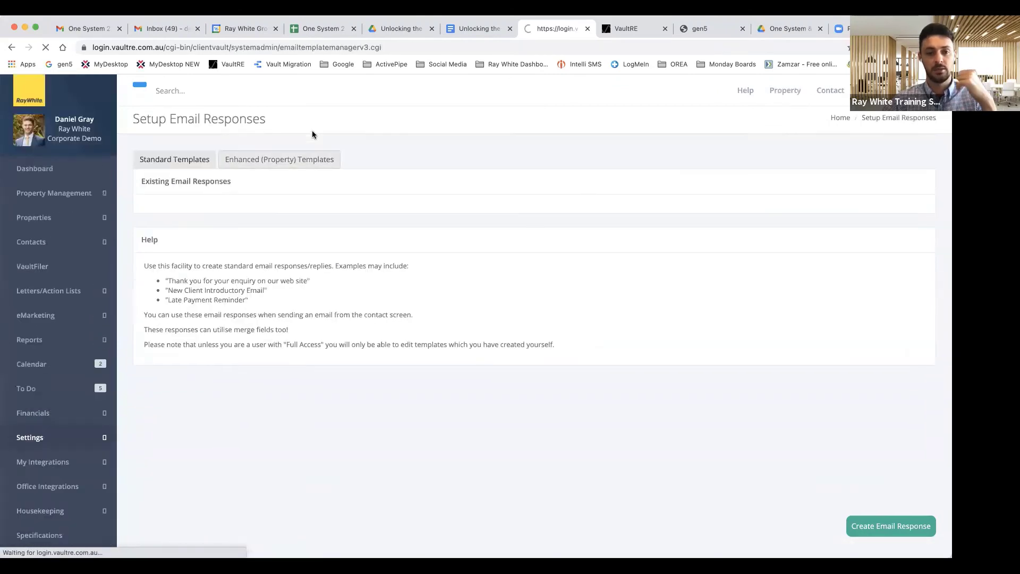
pyautogui.click(276, 159)
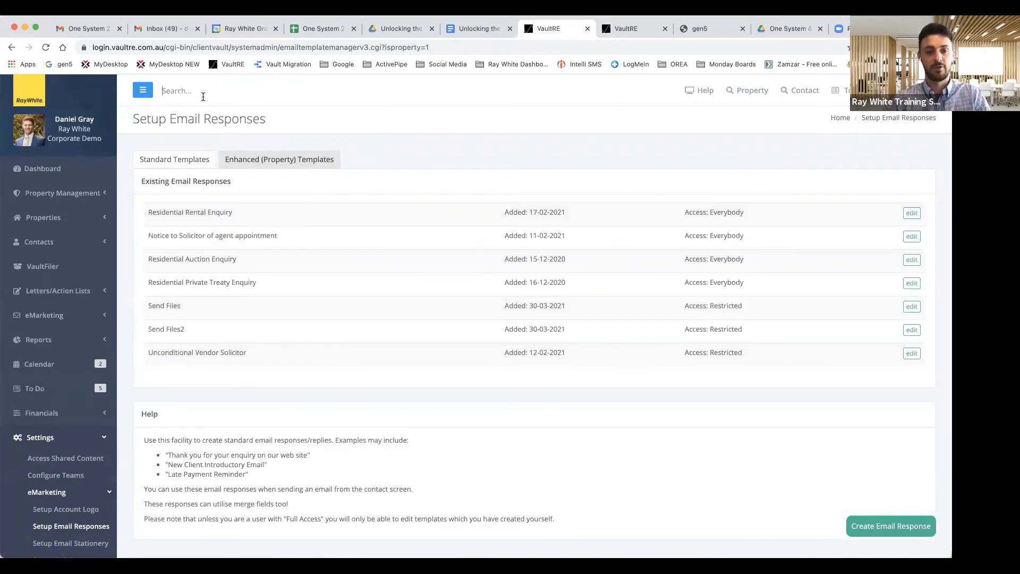
pyautogui.click(162, 90)
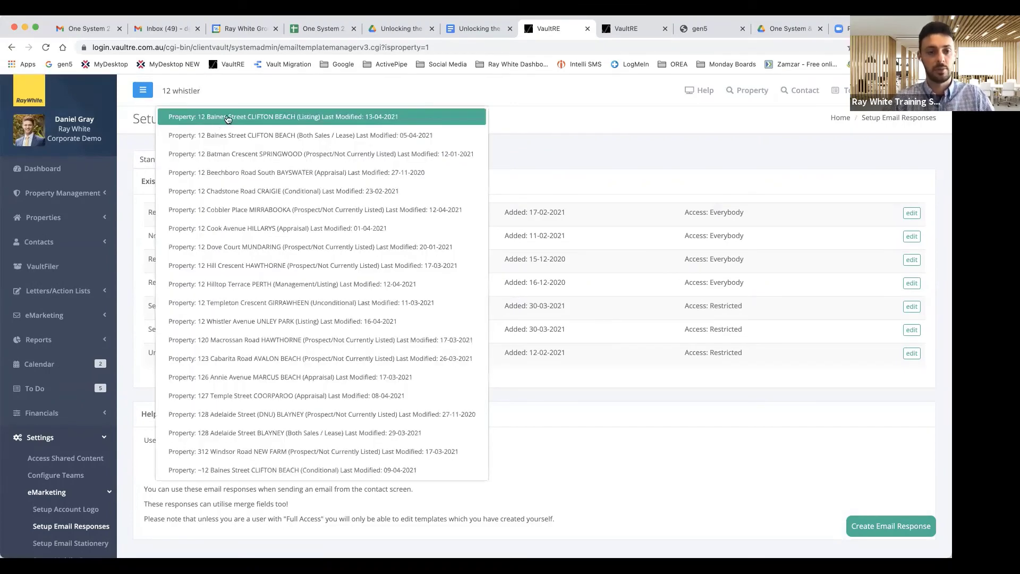
pyautogui.click(232, 117)
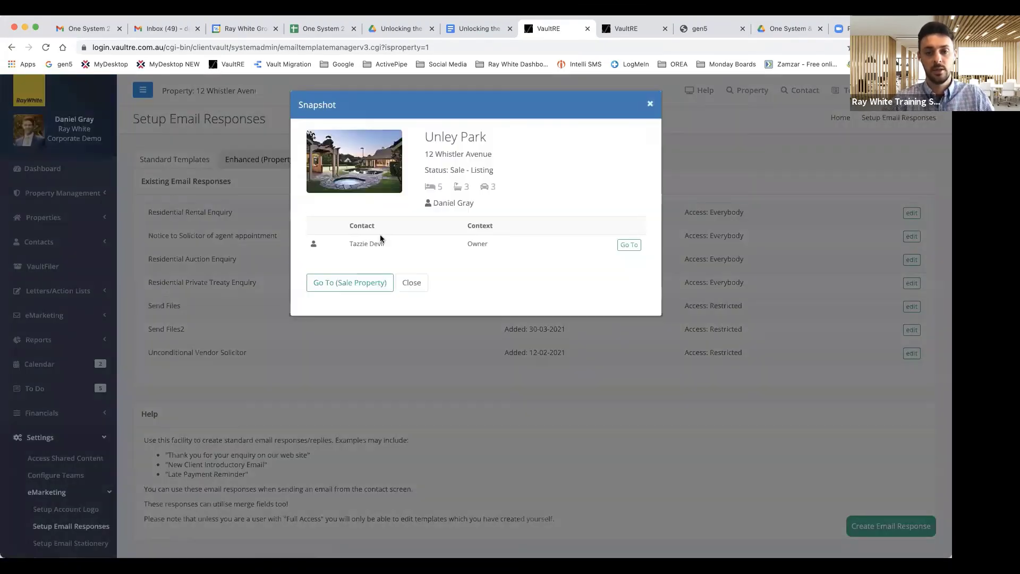
pyautogui.click(341, 286)
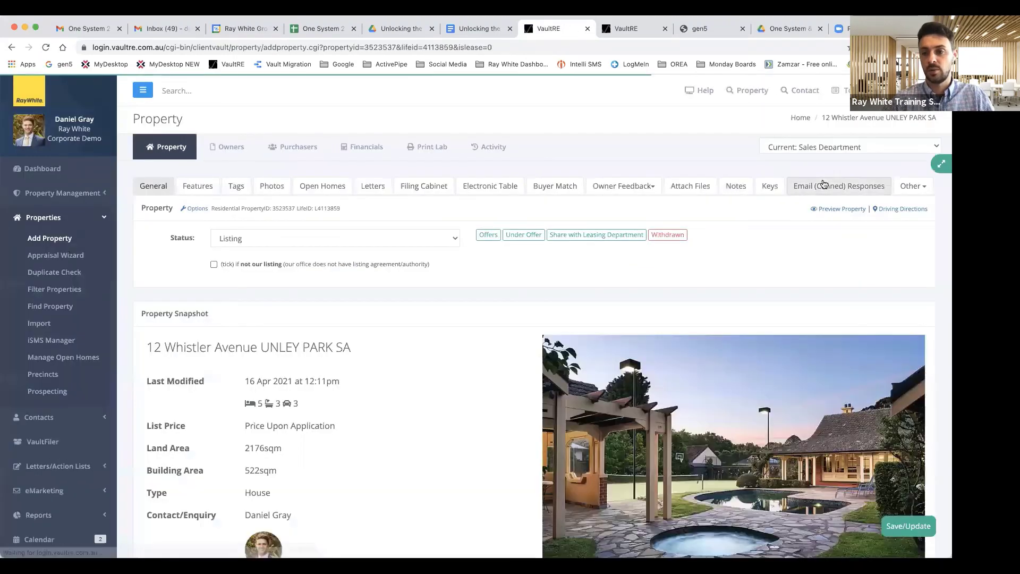
pyautogui.click(825, 186)
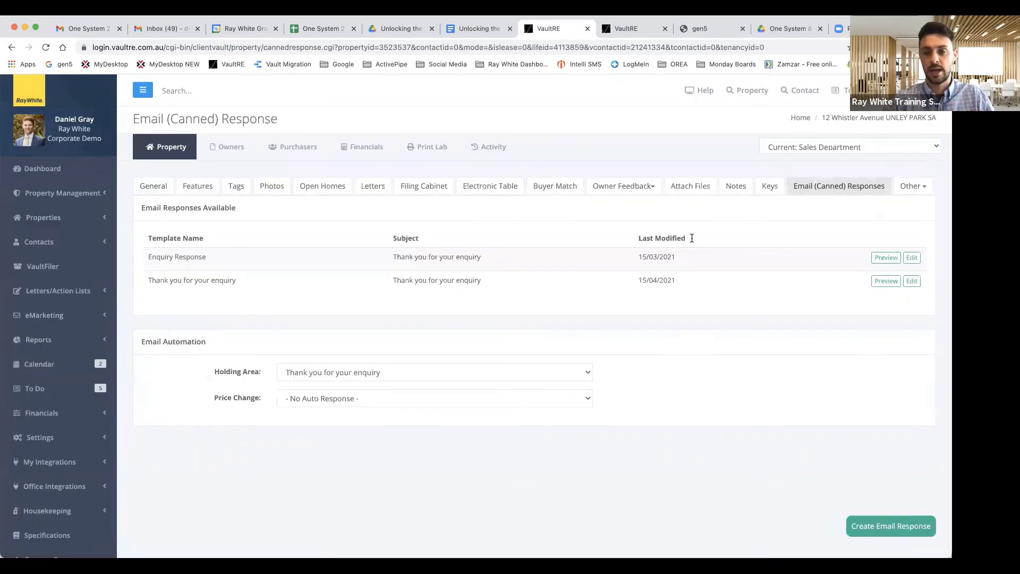
# Step: Copy the Residential Auction Enquiry (Property Specific) template, set subject 'Thank you for your enquiry', and save it
pyautogui.click(892, 526)
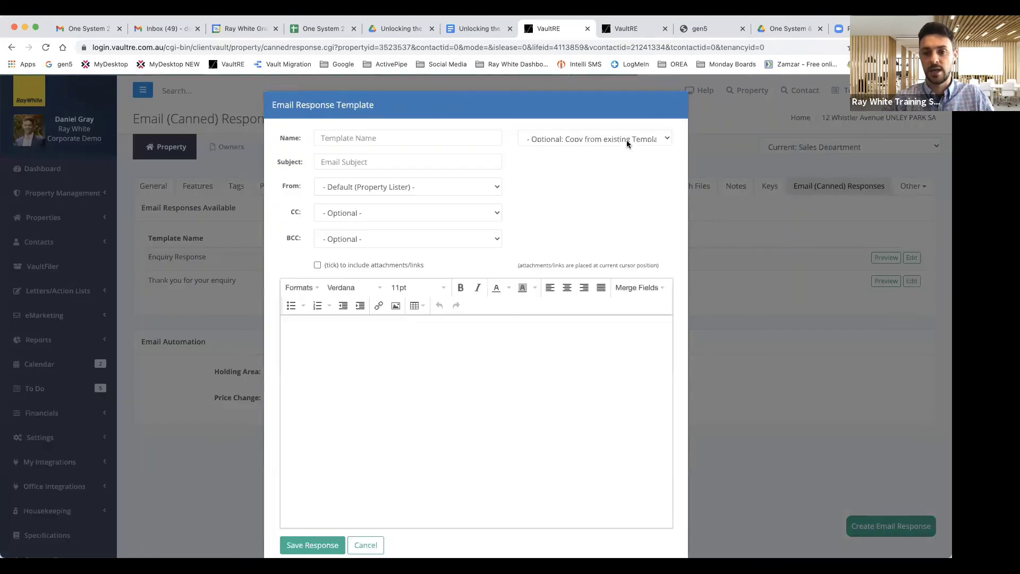
pyautogui.click(625, 138)
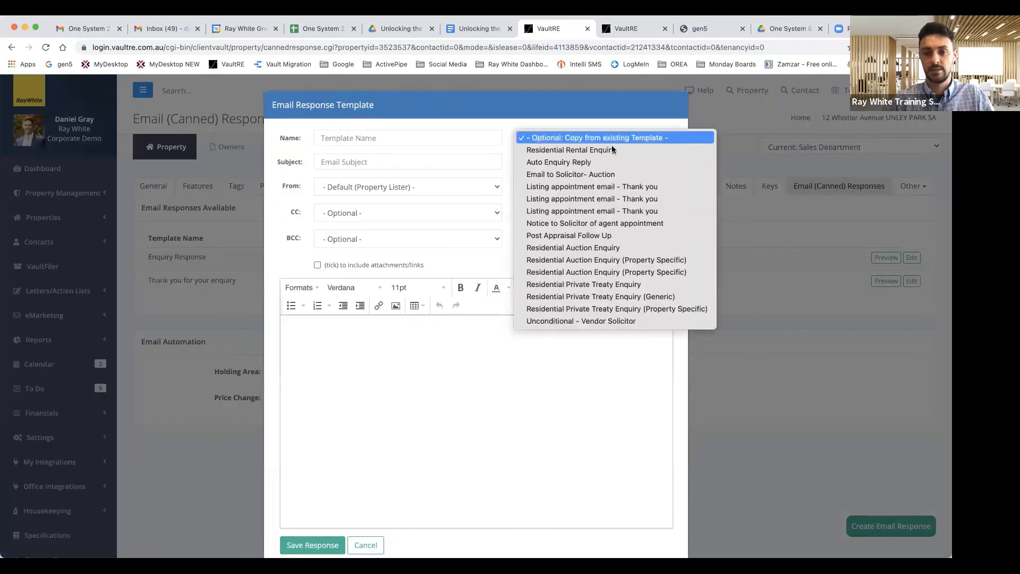
pyautogui.click(598, 260)
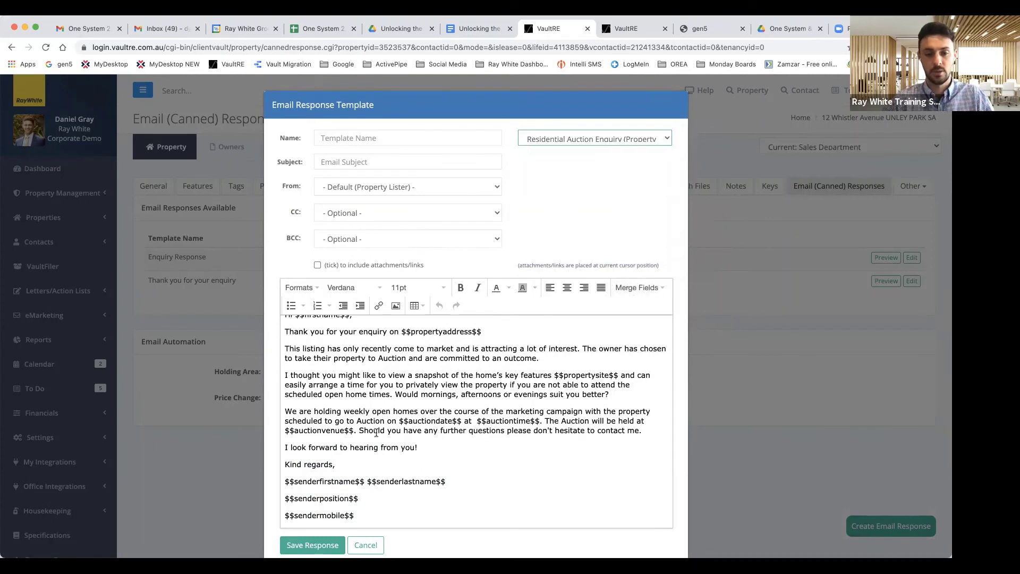
pyautogui.scroll(1, 376, 433)
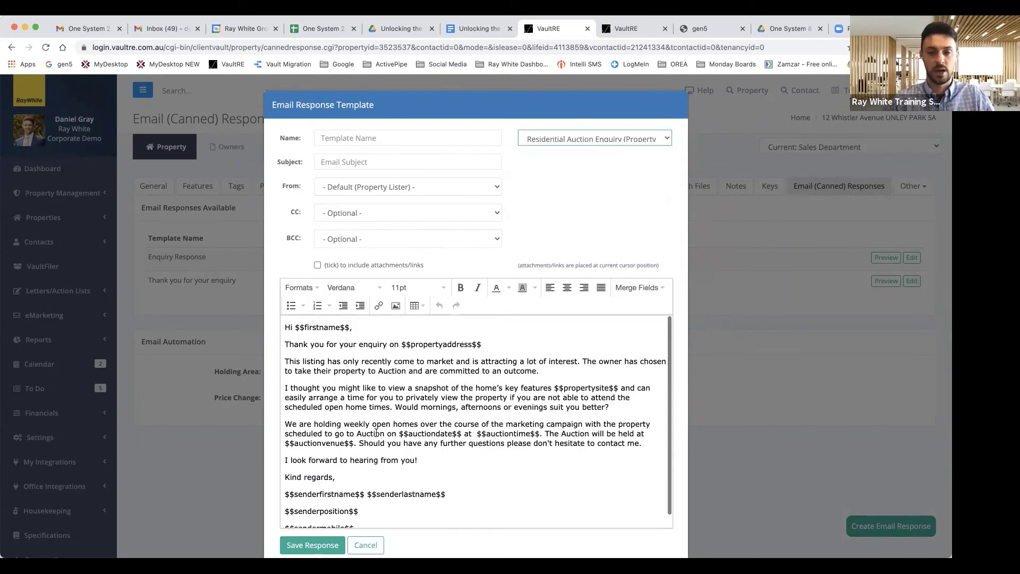
pyautogui.click(346, 162)
pyautogui.write('Thank you for your en')
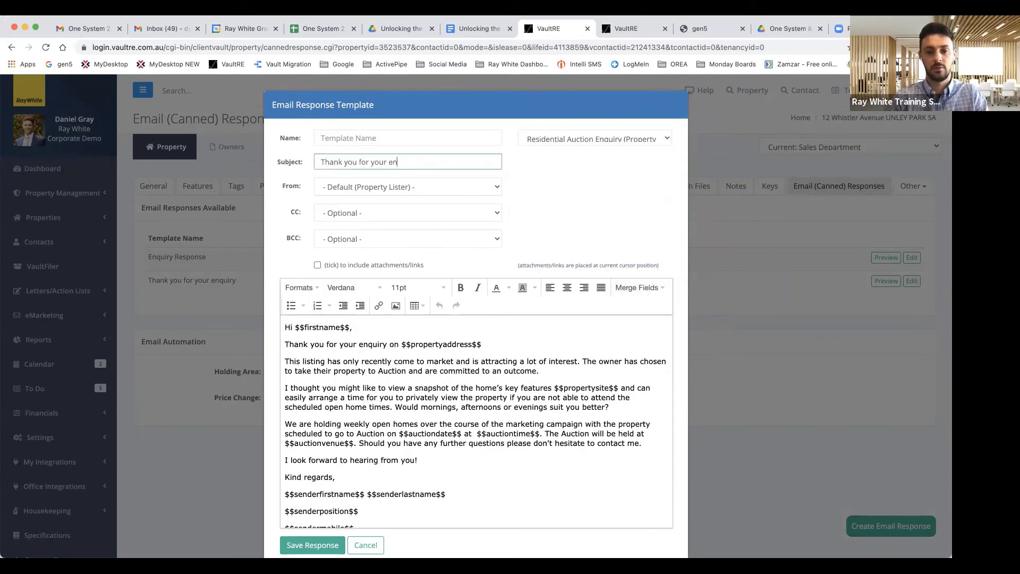
pyautogui.write('quoory')
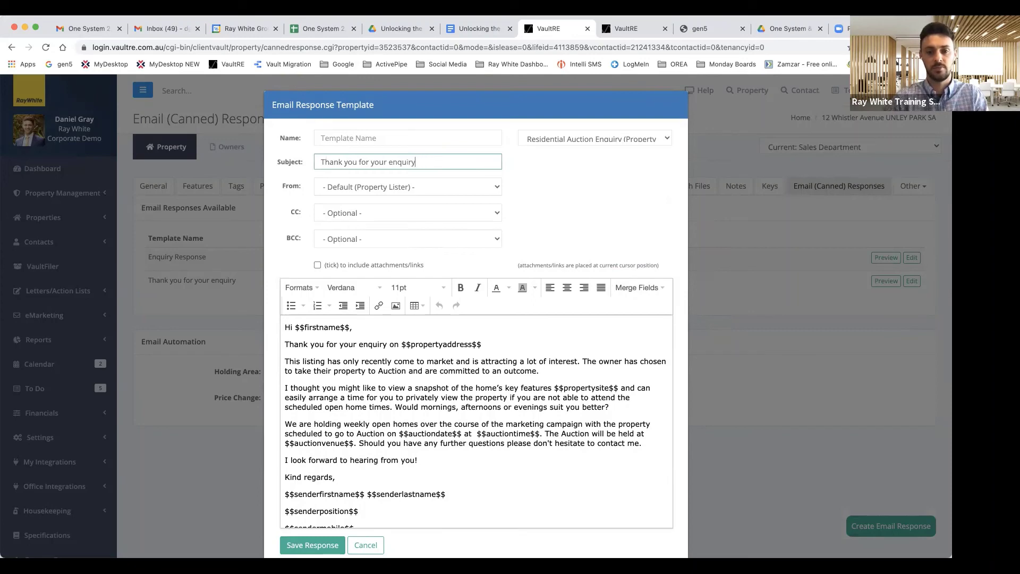
pyautogui.scroll(-2, 476, 420)
pyautogui.click(366, 544)
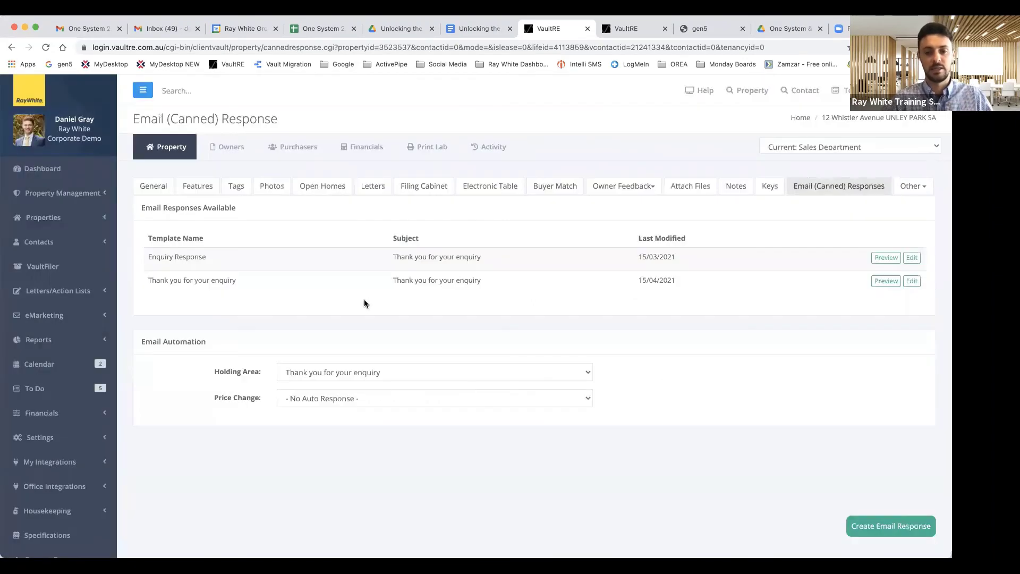
# Step: Set the Holding Area auto-response to 'Thank you for your enquiry', then switch to the One System 2.0 portal
pyautogui.click(402, 373)
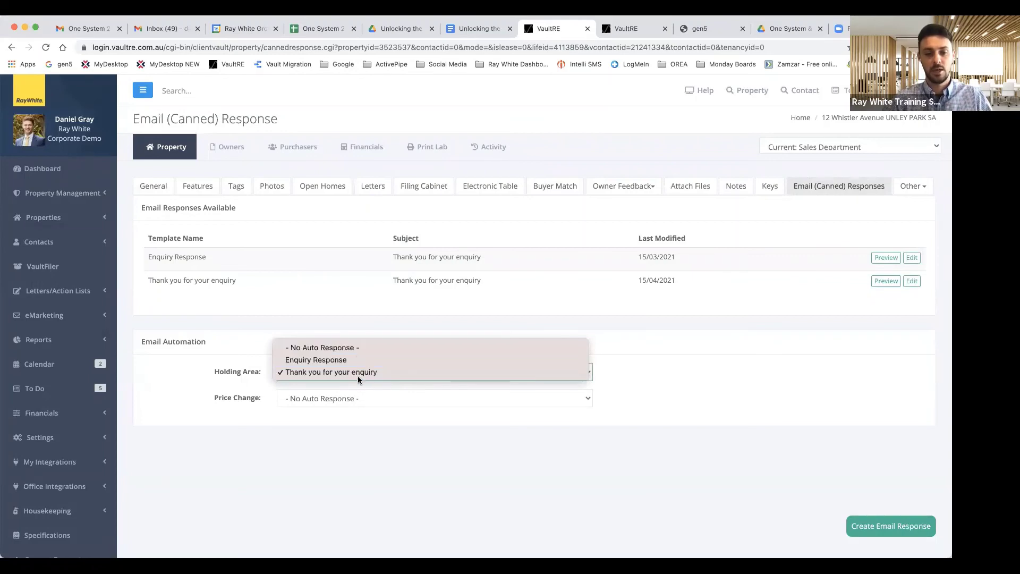
pyautogui.click(341, 451)
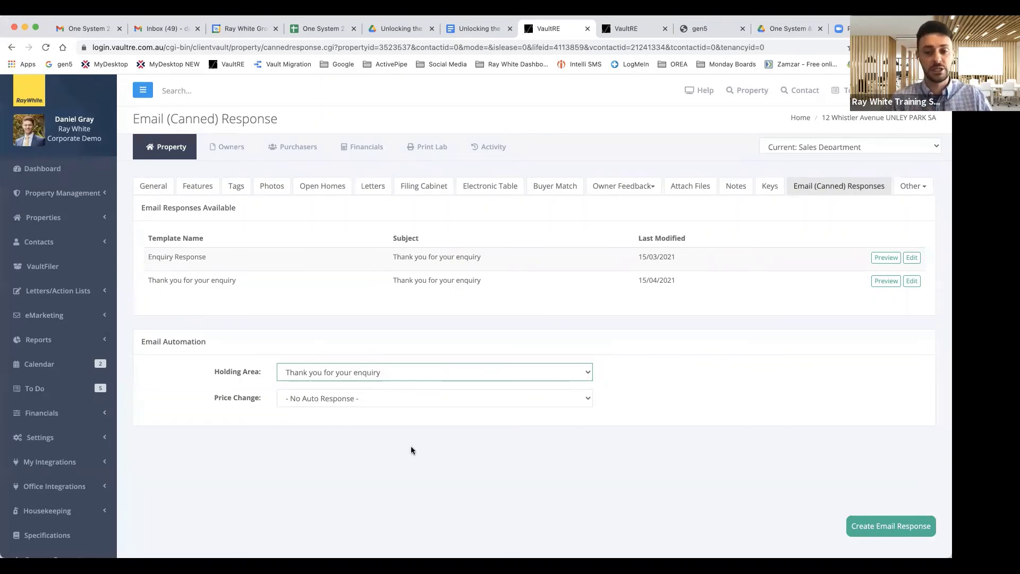
pyautogui.scroll(-1, 410, 449)
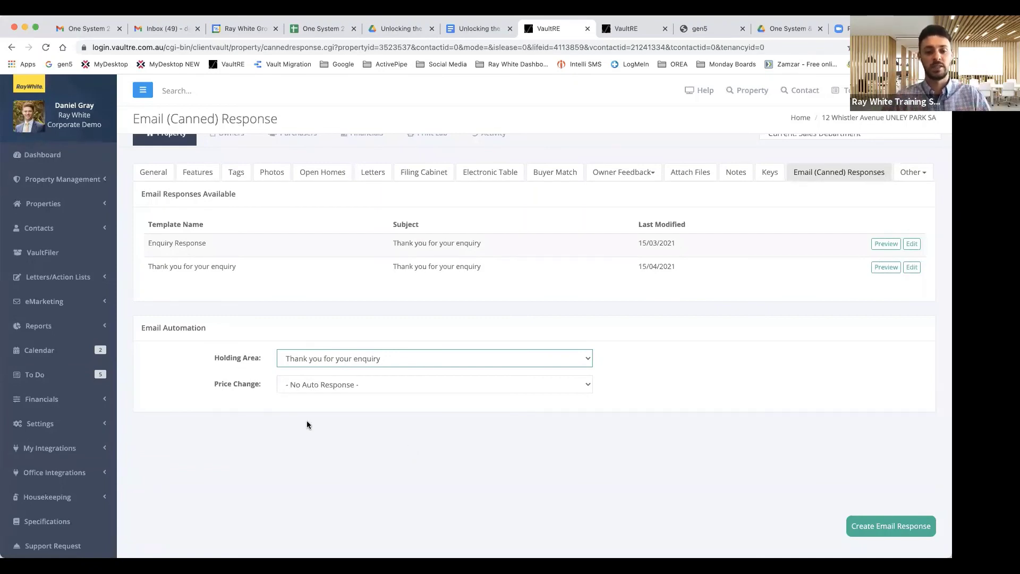
pyautogui.scroll(-1, 288, 417)
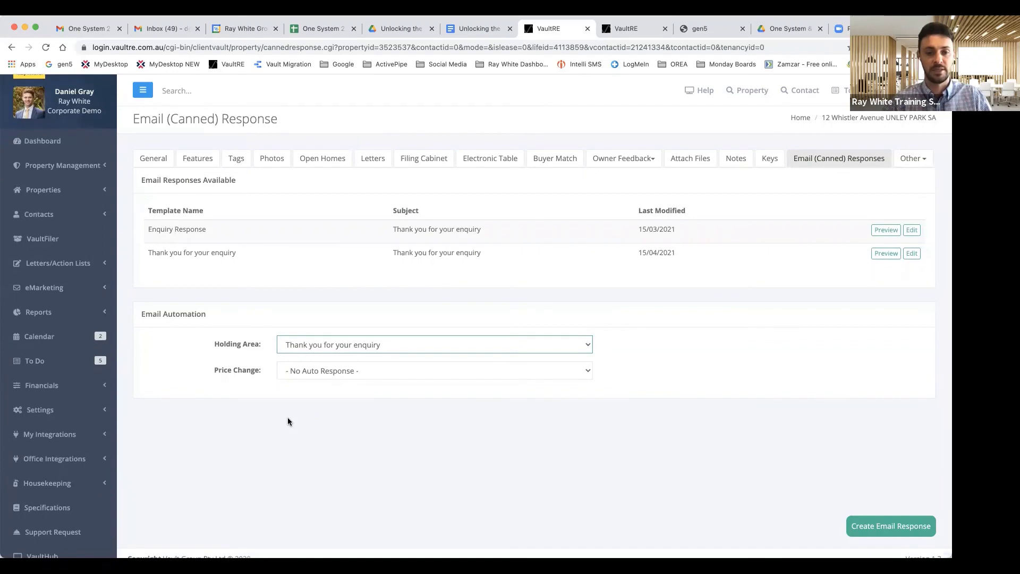
pyautogui.scroll(-1, 91, 425)
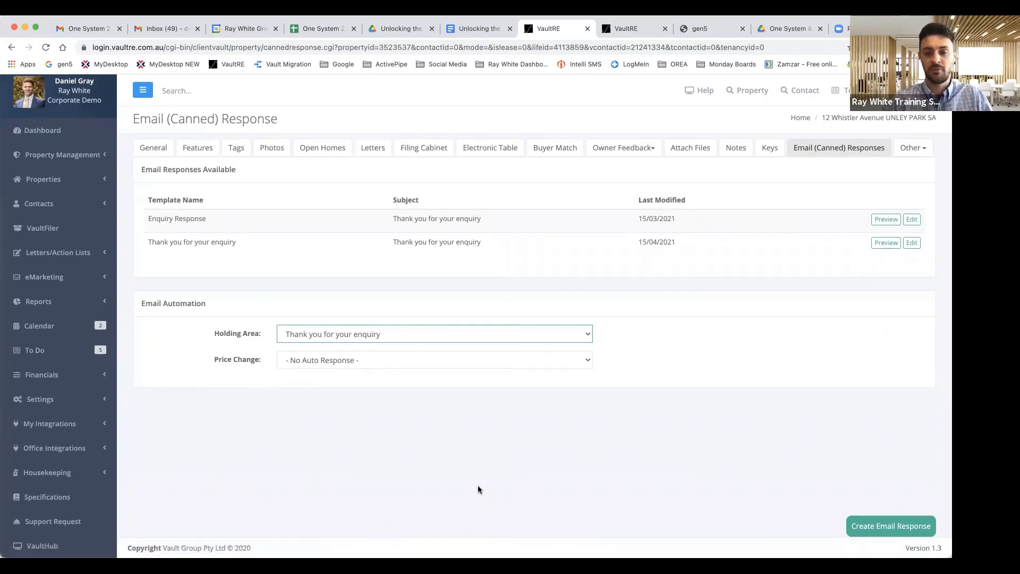
pyautogui.scroll(4, 477, 486)
pyautogui.click(702, 30)
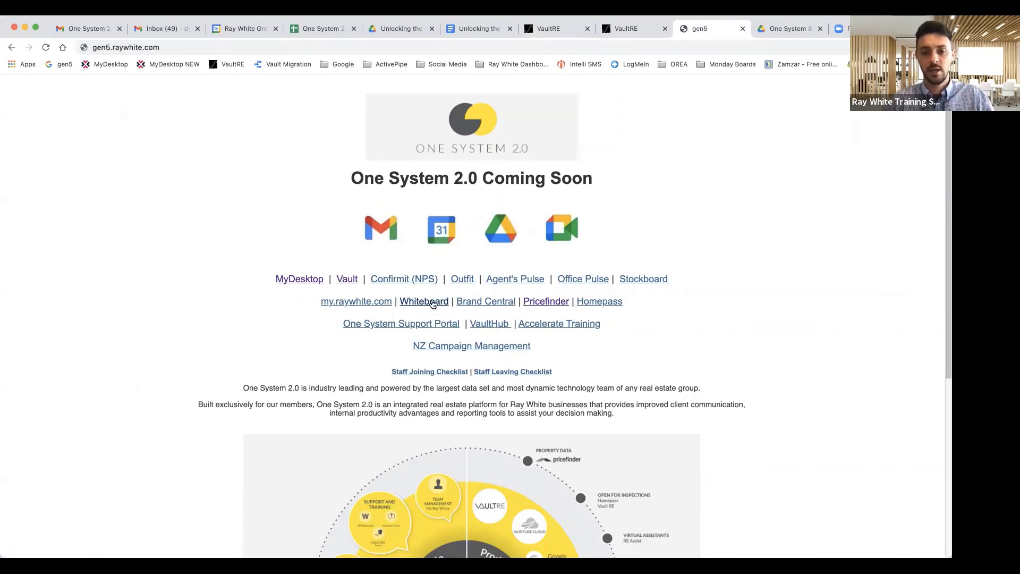
# Step: Search Ray White Whiteboard for 'vault', review the 30 results, then close them and return to the Drive folder
pyautogui.click(432, 303)
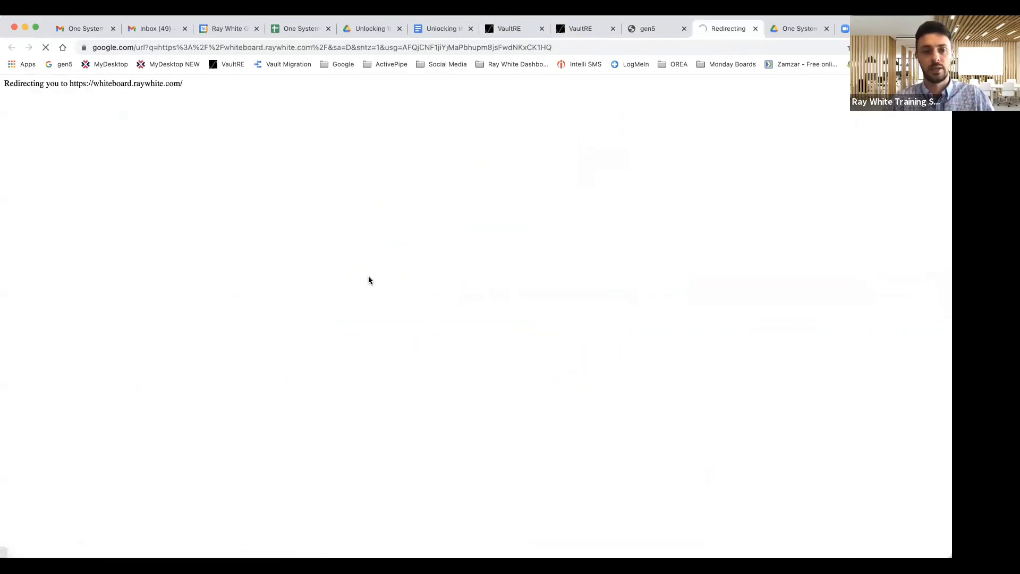
pyautogui.click(369, 234)
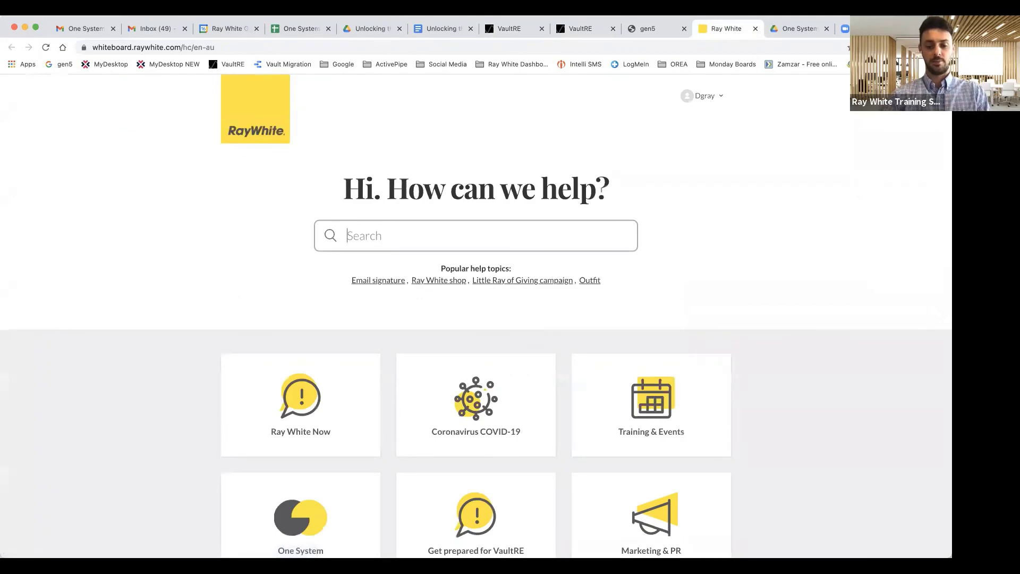
pyautogui.write('vault')
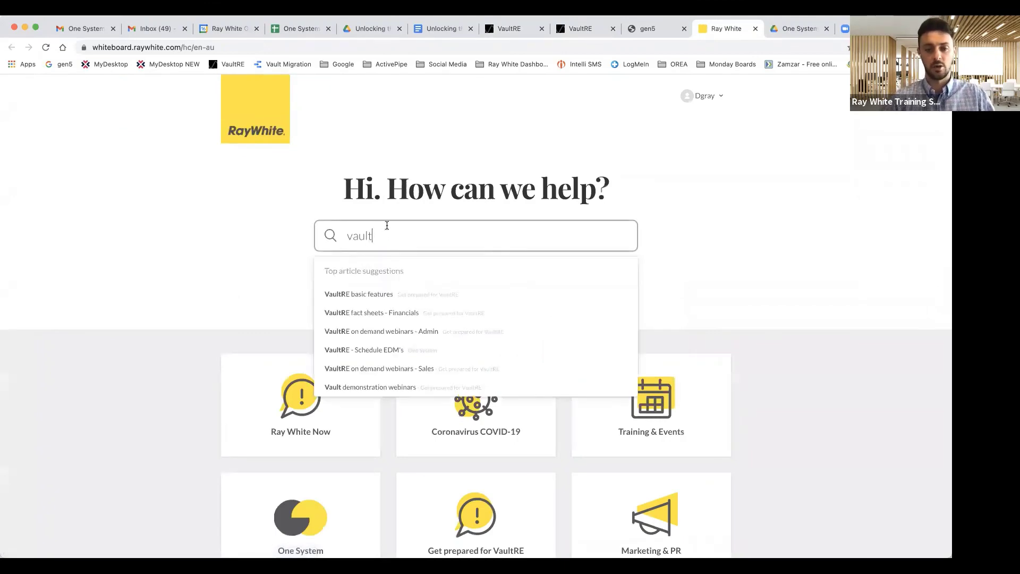
pyautogui.press('Return')
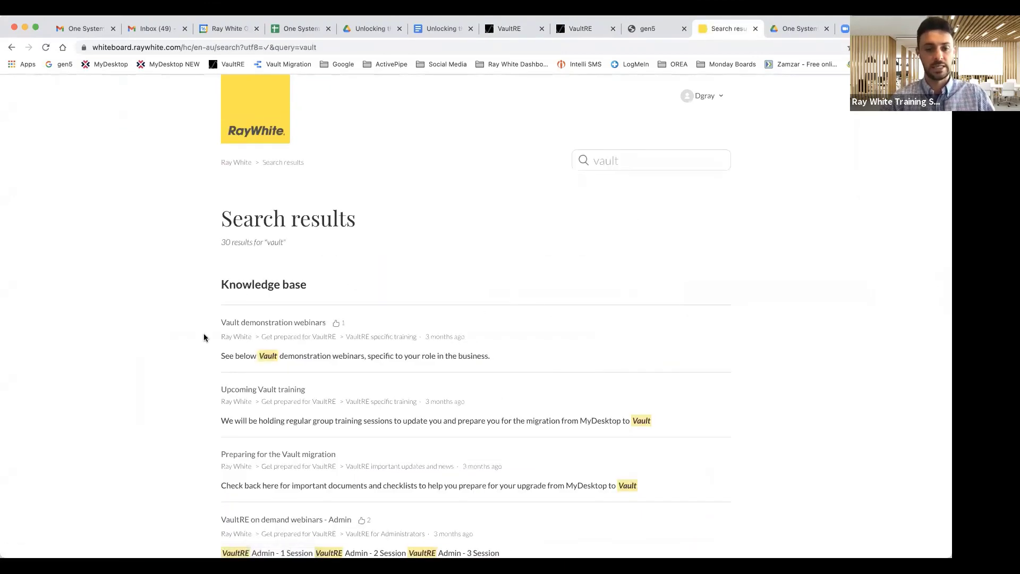
pyautogui.scroll(-3, 204, 338)
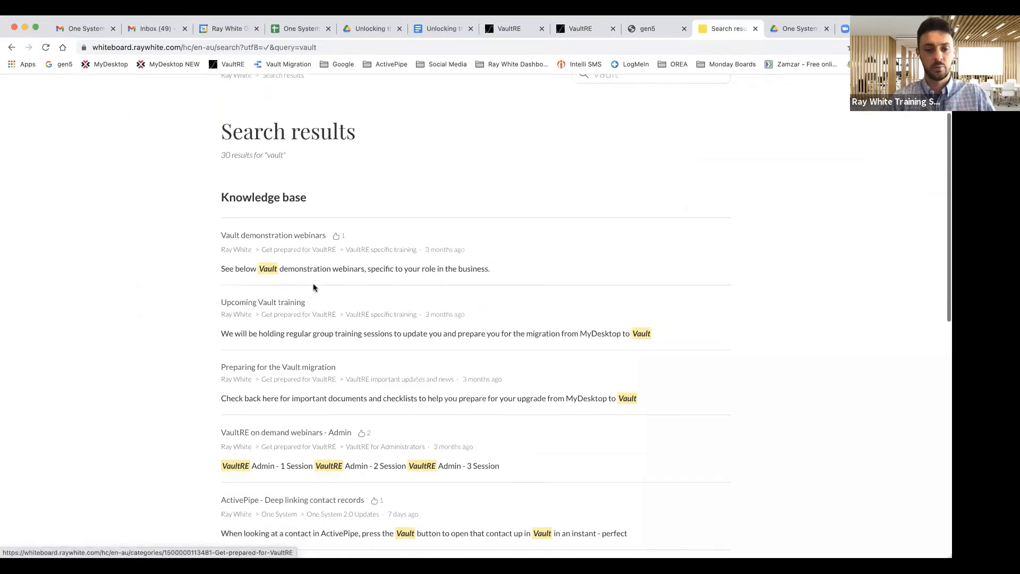
pyautogui.scroll(-1, 313, 288)
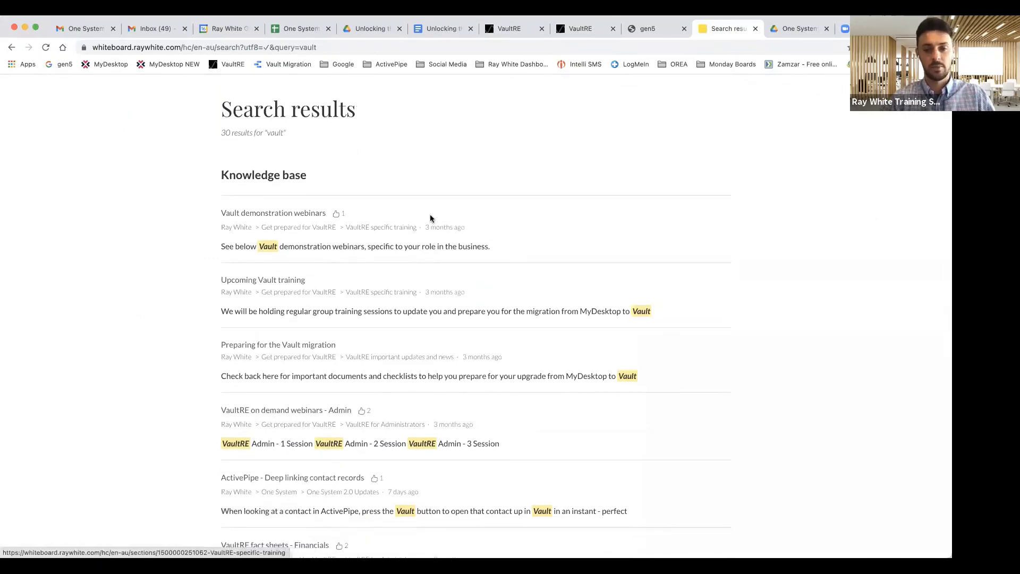
pyautogui.scroll(4, 415, 229)
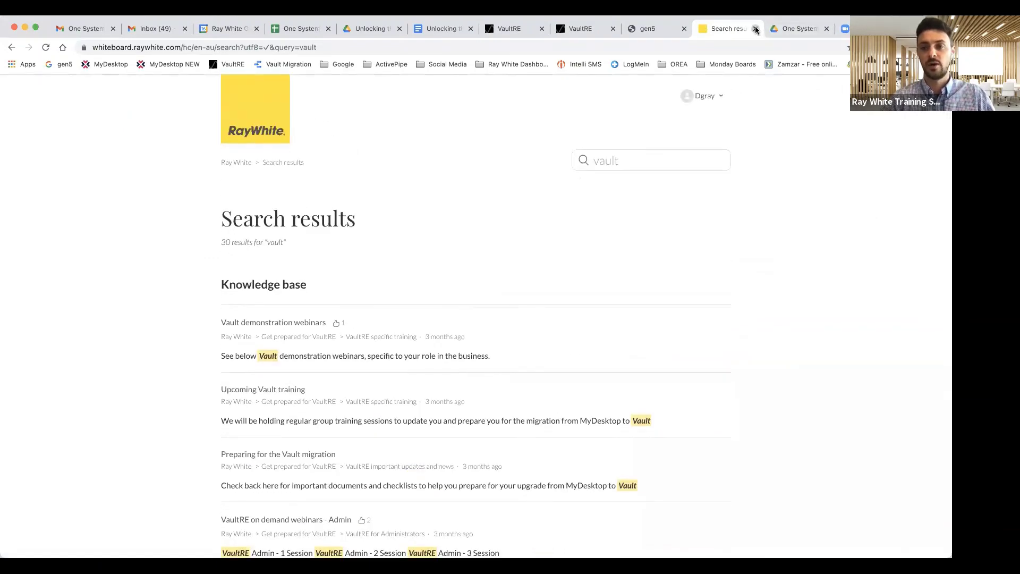
pyautogui.click(756, 29)
pyautogui.click(730, 28)
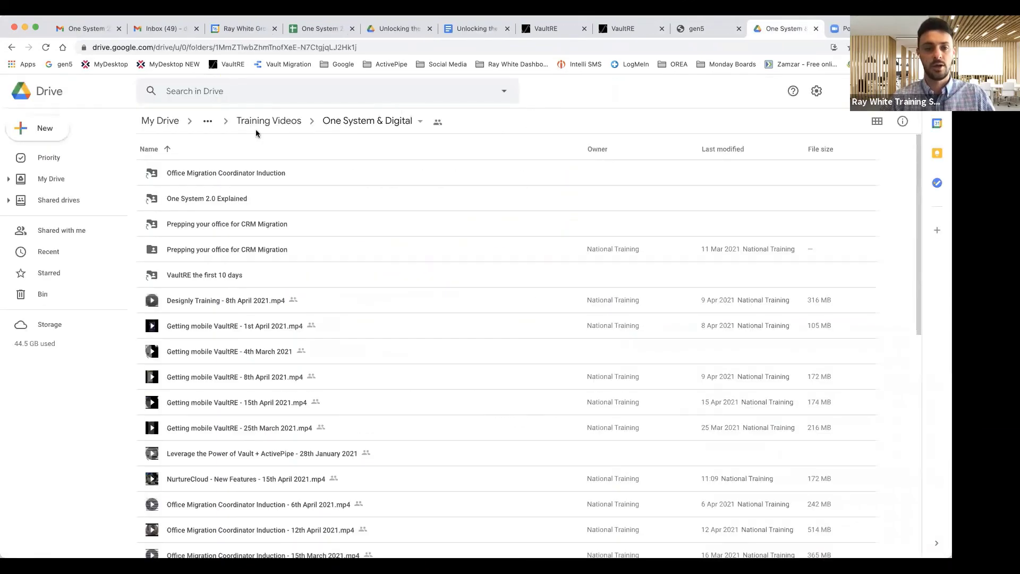
# Step: In My Drive, search 'training videos' and open Training Videos > One System & Digital
pyautogui.click(52, 161)
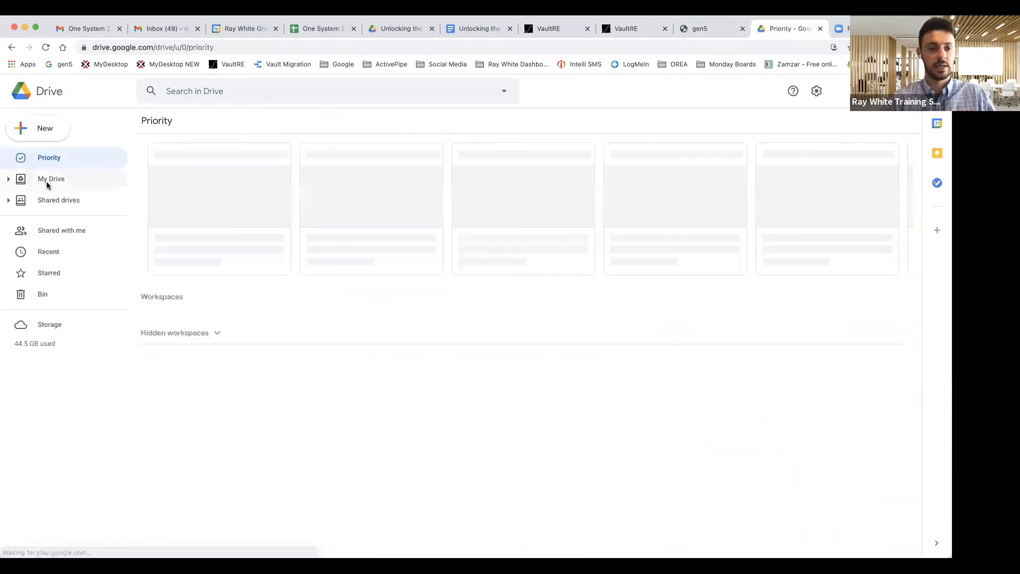
pyautogui.click(48, 179)
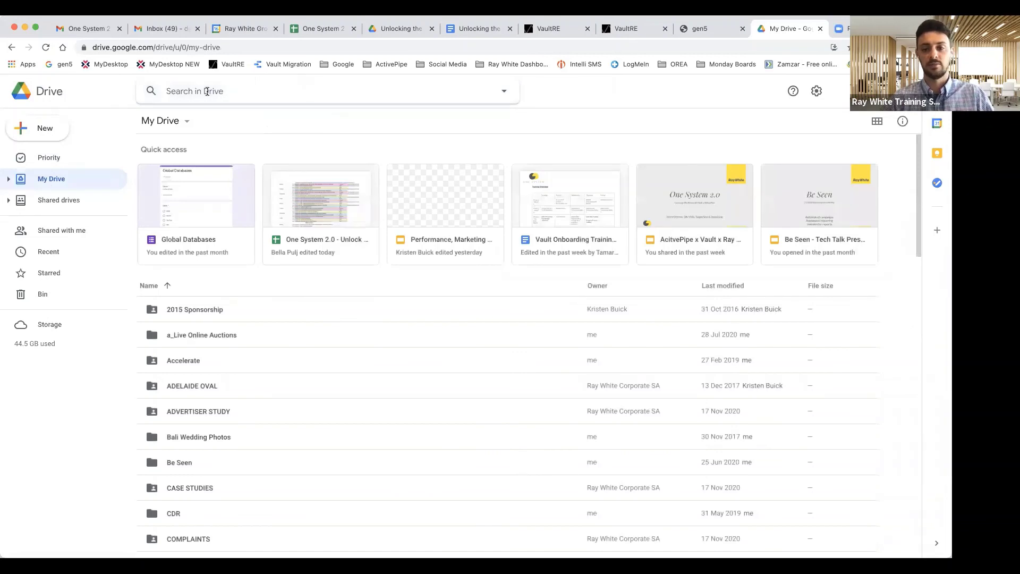
pyautogui.write('trainin')
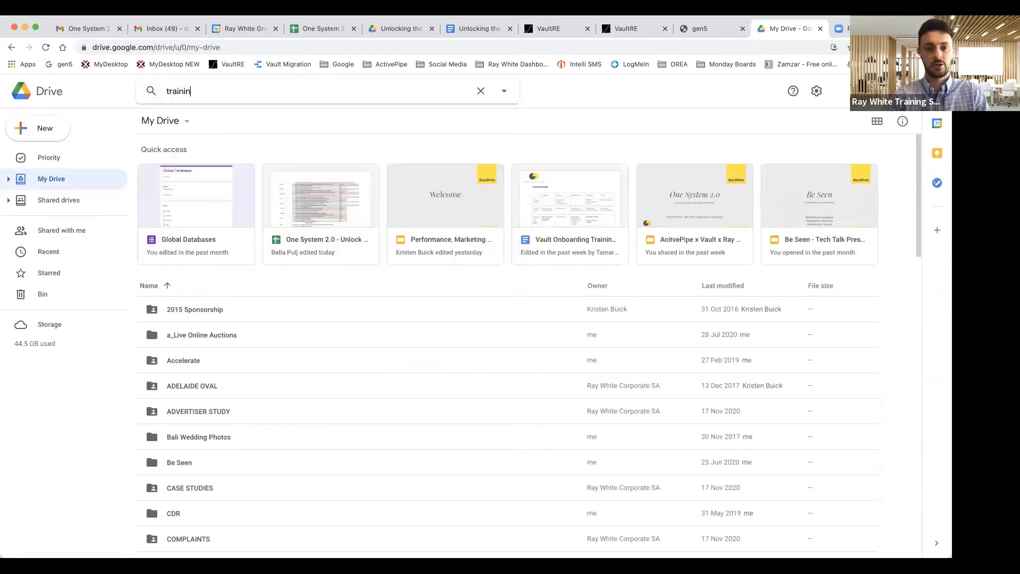
pyautogui.write('g videos')
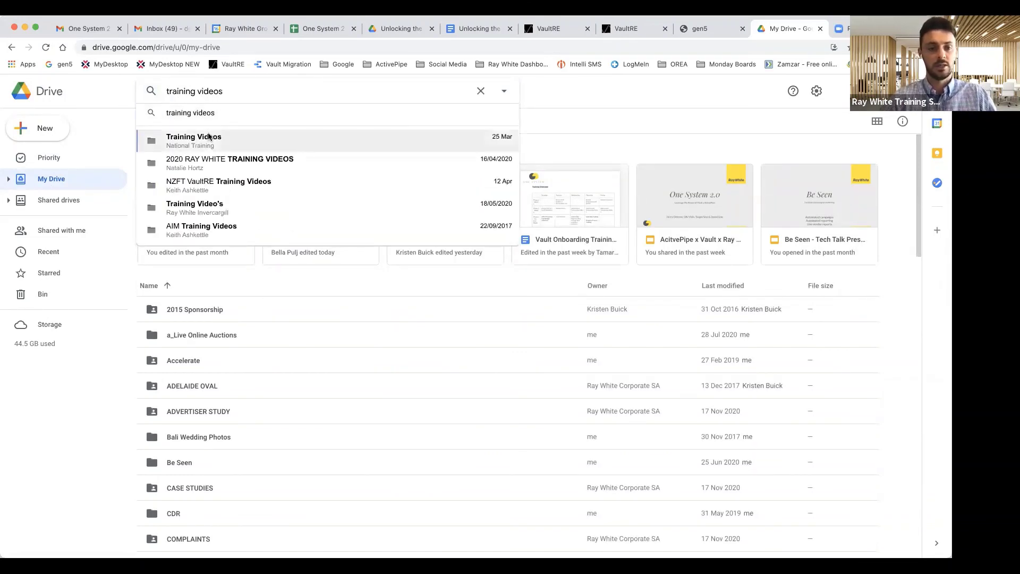
pyautogui.click(209, 135)
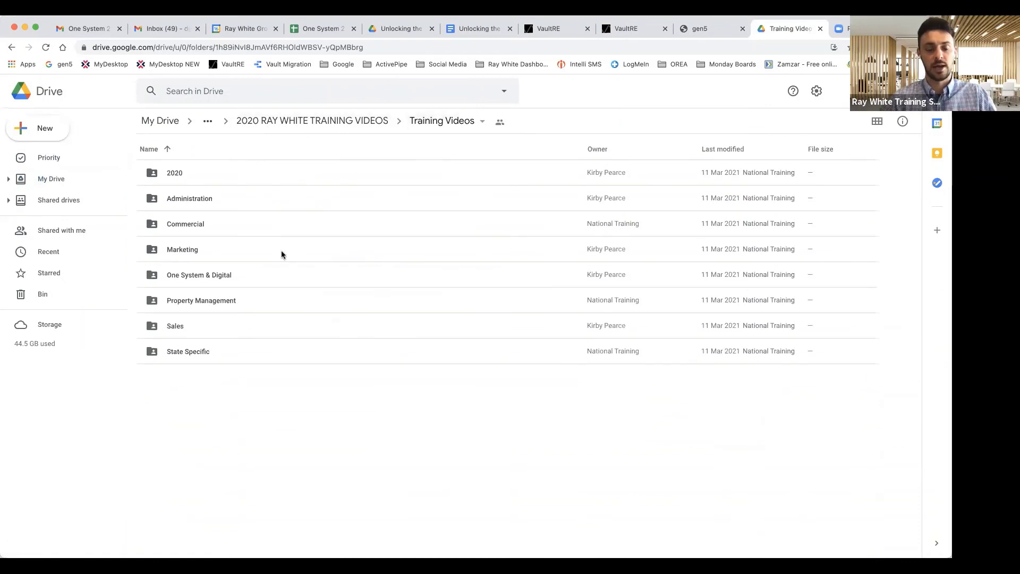
pyautogui.doubleClick(212, 275)
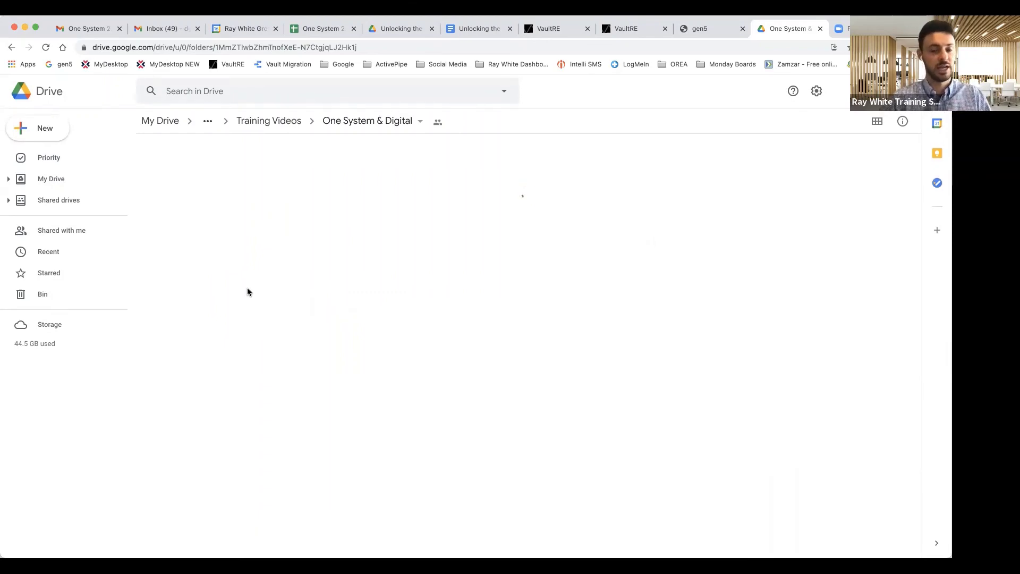
# Step: Scroll through the One System & Digital recordings, then close Google Drive
pyautogui.scroll(-5, 247, 291)
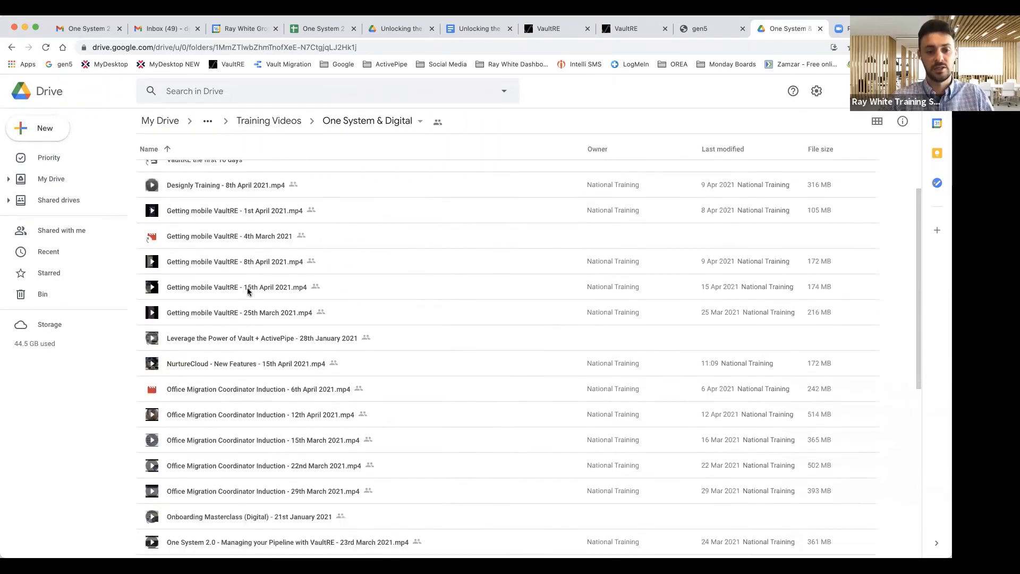
pyautogui.scroll(-2, 247, 291)
pyautogui.scroll(3, 247, 291)
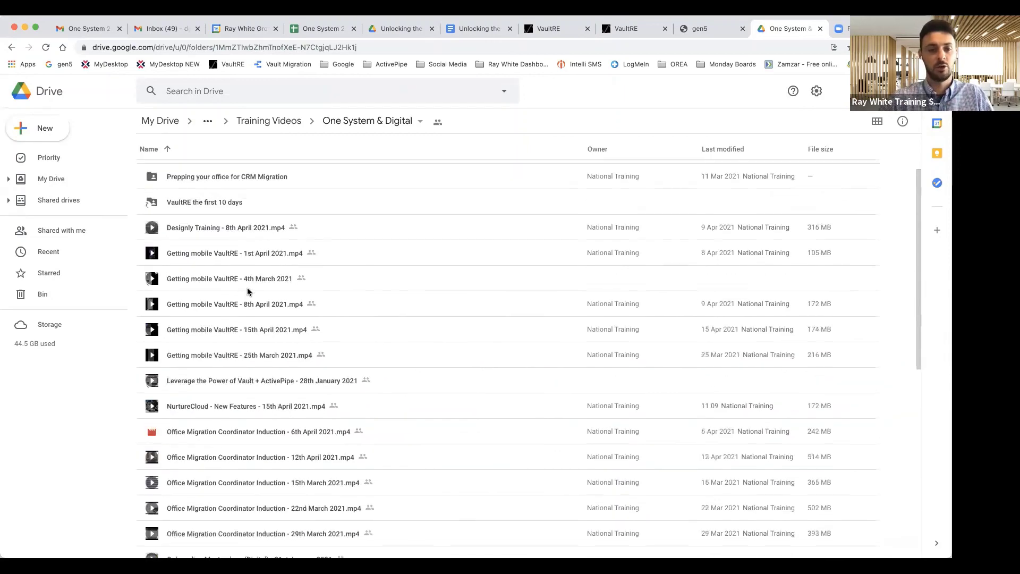
pyautogui.scroll(3, 237, 256)
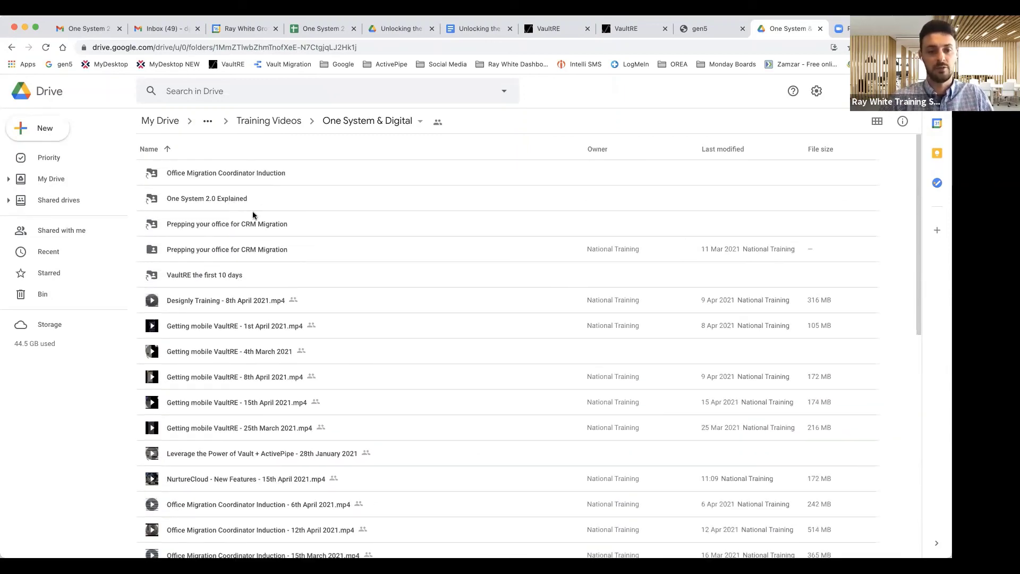
pyautogui.scroll(-4, 268, 258)
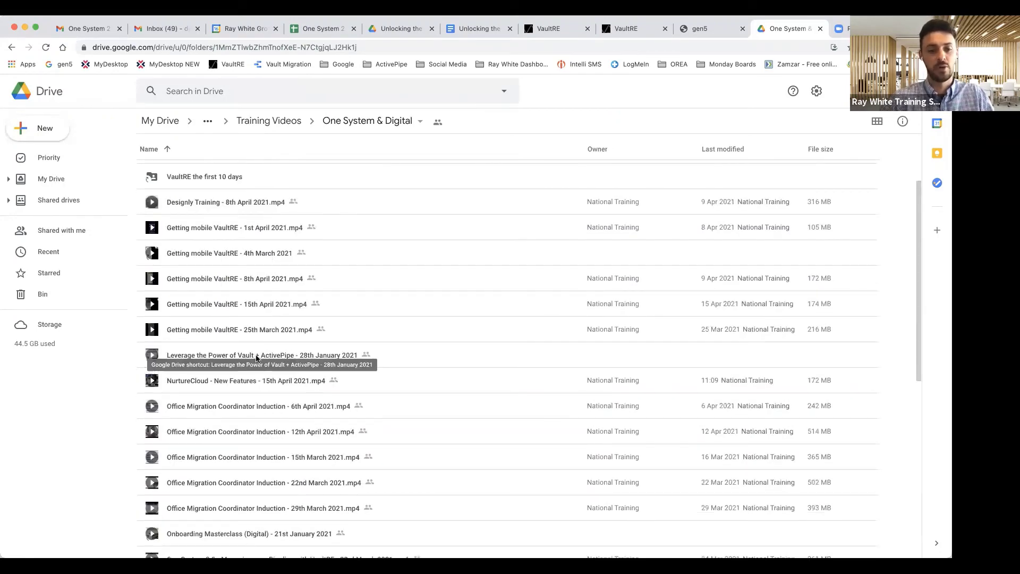
pyautogui.scroll(-3, 257, 359)
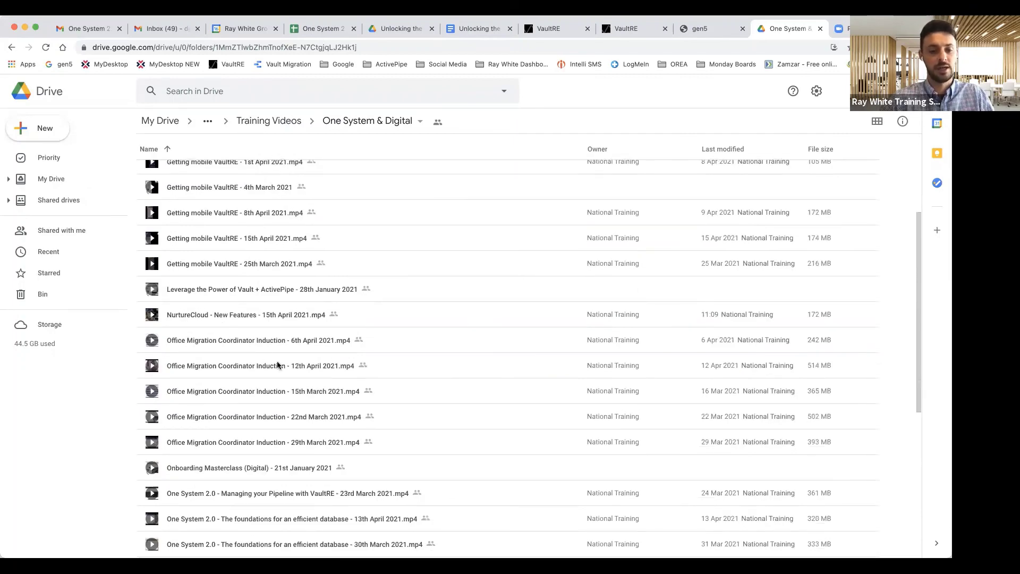
pyautogui.scroll(-10, 277, 365)
pyautogui.scroll(20, 537, 154)
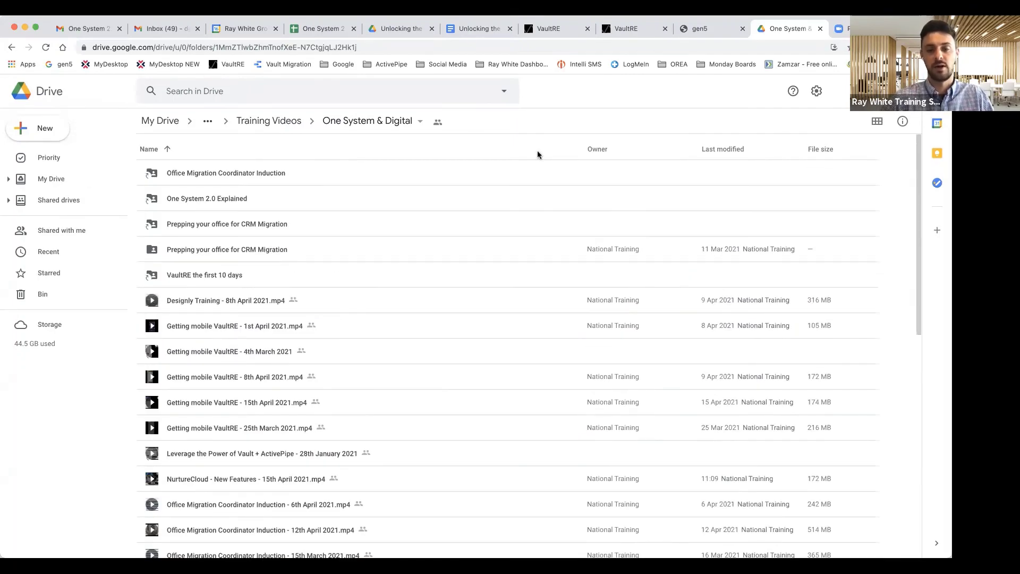
pyautogui.click(820, 29)
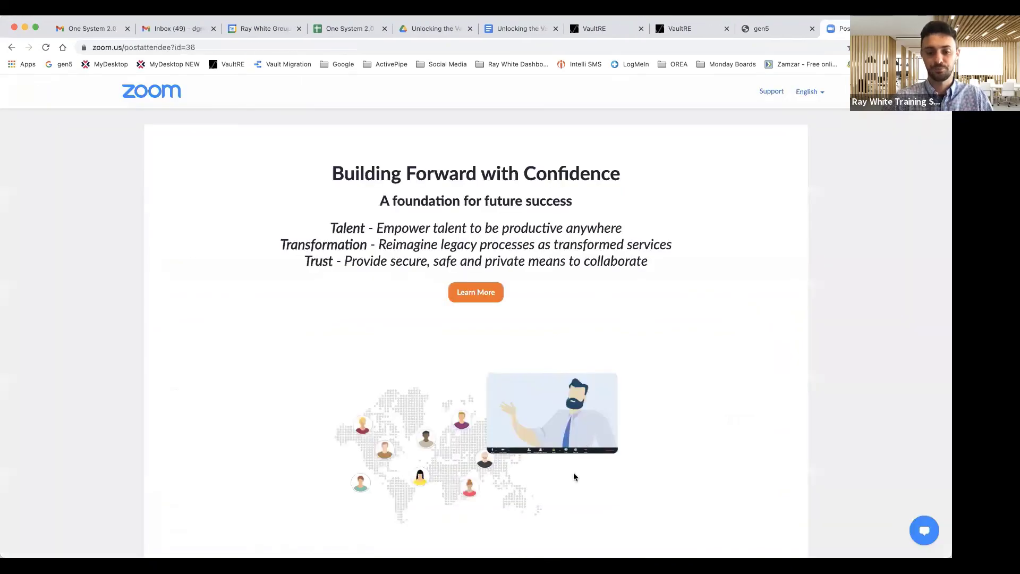